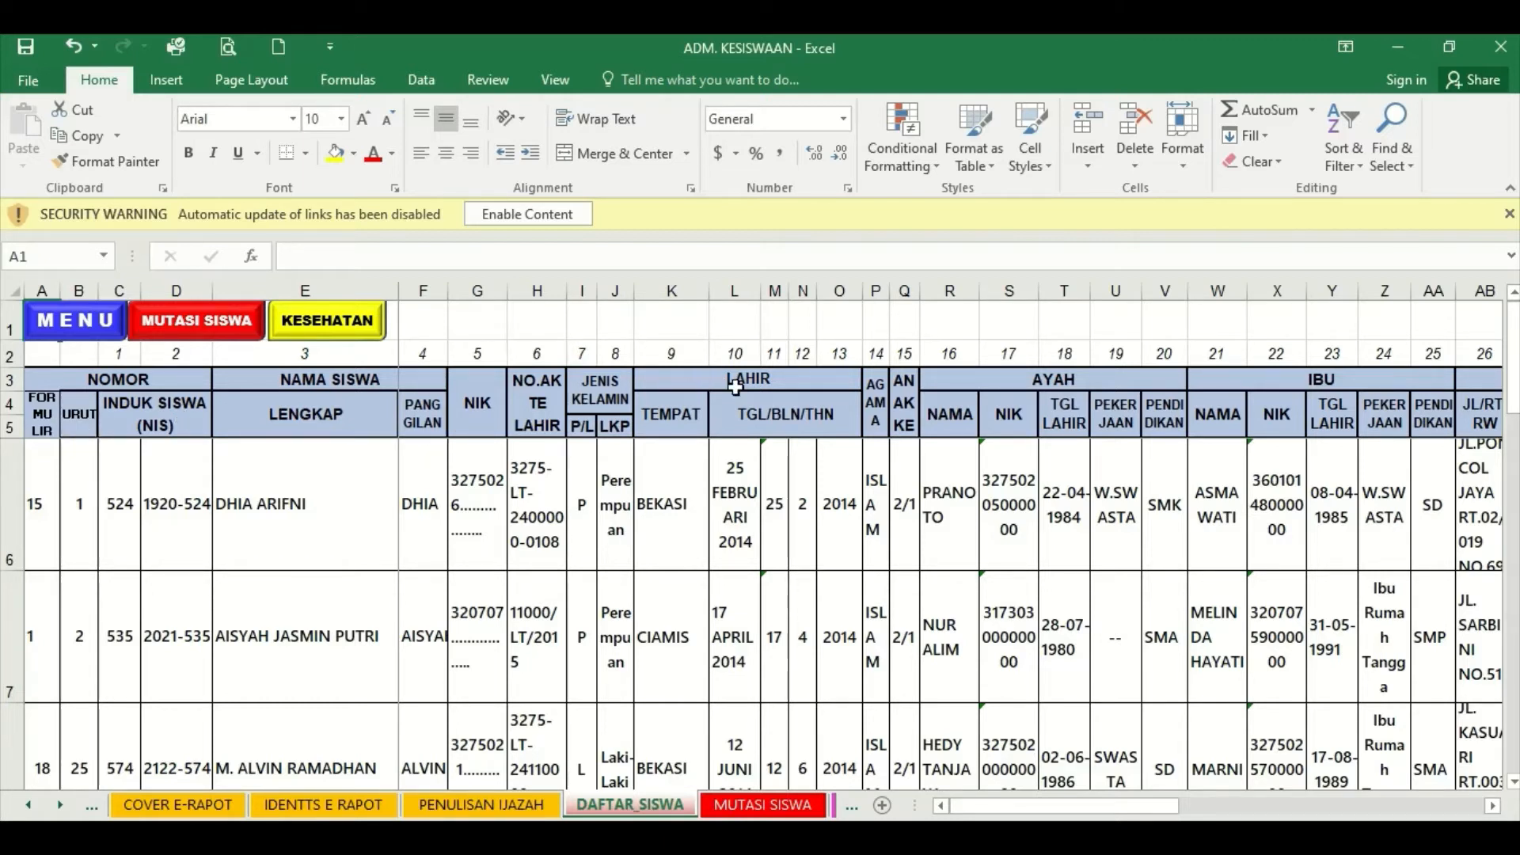
- Look over the full width of the DAFTAR_SISWA student table and the blank rows below its entries
{"action": "left_click", "coordinate": [1493, 805]}
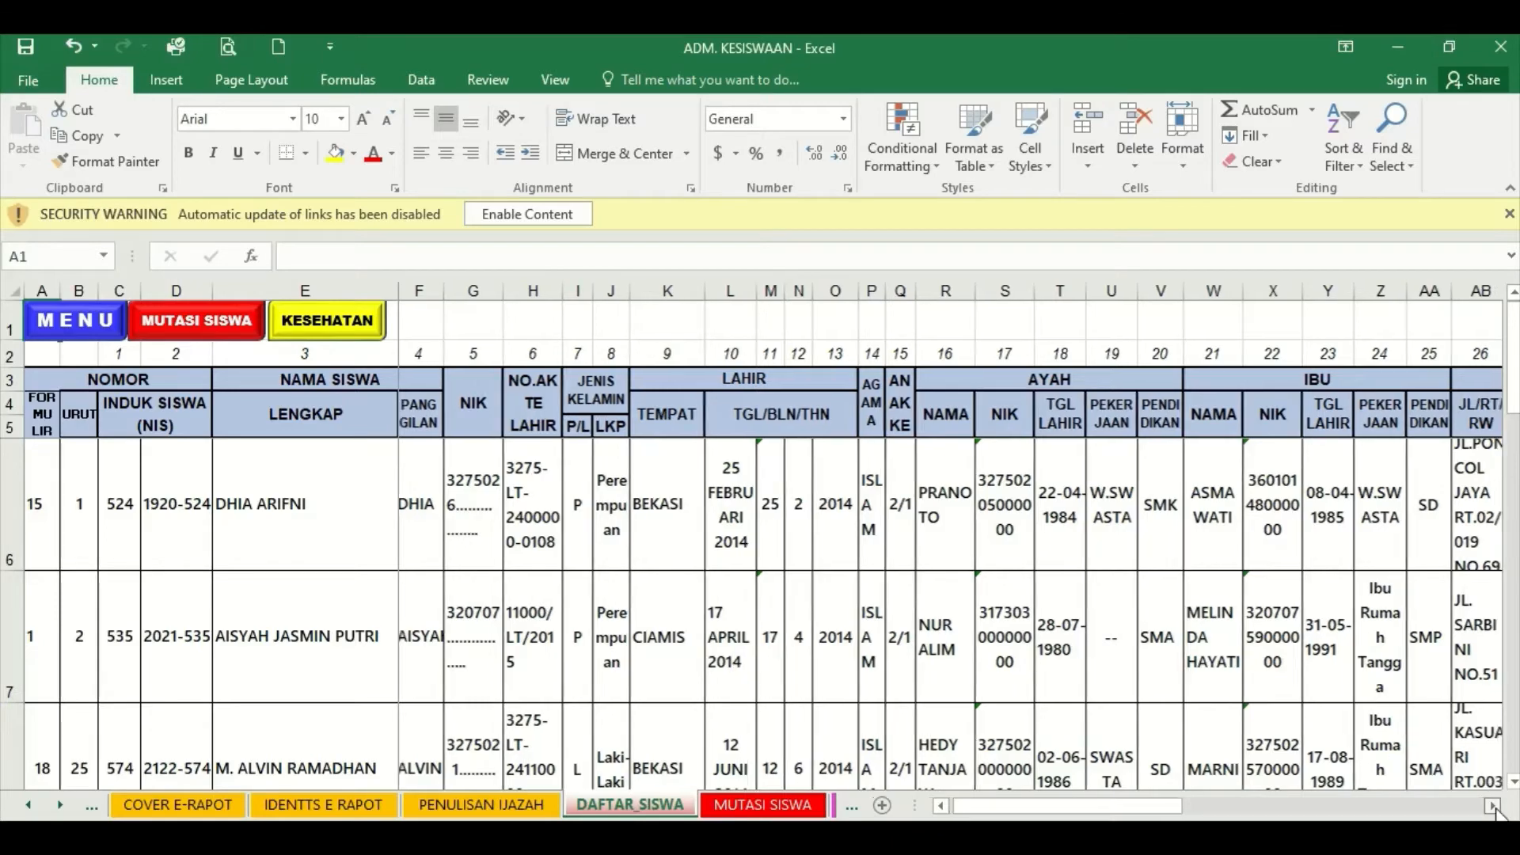
{"action": "left_click_drag", "start_coordinate": [1493, 805], "coordinate": [1493, 806]}
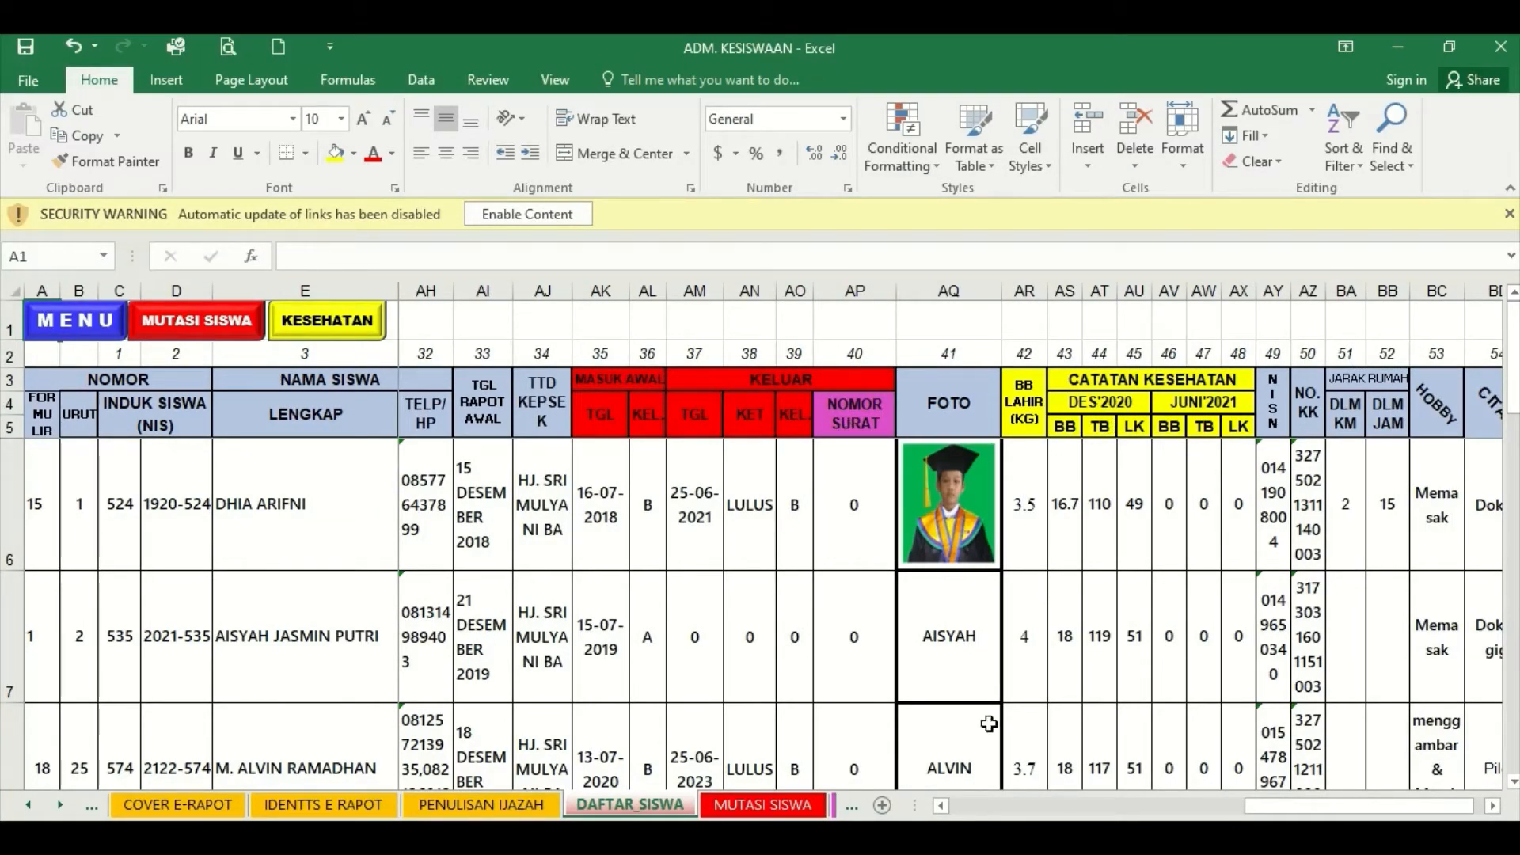
{"action": "left_click_drag", "start_coordinate": [941, 806], "coordinate": [942, 806]}
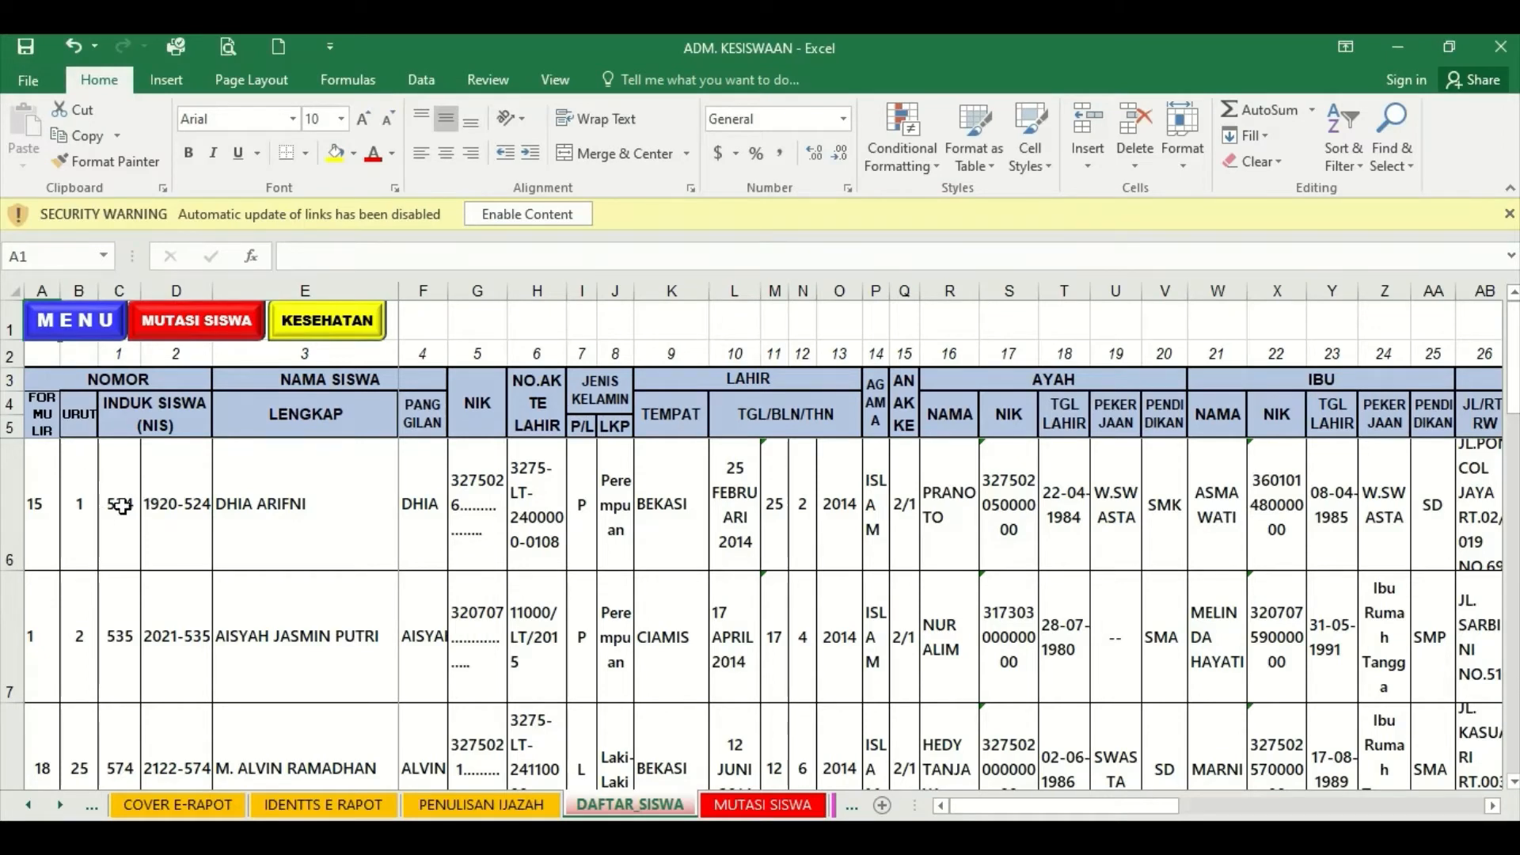
{"action": "scroll", "coordinate": [115, 512], "scroll_direction": "down", "scroll_amount": 1}
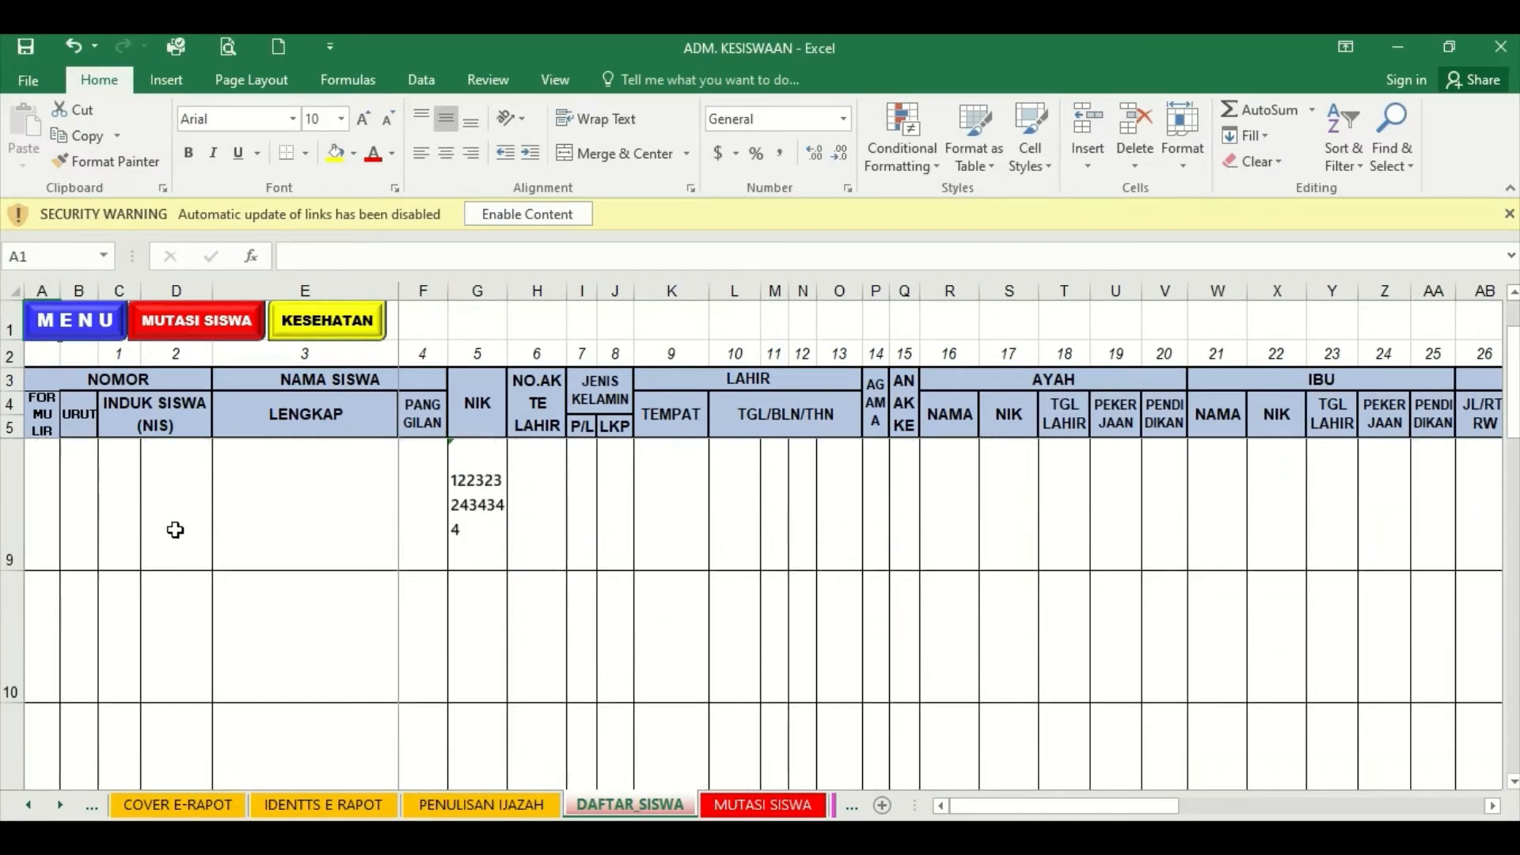
{"action": "scroll", "coordinate": [175, 529], "scroll_direction": "up", "scroll_amount": 1}
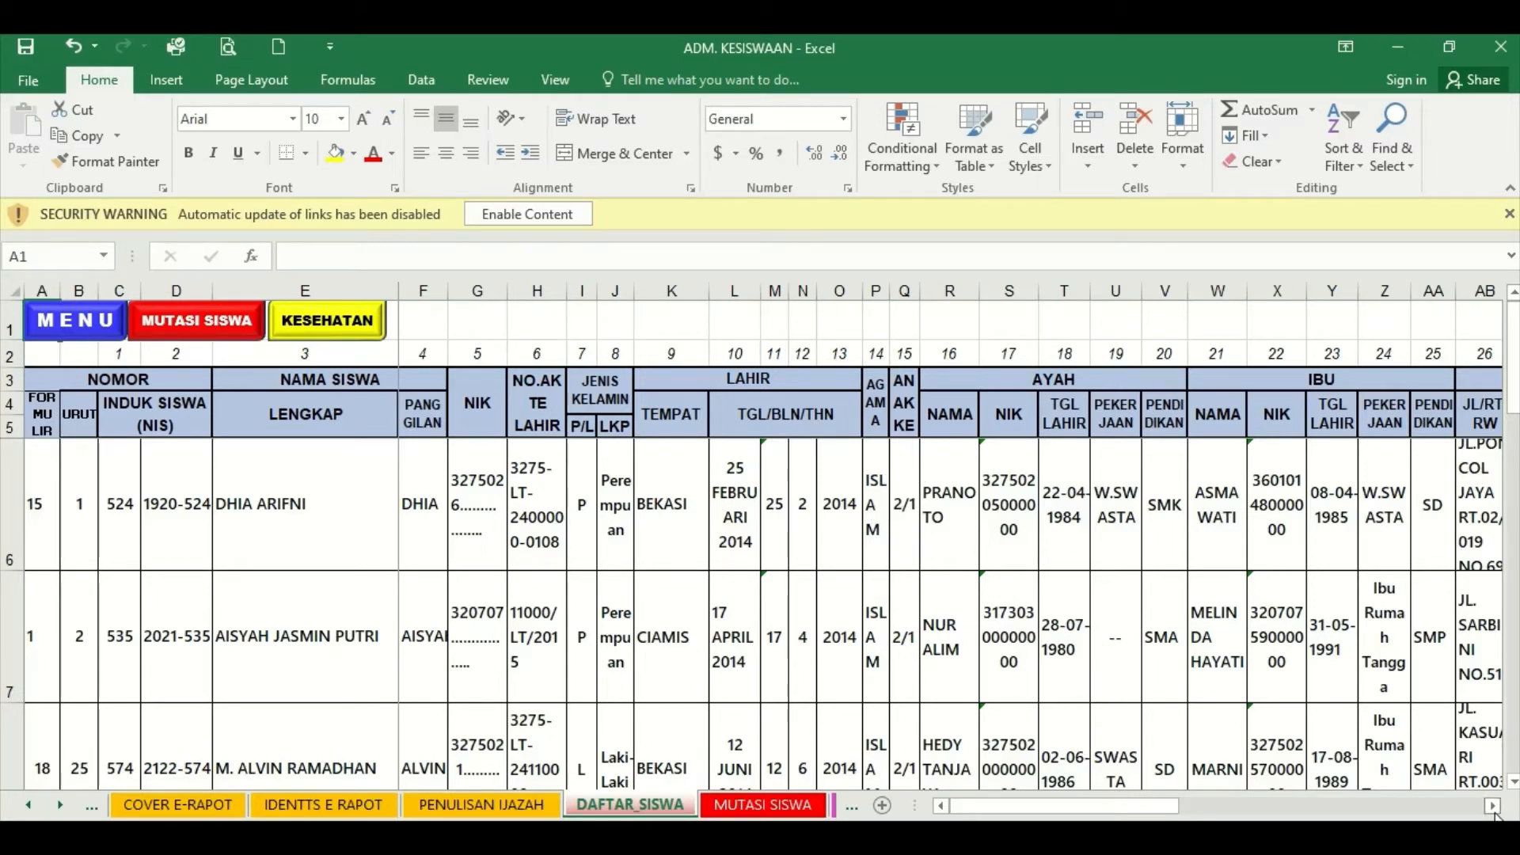
- Review the student table's column groups from birth and parent data through the first report date in AI6 to CITA2
{"action": "scroll", "coordinate": [668, 595], "scroll_direction": "right", "scroll_amount": 4}
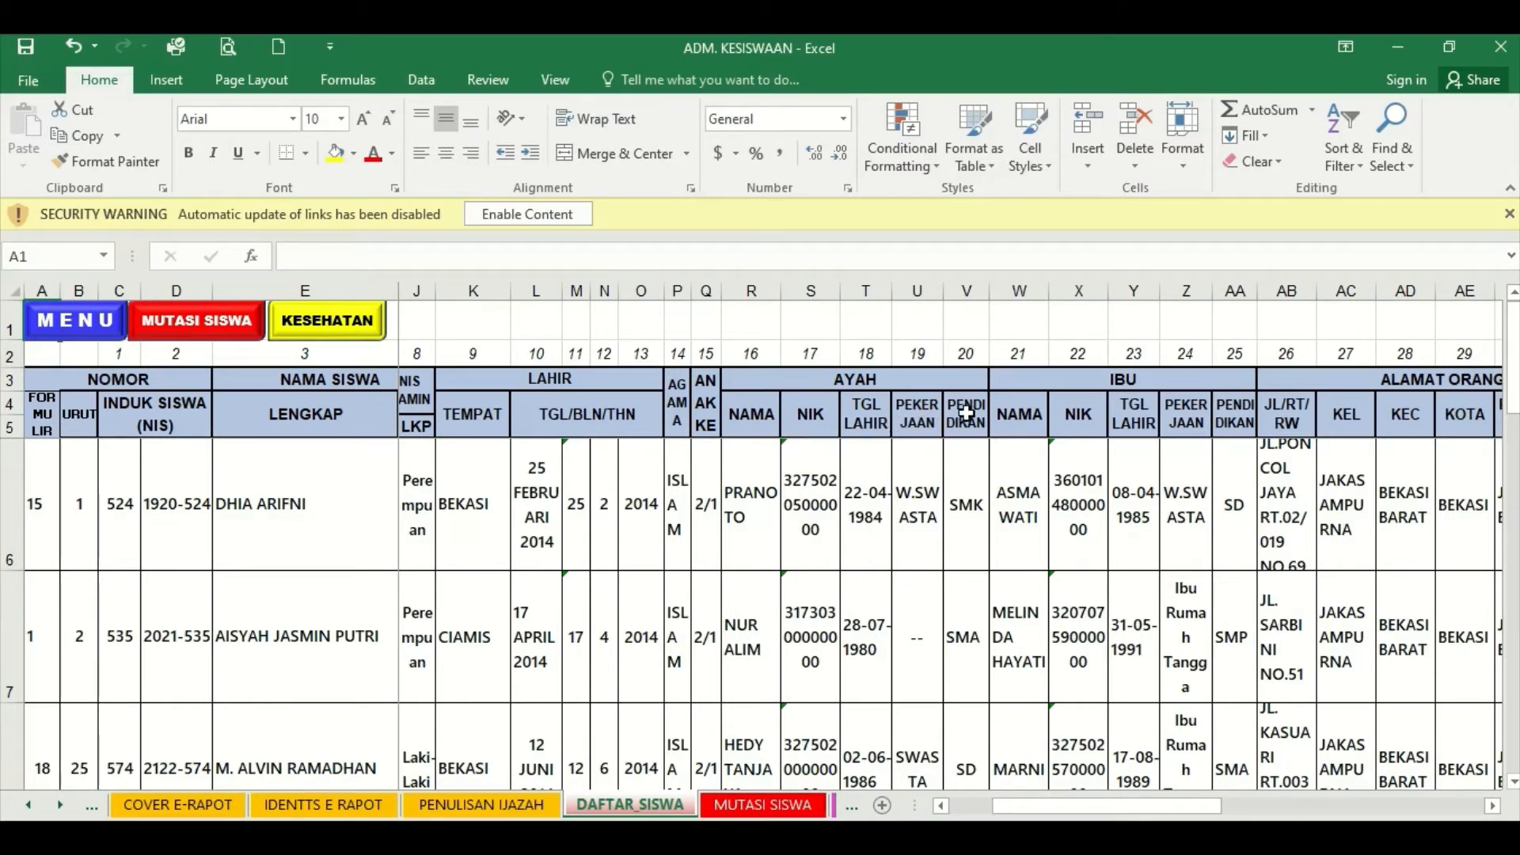
{"action": "left_click", "coordinate": [1492, 806]}
{"action": "left_click", "coordinate": [1492, 806]}
{"action": "left_click", "coordinate": [1491, 806]}
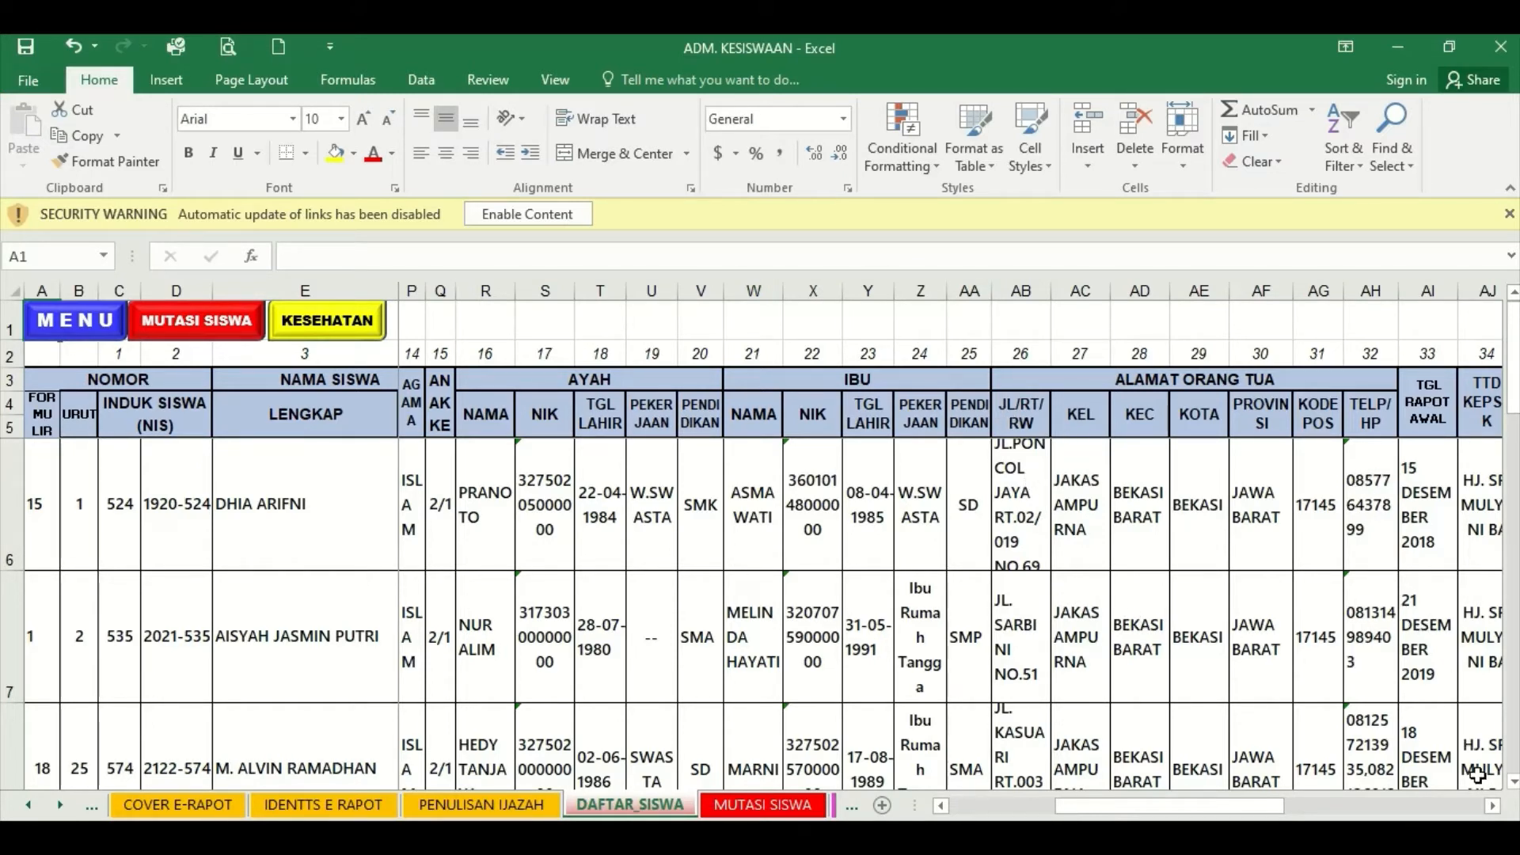
{"action": "left_click", "coordinate": [1492, 807]}
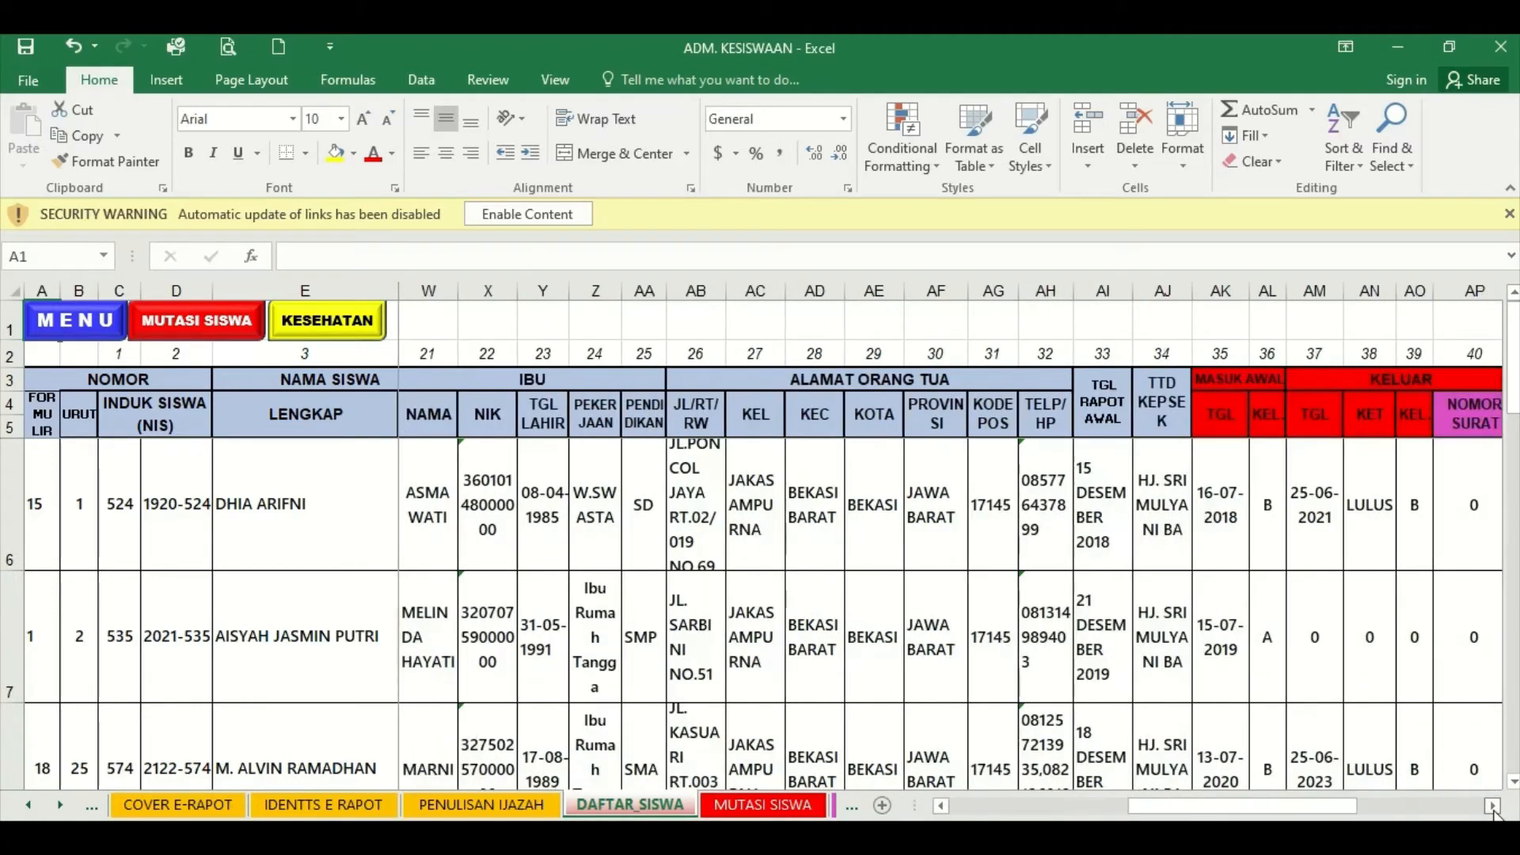
{"action": "left_click", "coordinate": [1492, 807]}
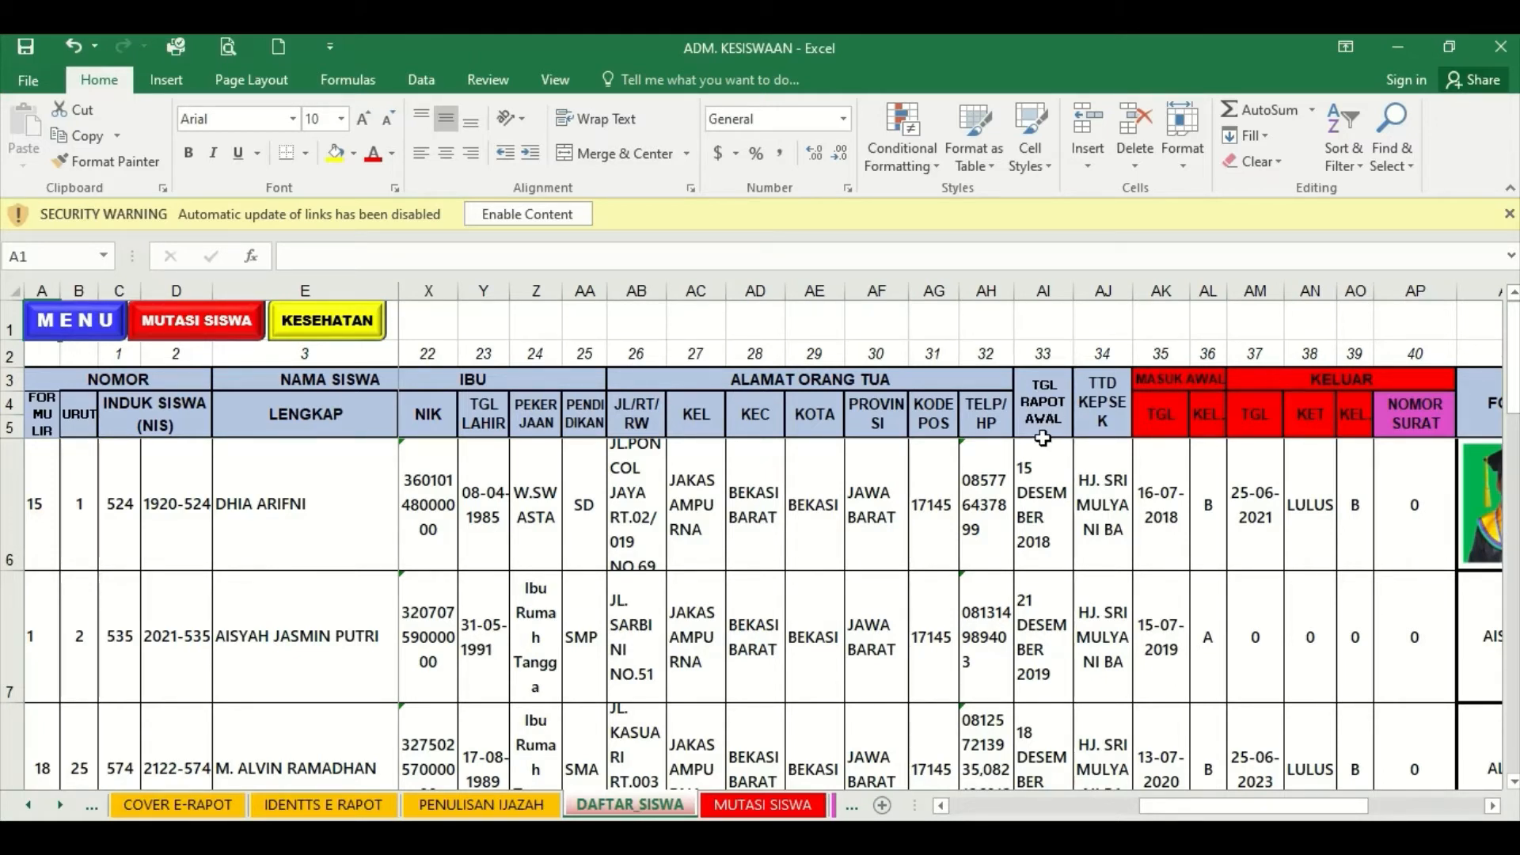
{"action": "left_click", "coordinate": [1033, 497]}
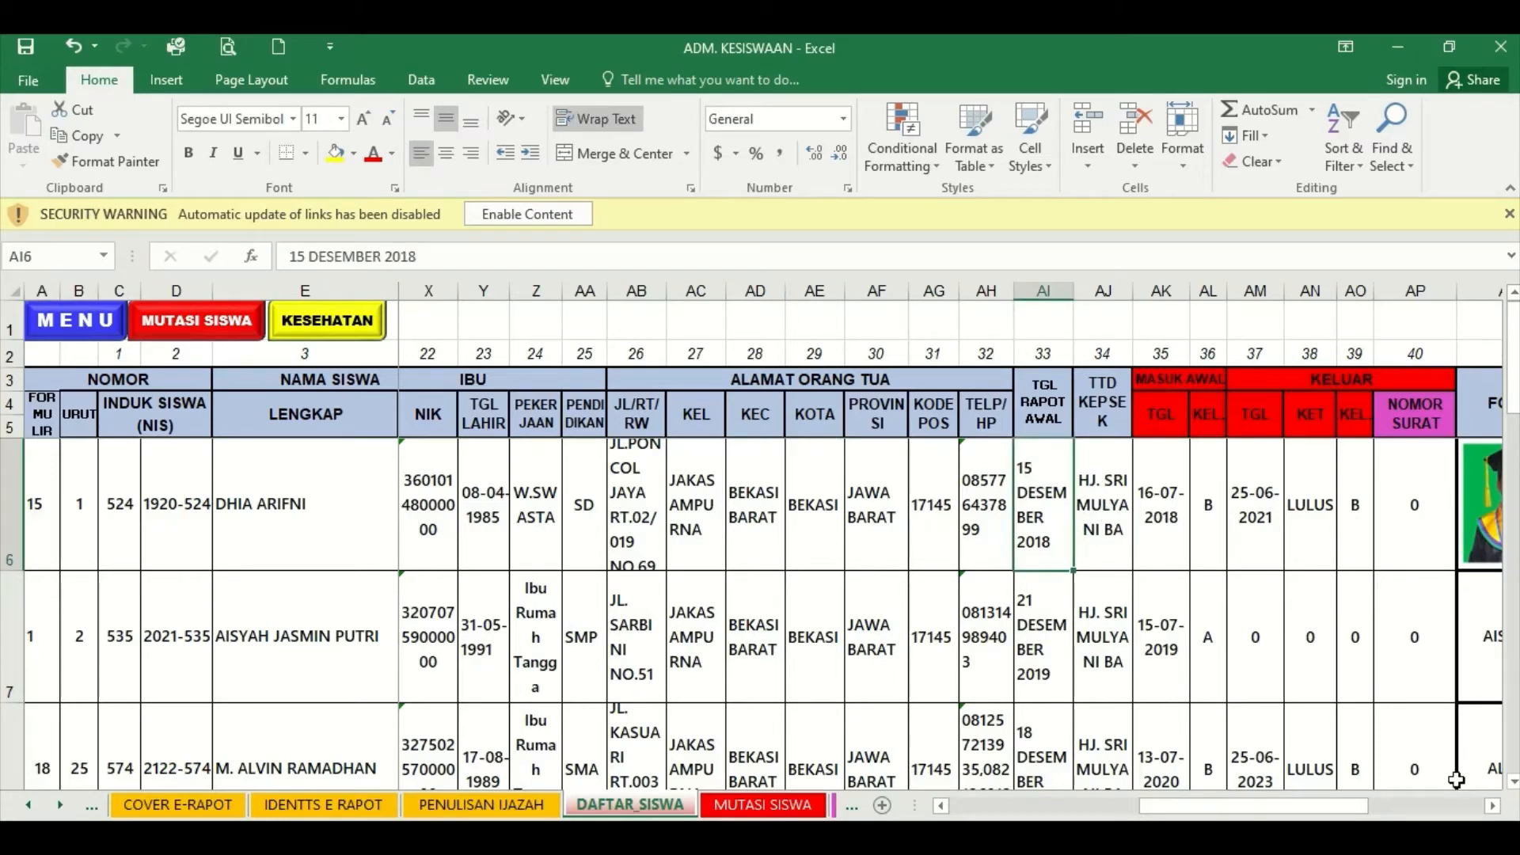
{"action": "left_click", "coordinate": [1493, 805]}
{"action": "left_click", "coordinate": [1493, 806]}
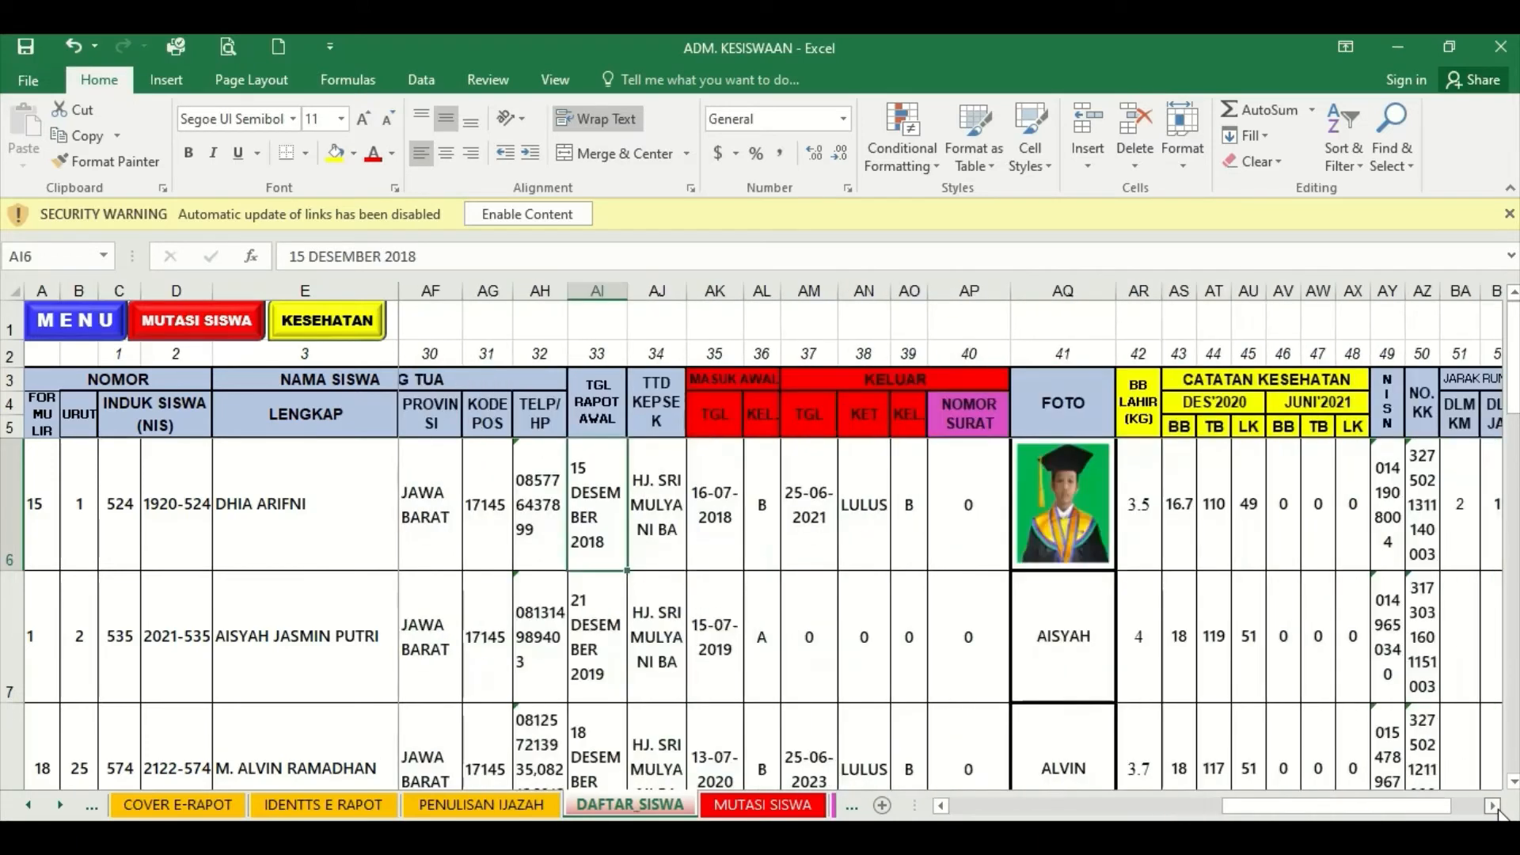
{"action": "left_click", "coordinate": [1493, 805]}
{"action": "left_click", "coordinate": [1493, 806]}
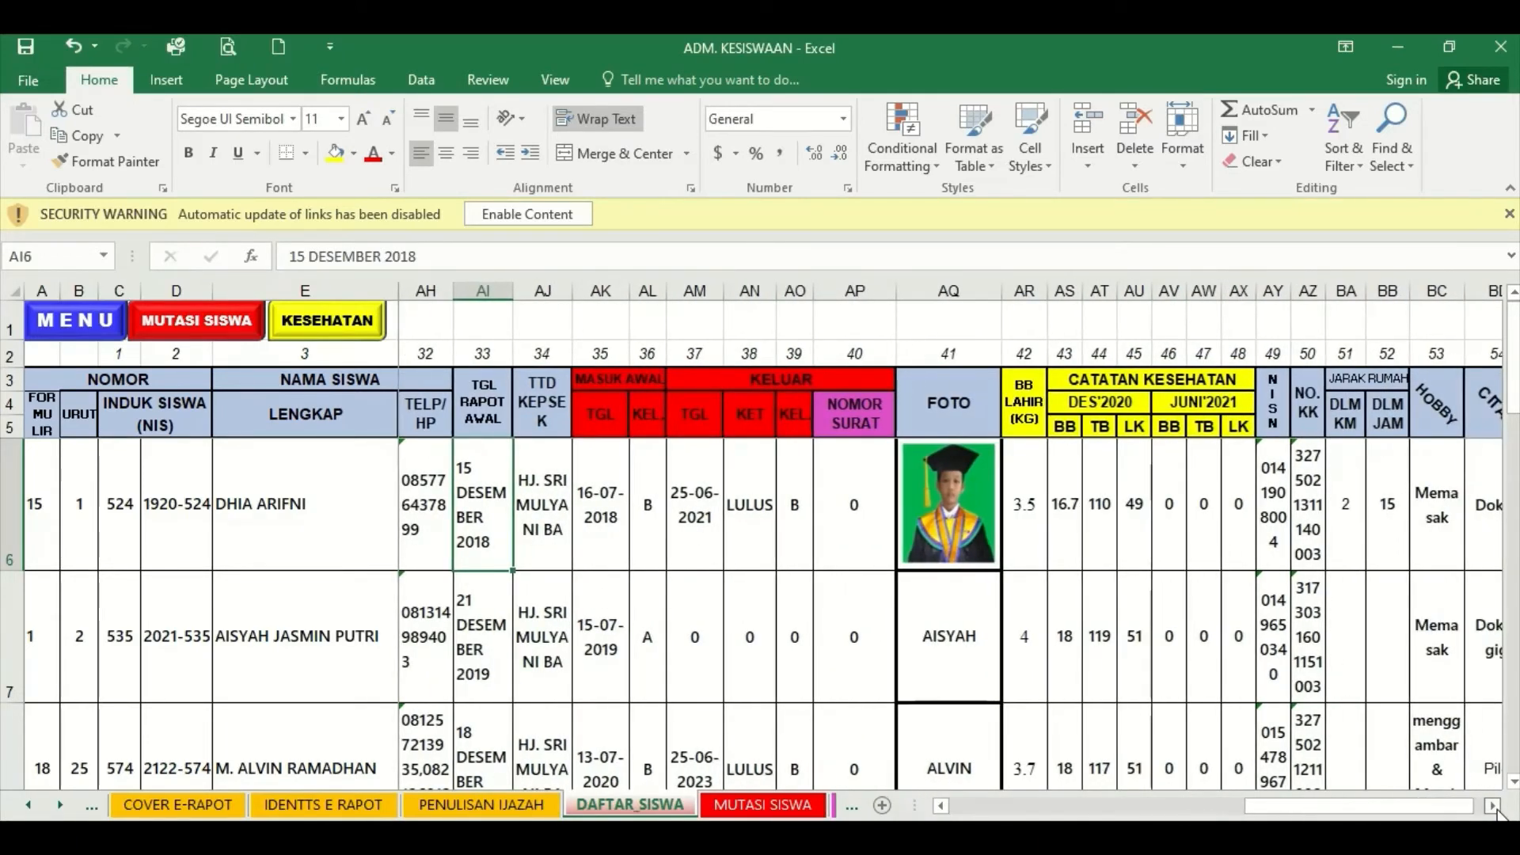
{"action": "left_click", "coordinate": [1494, 806]}
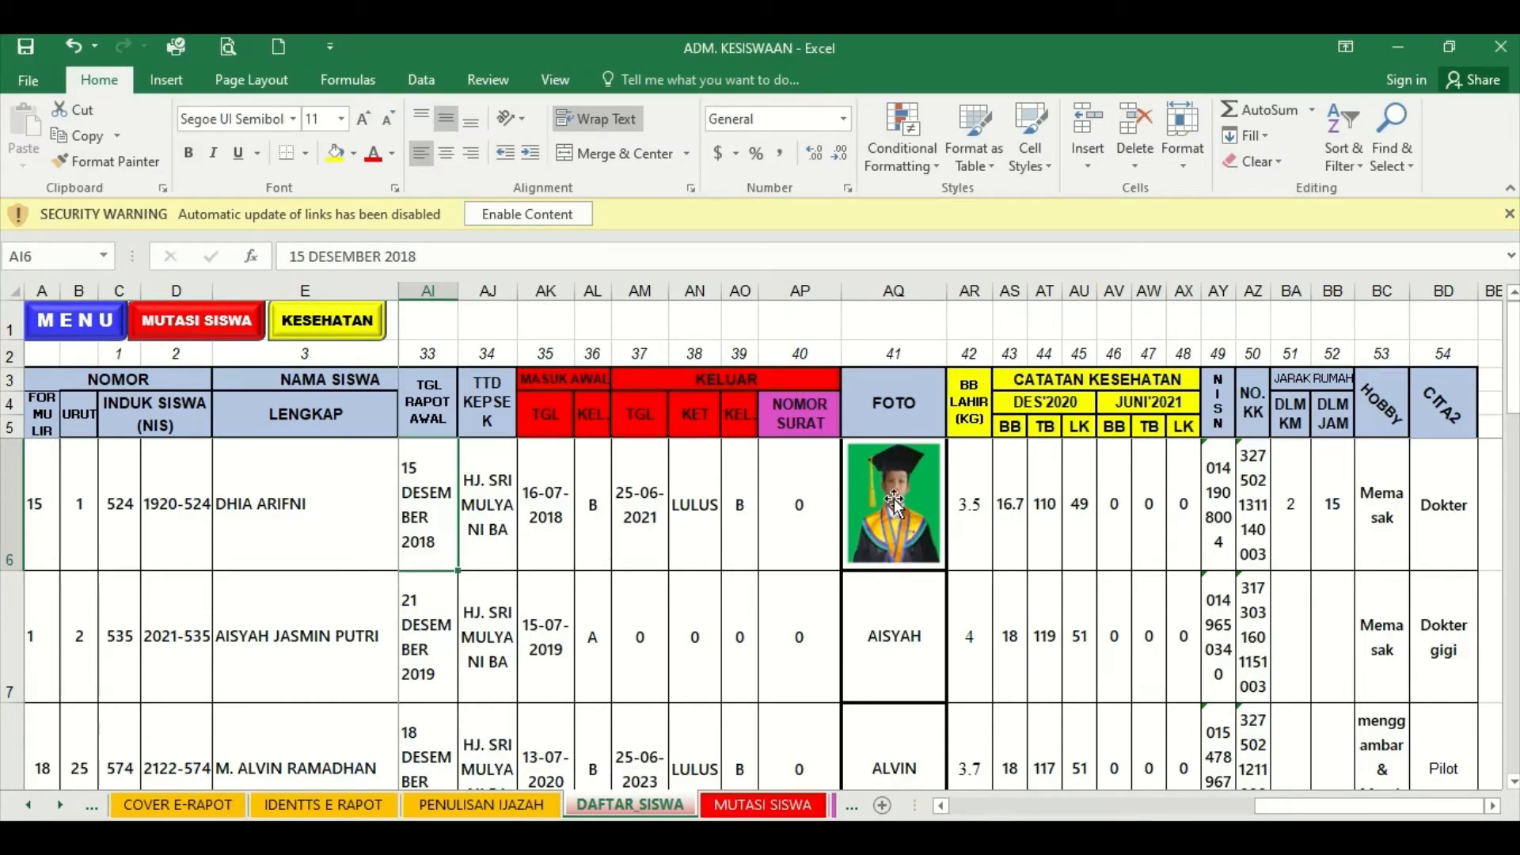
- Move the first student's photo off the FOTO cell onto the health record columns and select AQ6 to inspect its formula
{"action": "left_click", "coordinate": [884, 637]}
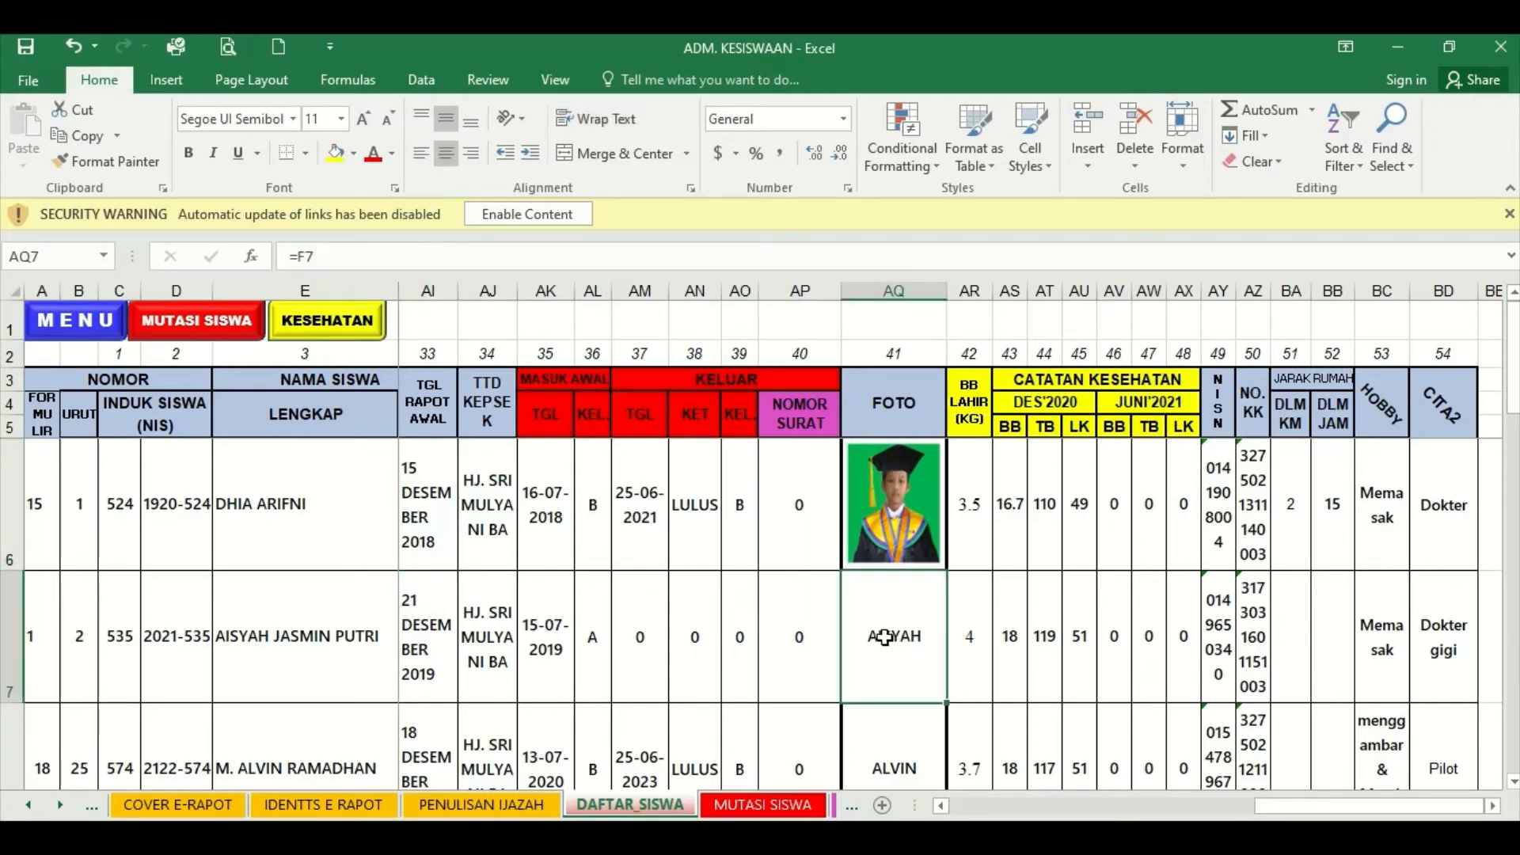
{"action": "left_click", "coordinate": [881, 504]}
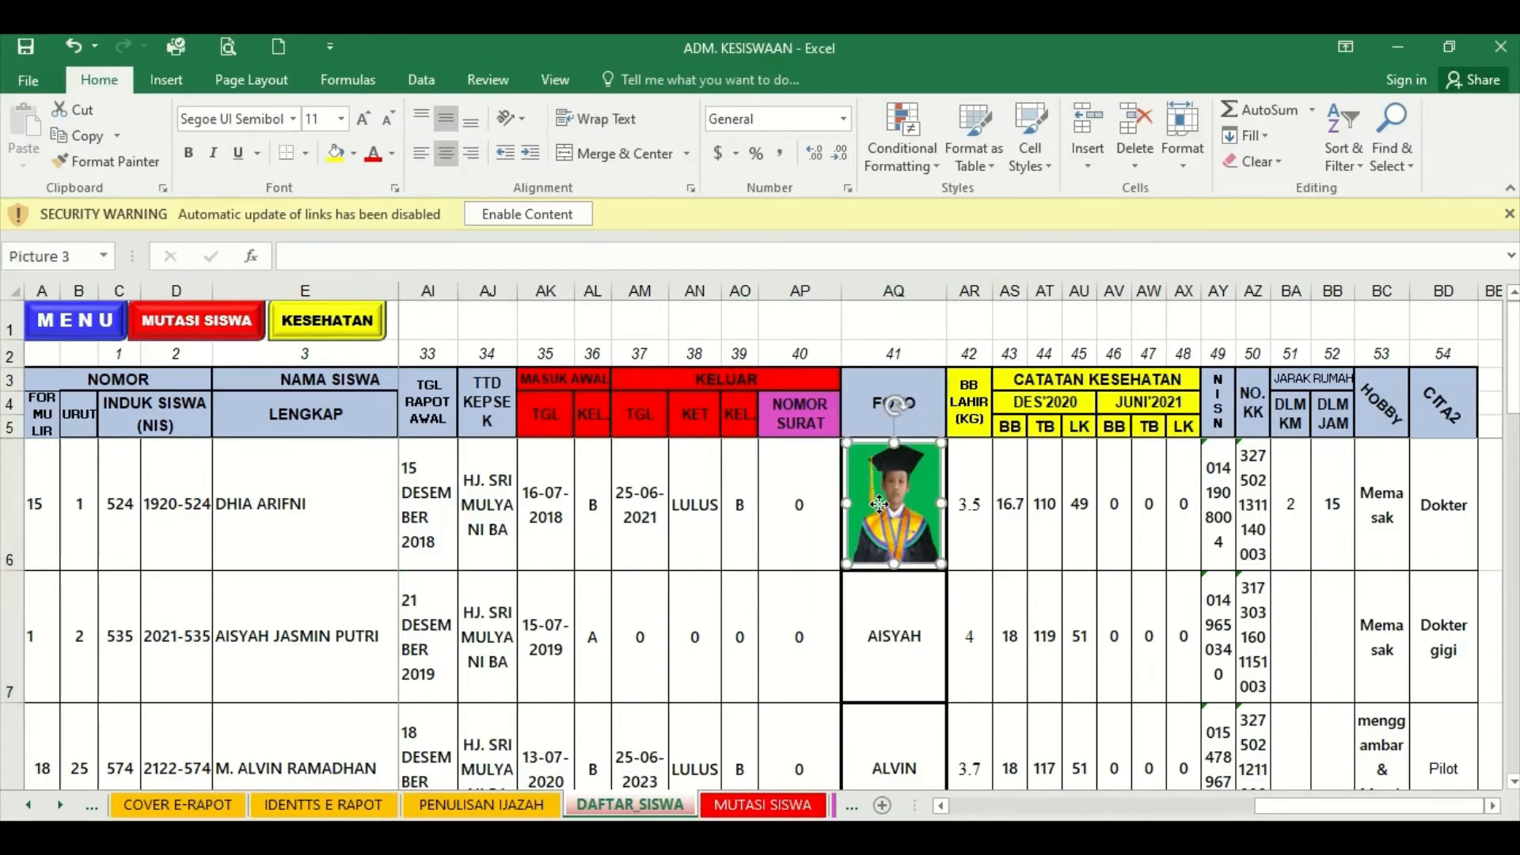
{"action": "left_click_drag", "start_coordinate": [881, 504], "coordinate": [1041, 507]}
{"action": "left_click", "coordinate": [893, 505]}
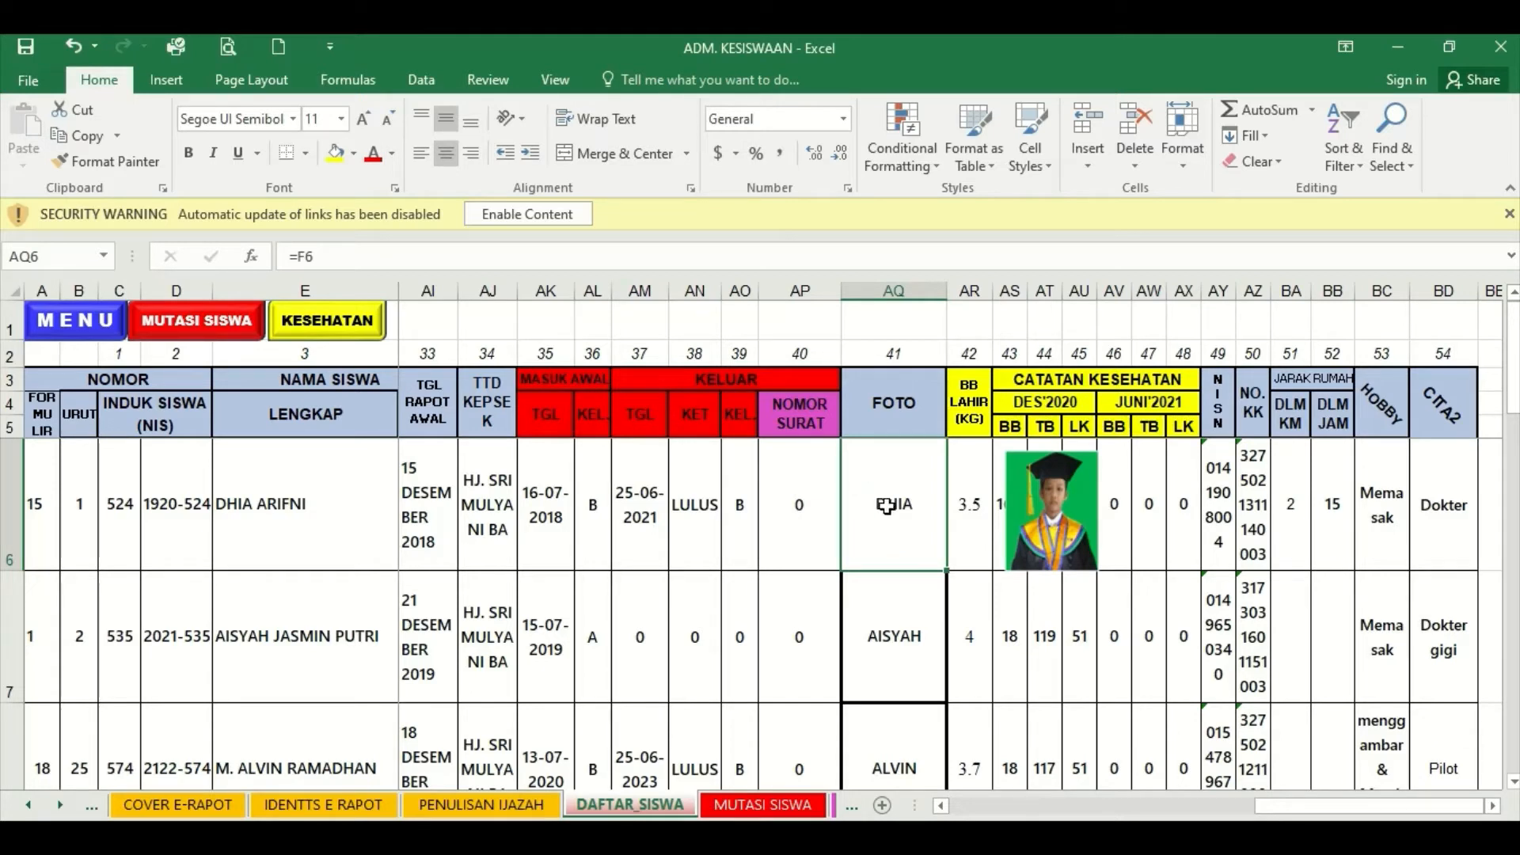
- Check the PANGGILAN column, then clear FOTO cell AQ6 and re-enter its formula as =F6
{"action": "left_click", "coordinate": [942, 806]}
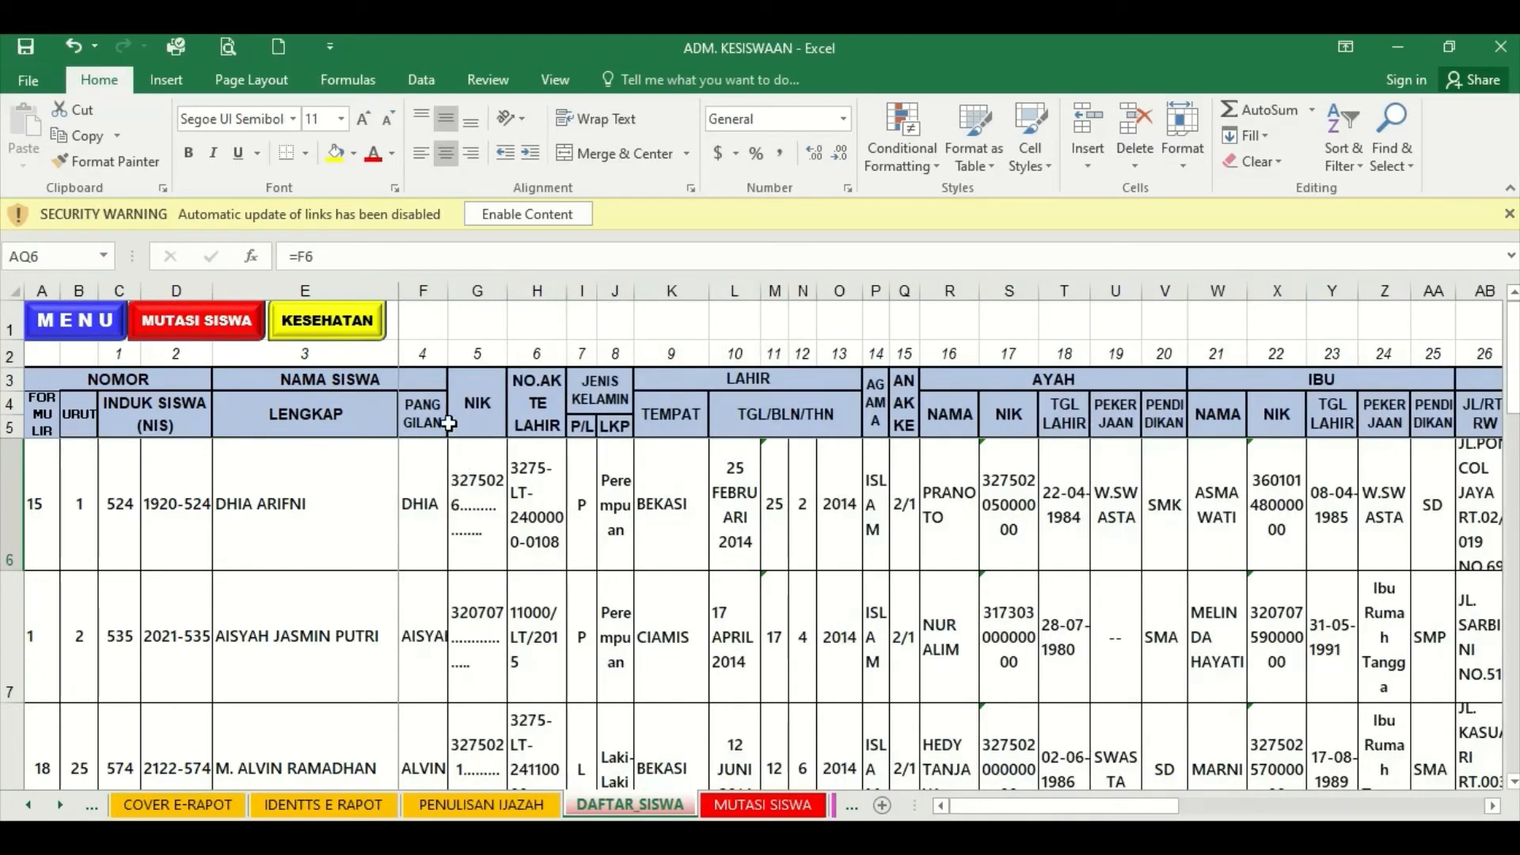
{"action": "left_click", "coordinate": [1492, 806]}
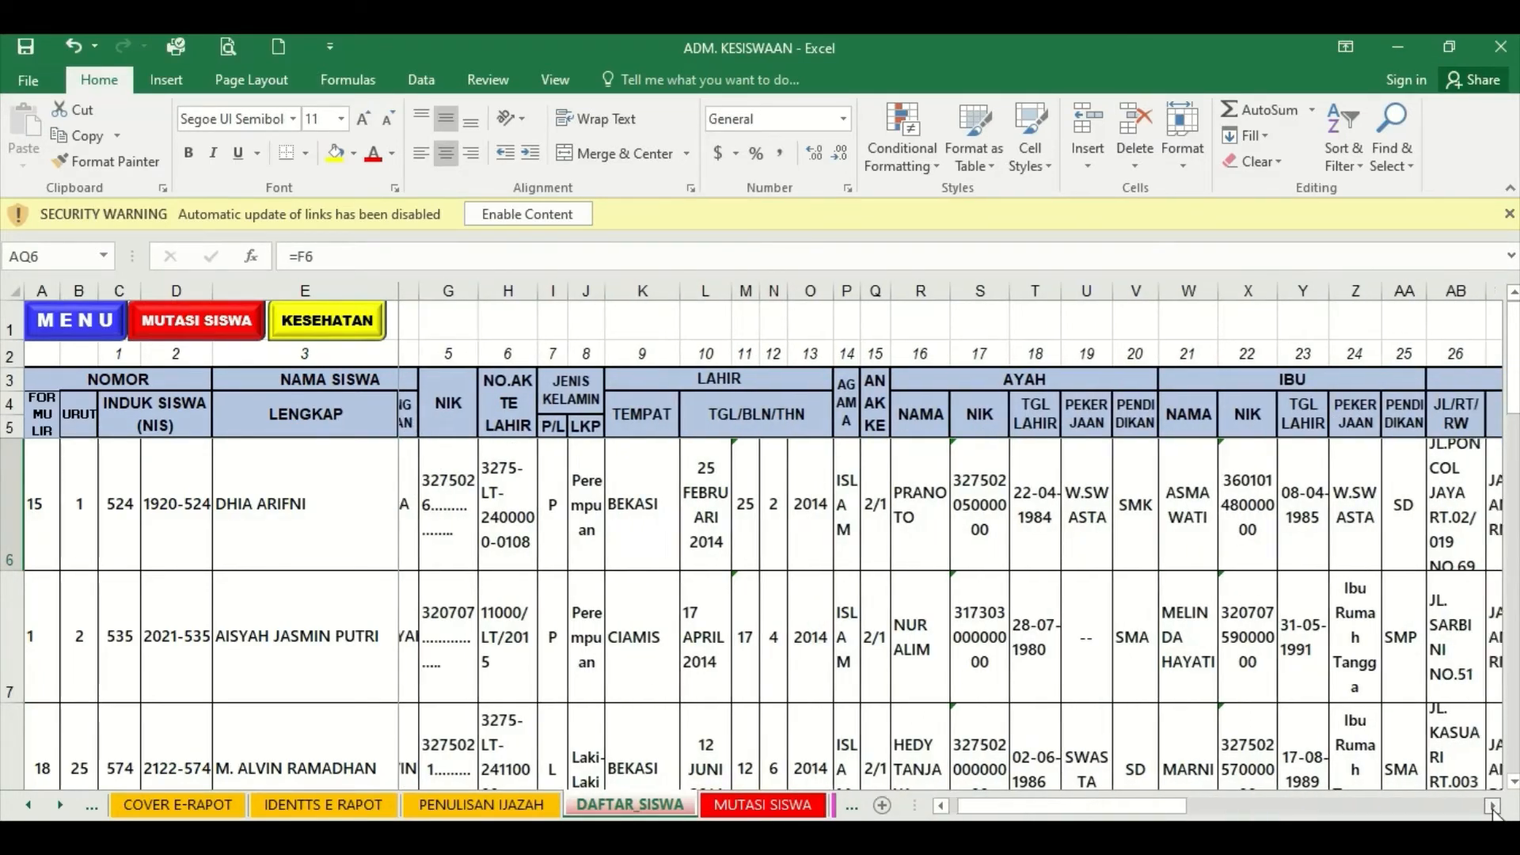
{"action": "left_click", "coordinate": [1493, 806]}
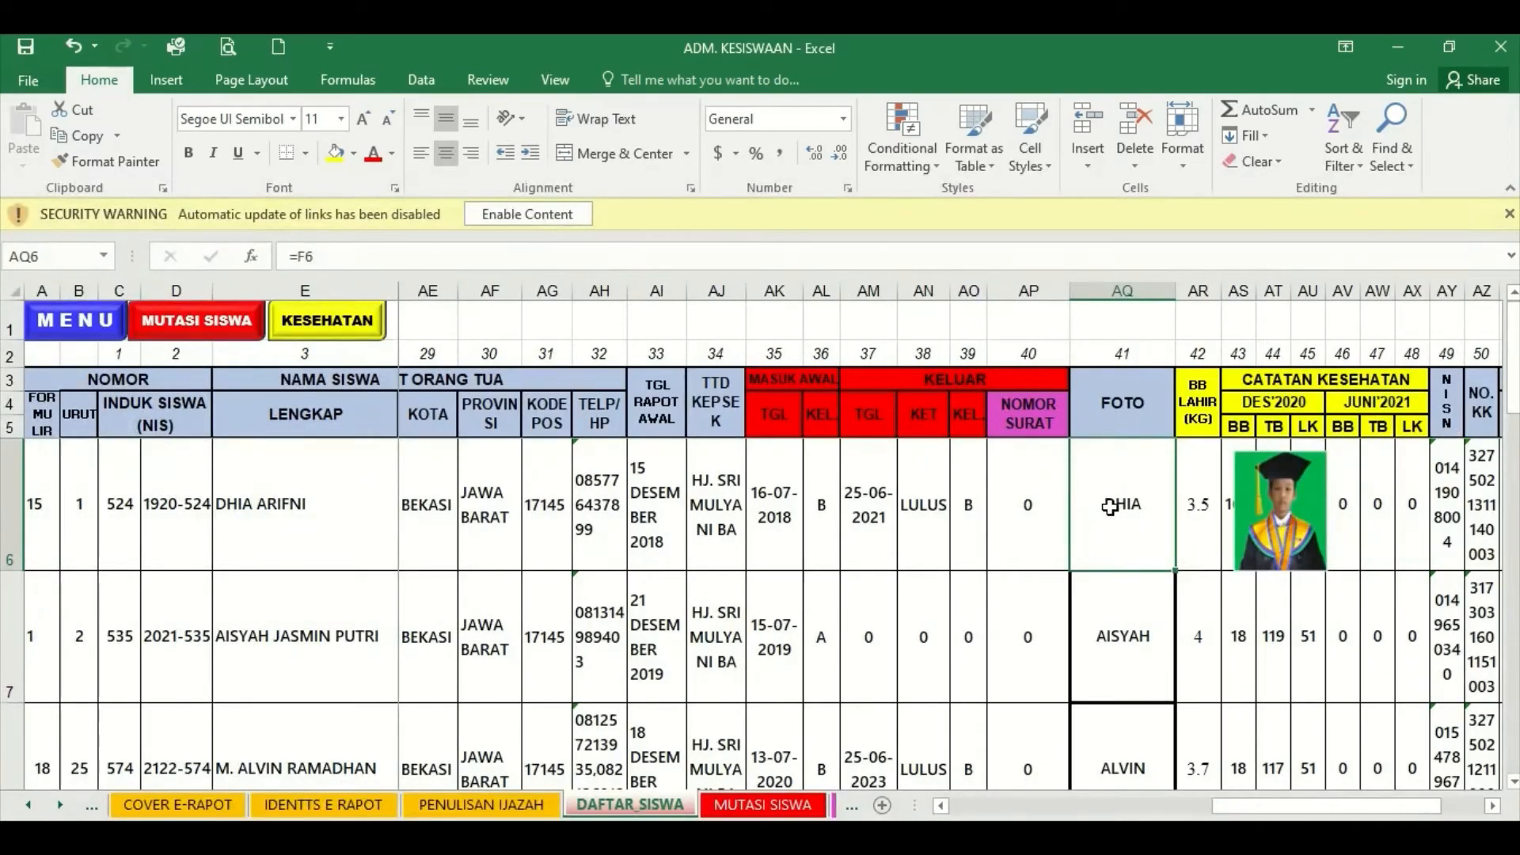
{"action": "key", "text": "Delete"}
{"action": "type", "text": "="}
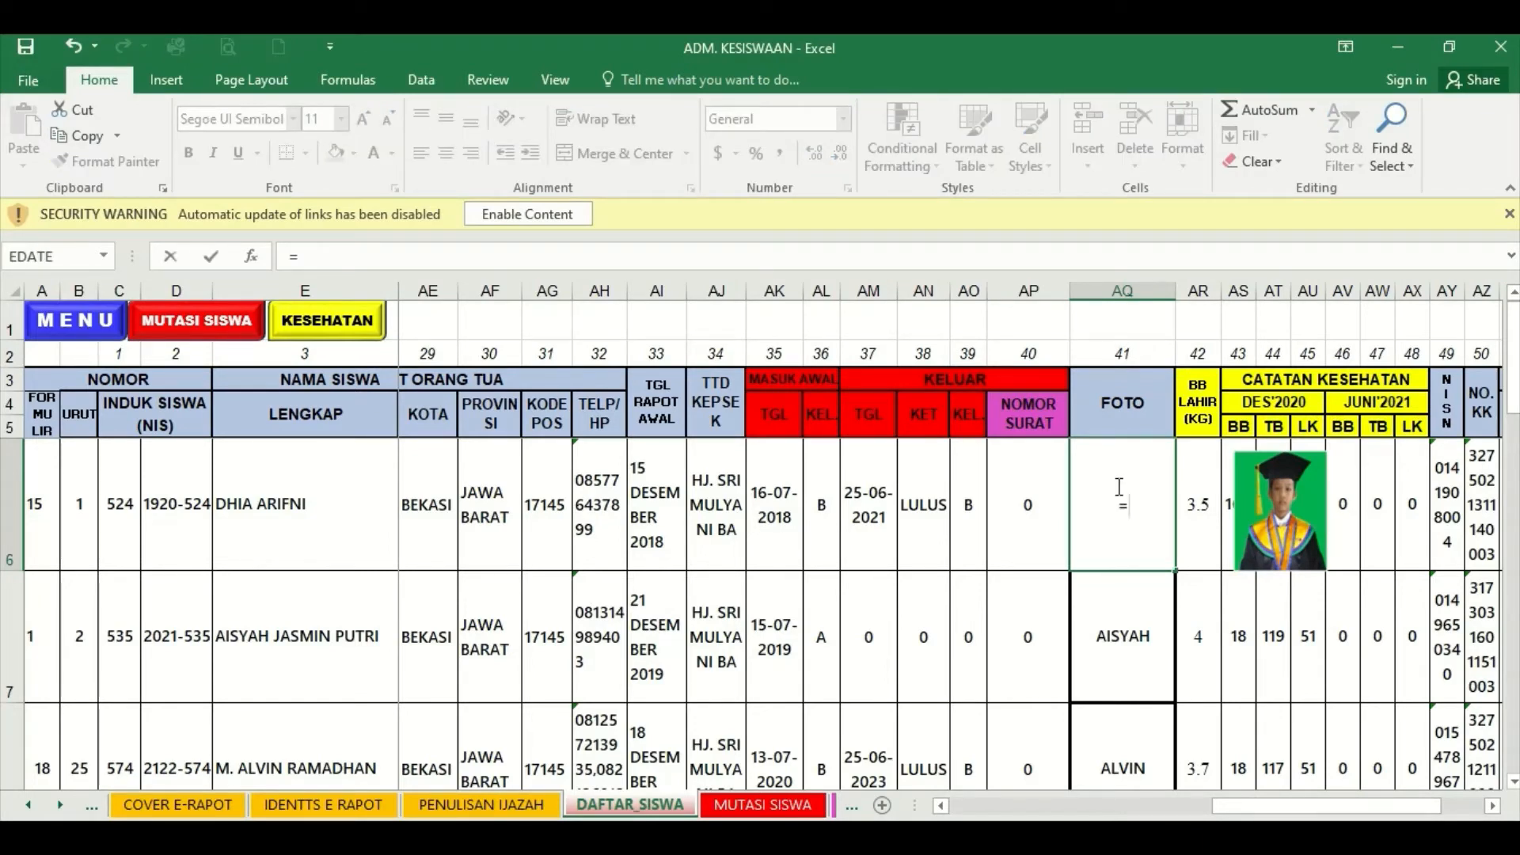
{"action": "type", "text": "F6"}
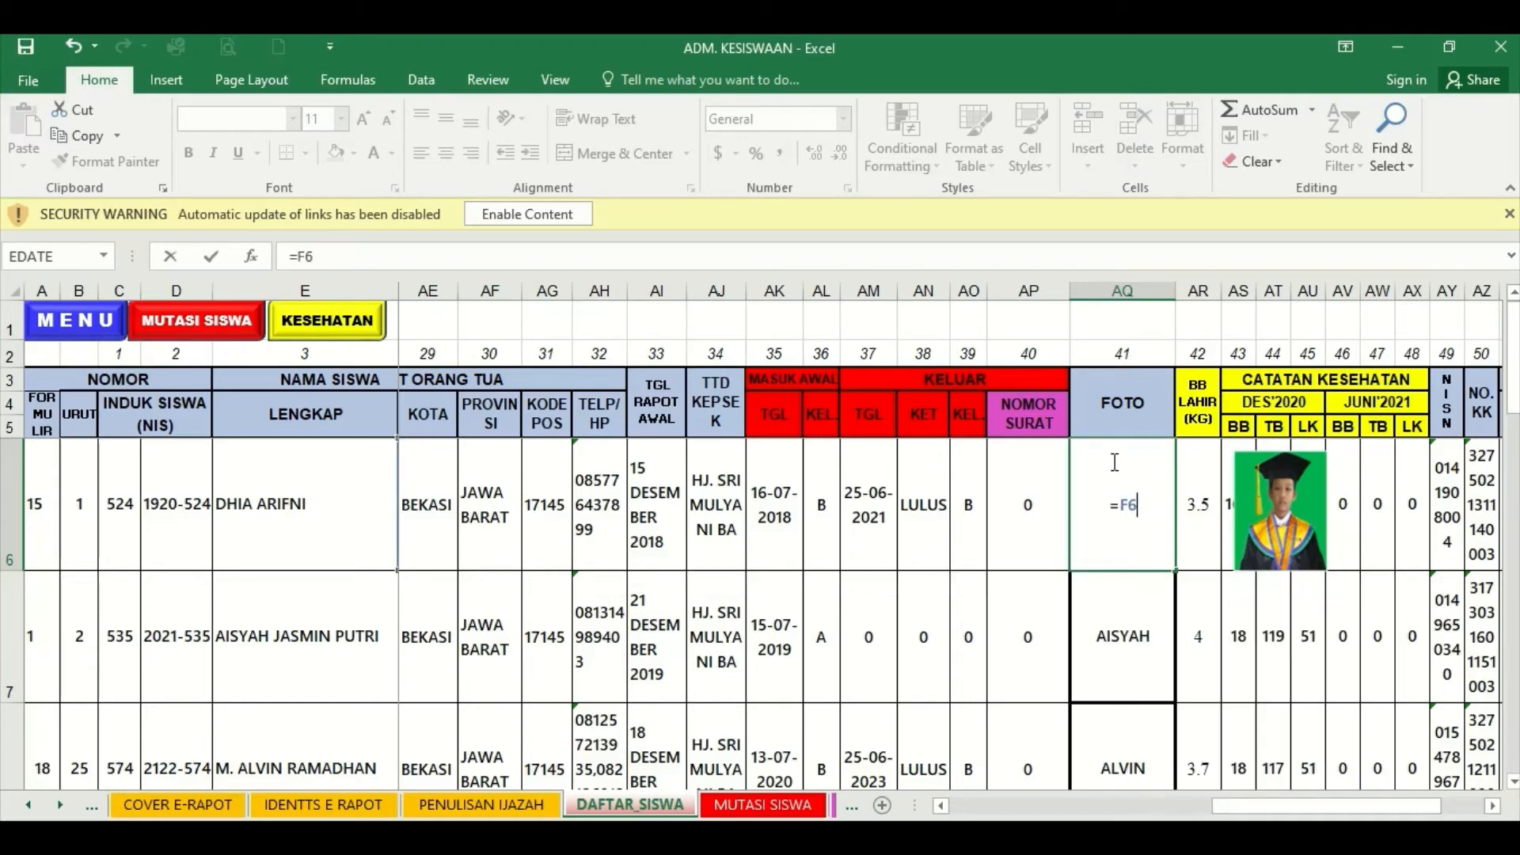
{"action": "key", "text": "Return"}
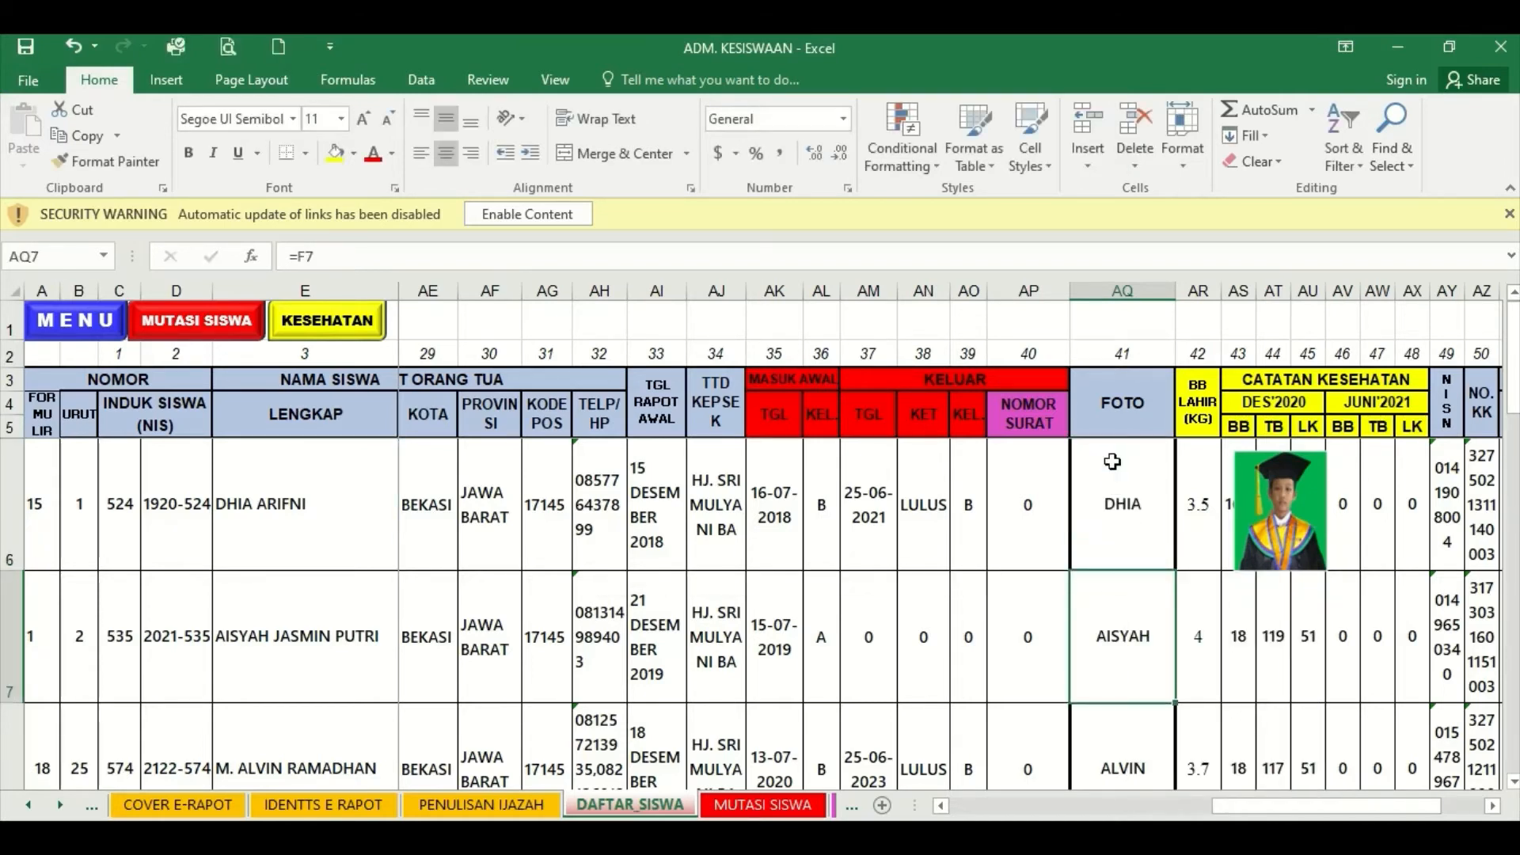
- Rebuild the formula in AQ6 by picking the first student's PANGGILAN cell as its reference, giving =F6
{"action": "left_click", "coordinate": [1114, 503]}
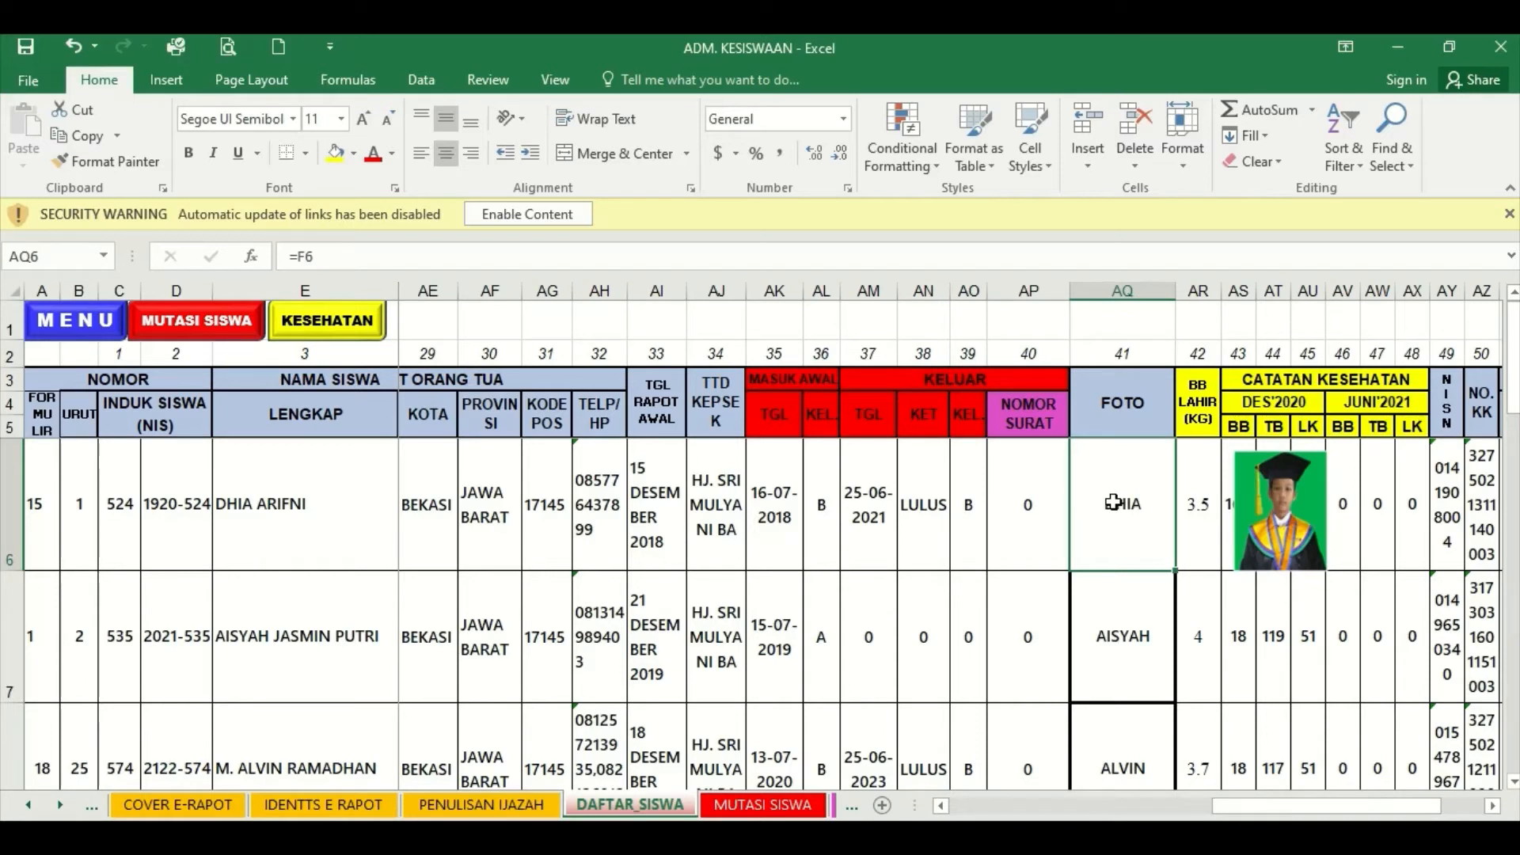
{"action": "type", "text": "="}
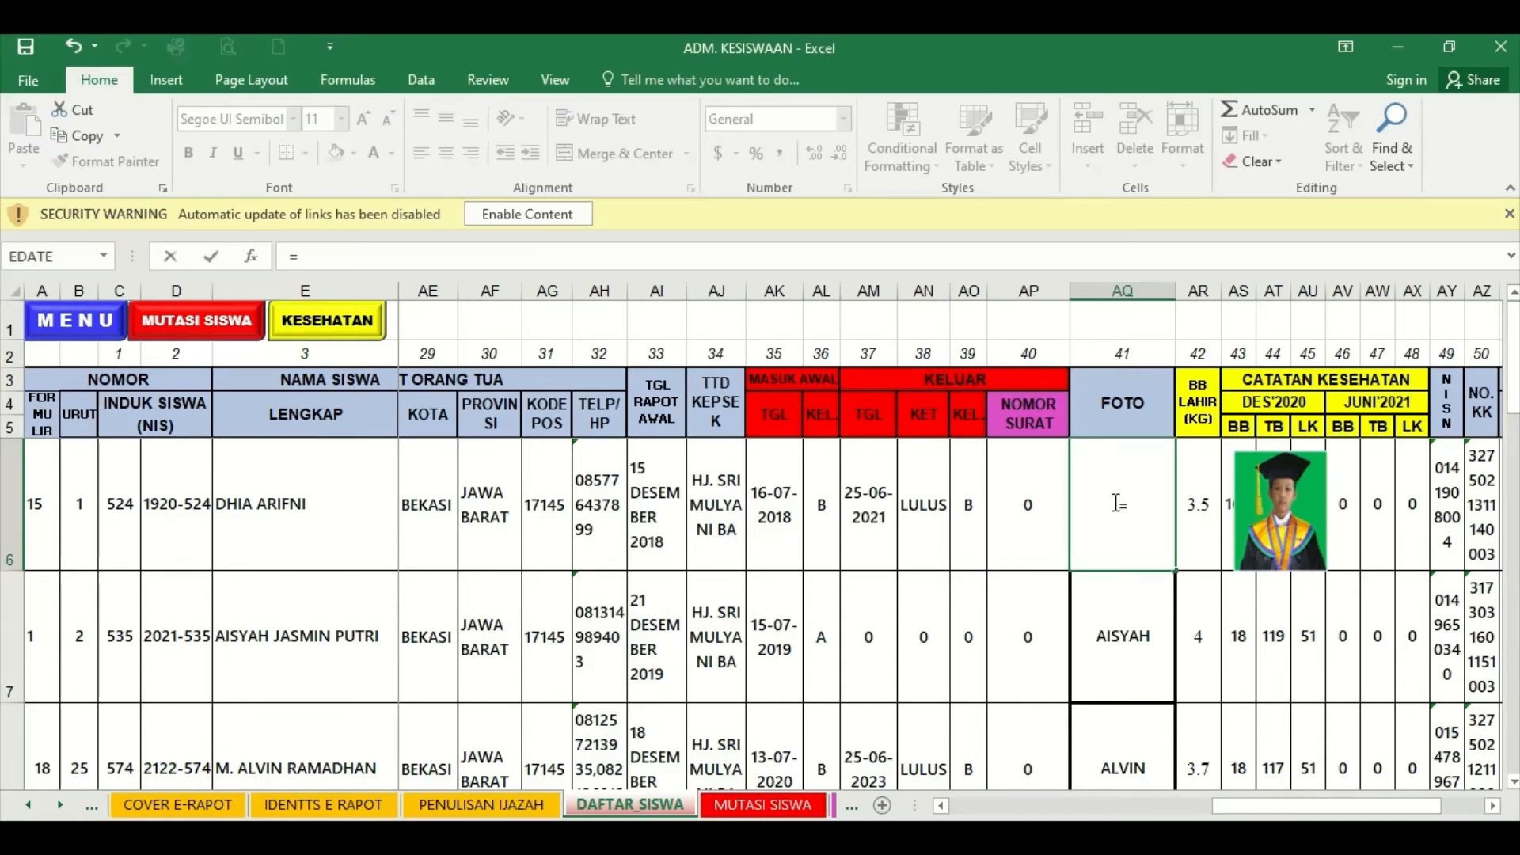
{"action": "left_click", "coordinate": [886, 516]}
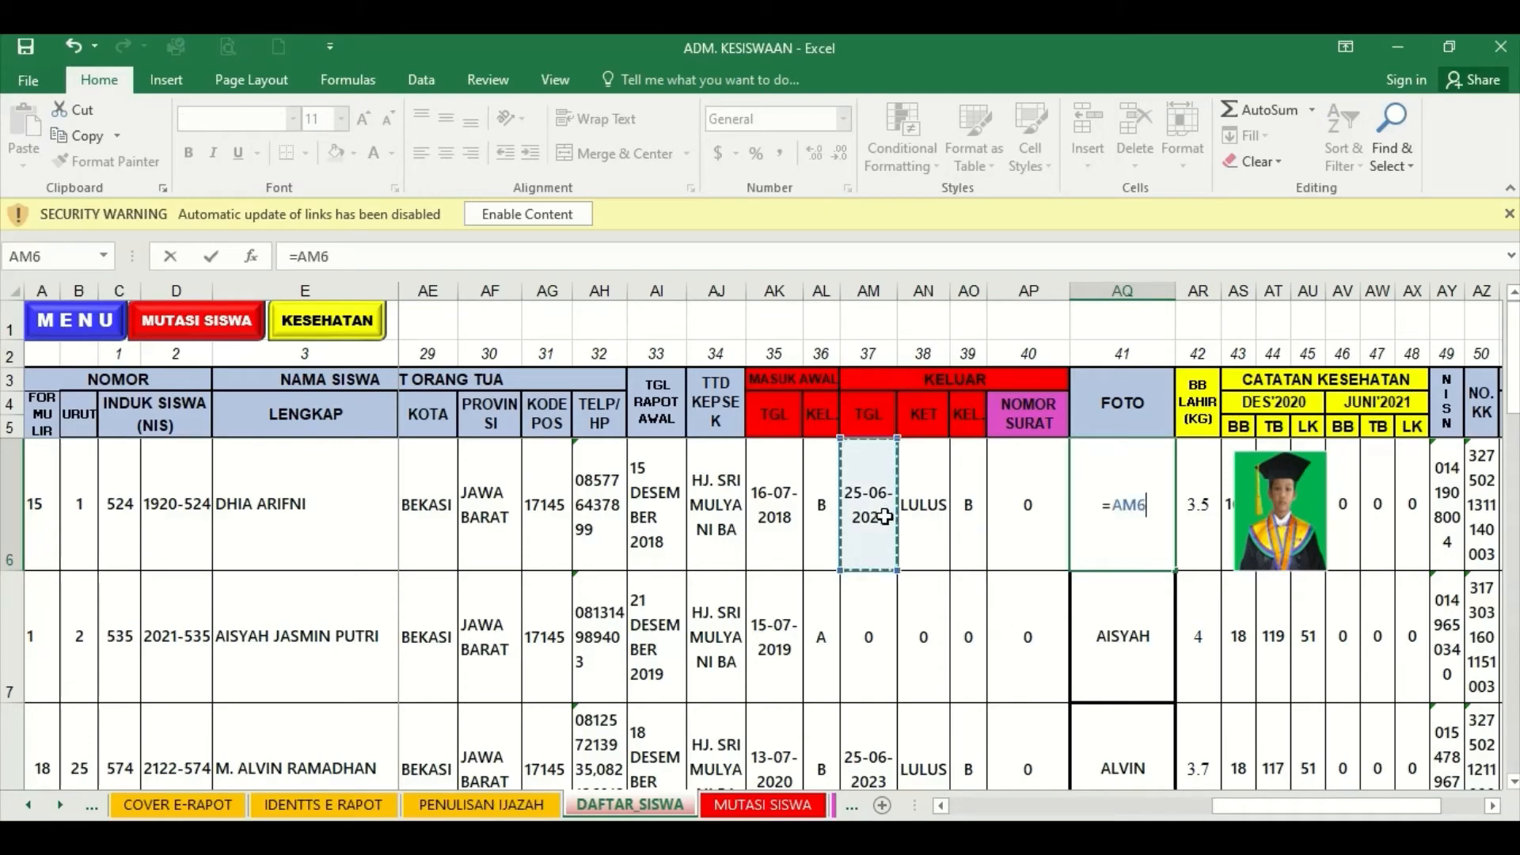
{"action": "left_click", "coordinate": [940, 806]}
{"action": "left_click_drag", "start_coordinate": [942, 806], "coordinate": [942, 806]}
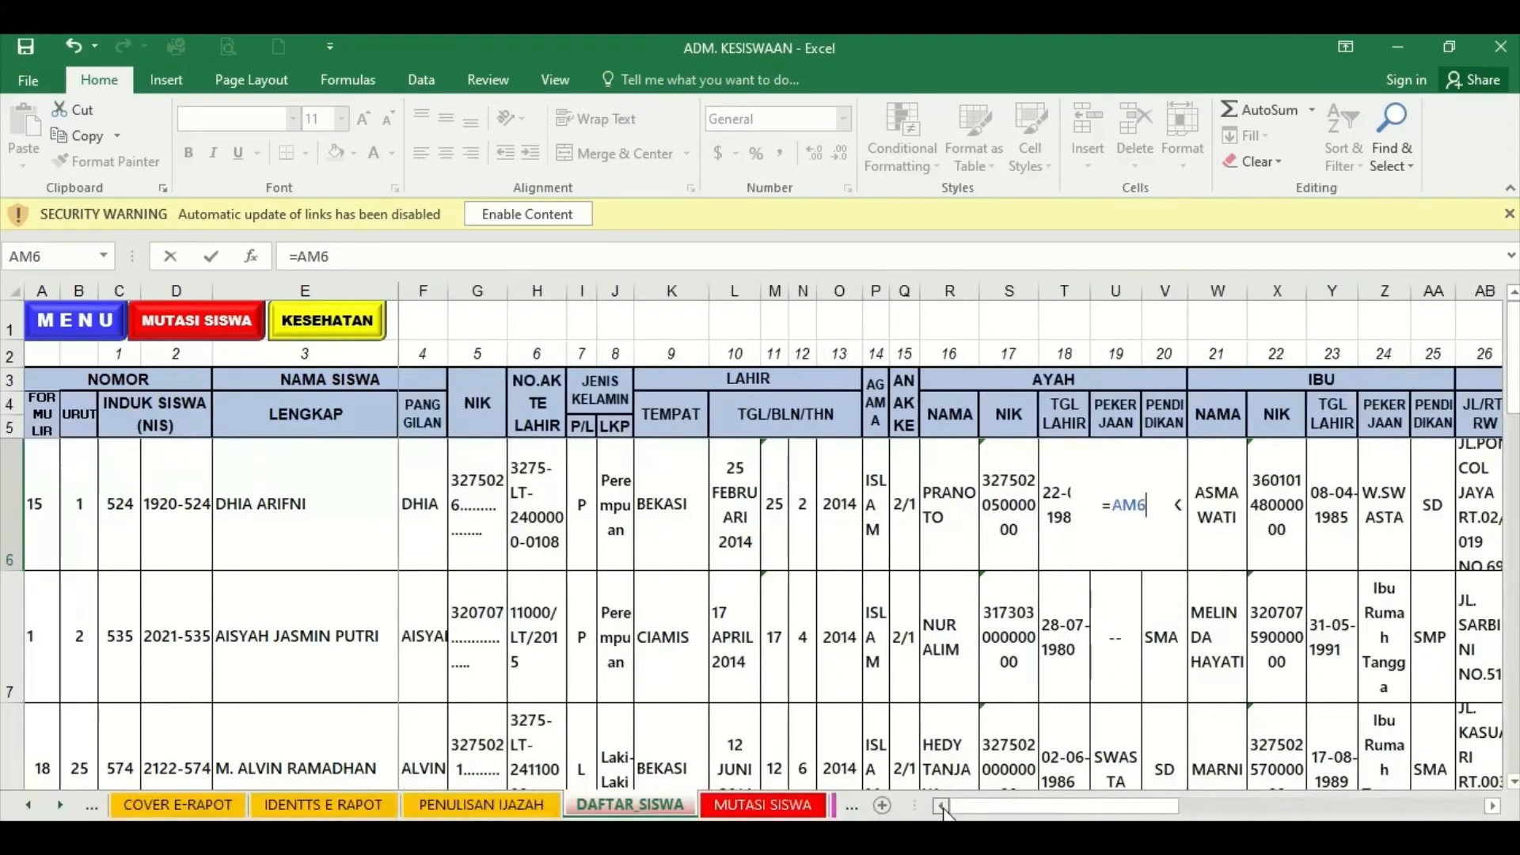
{"action": "left_click", "coordinate": [428, 506]}
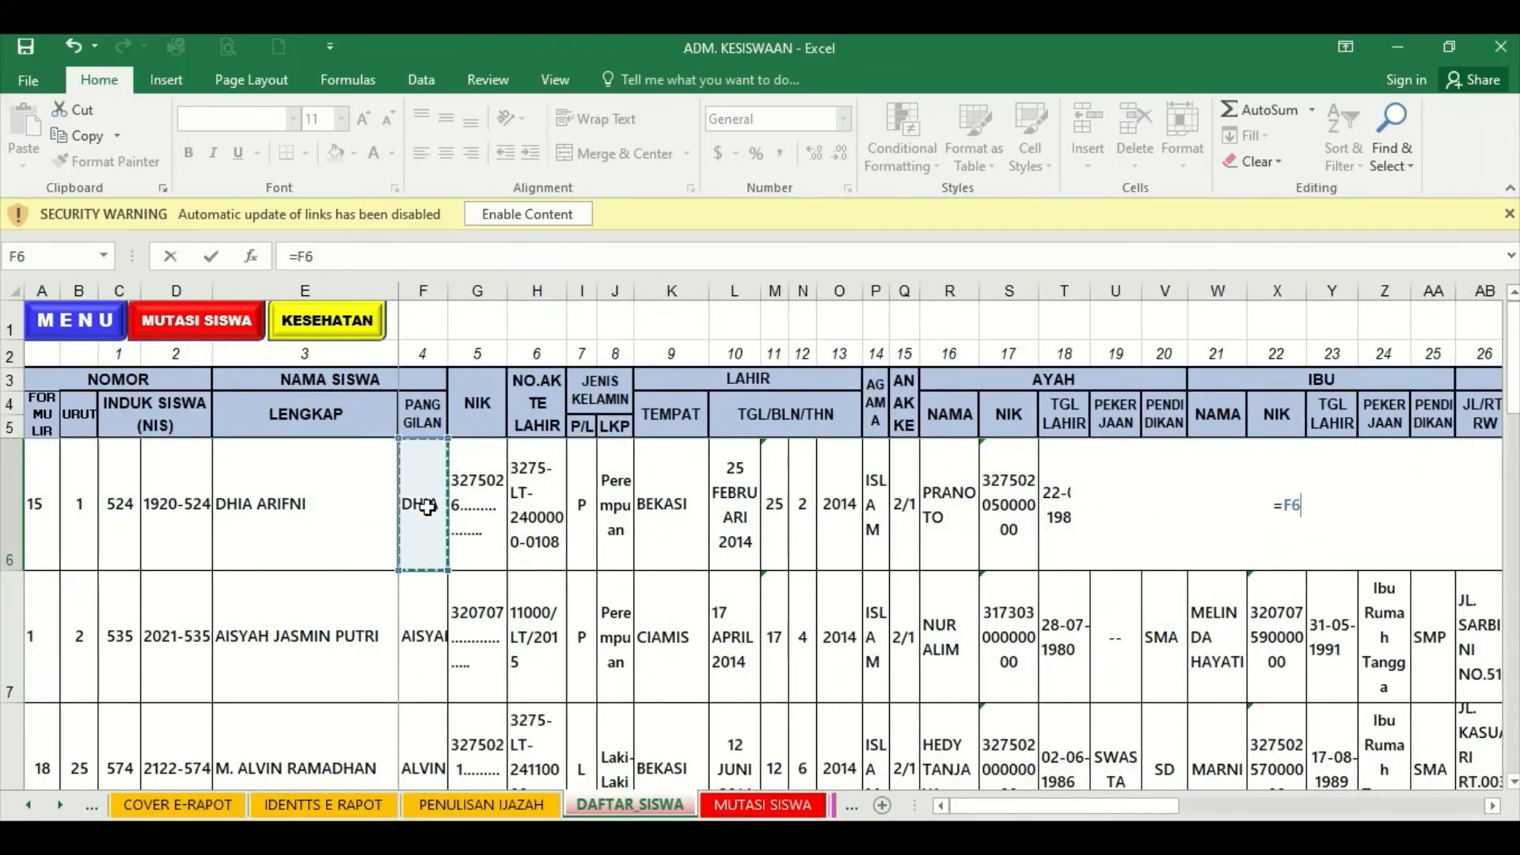
{"action": "key", "text": "Return"}
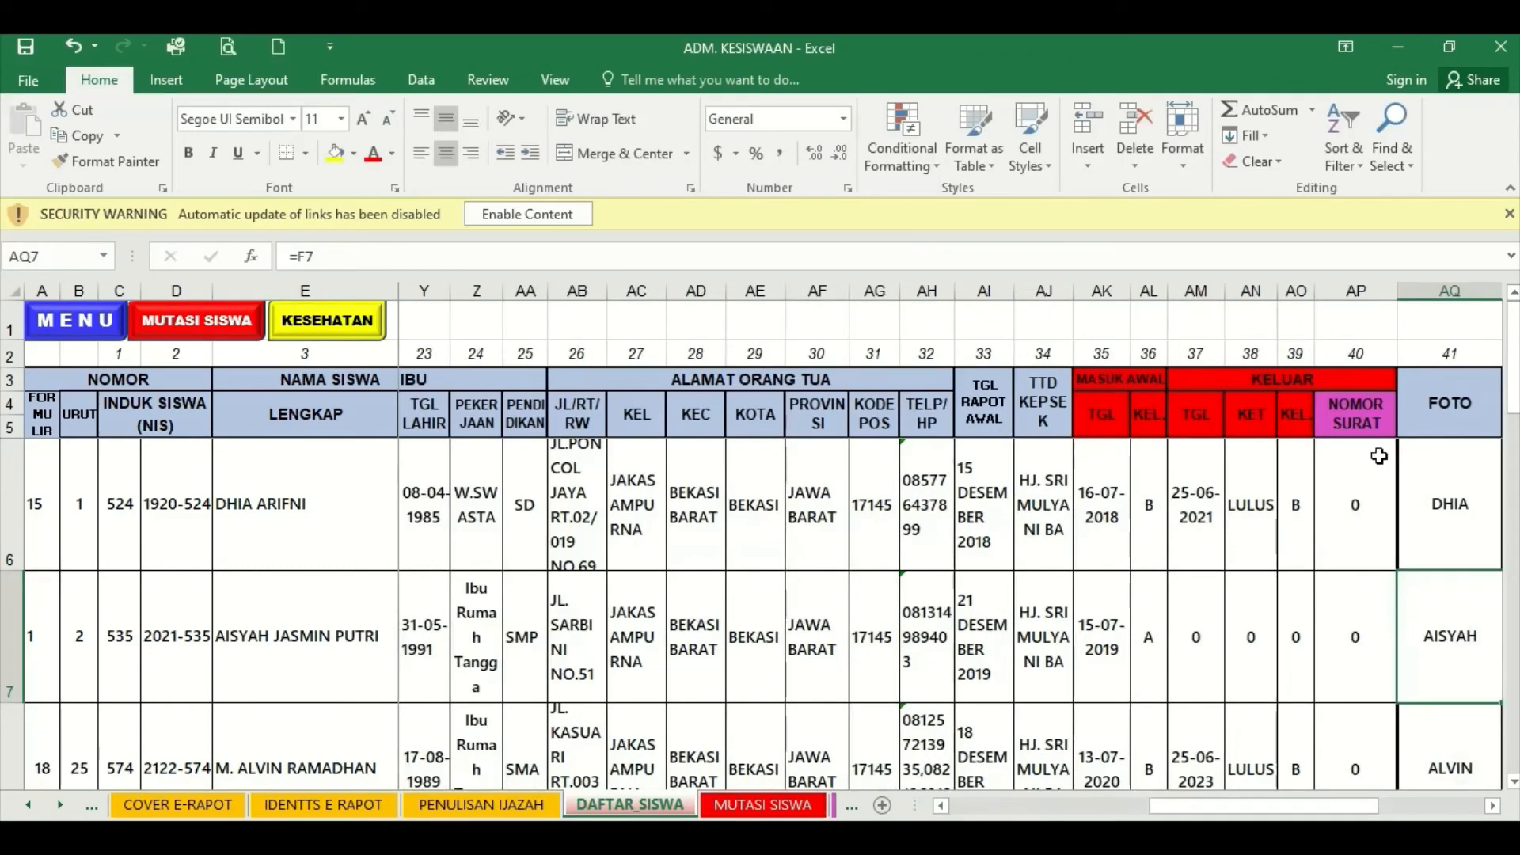
- Move the student photo back over FOTO cell AQ6 and nudge it to fit inside the cell borders
{"action": "left_click", "coordinate": [1492, 806]}
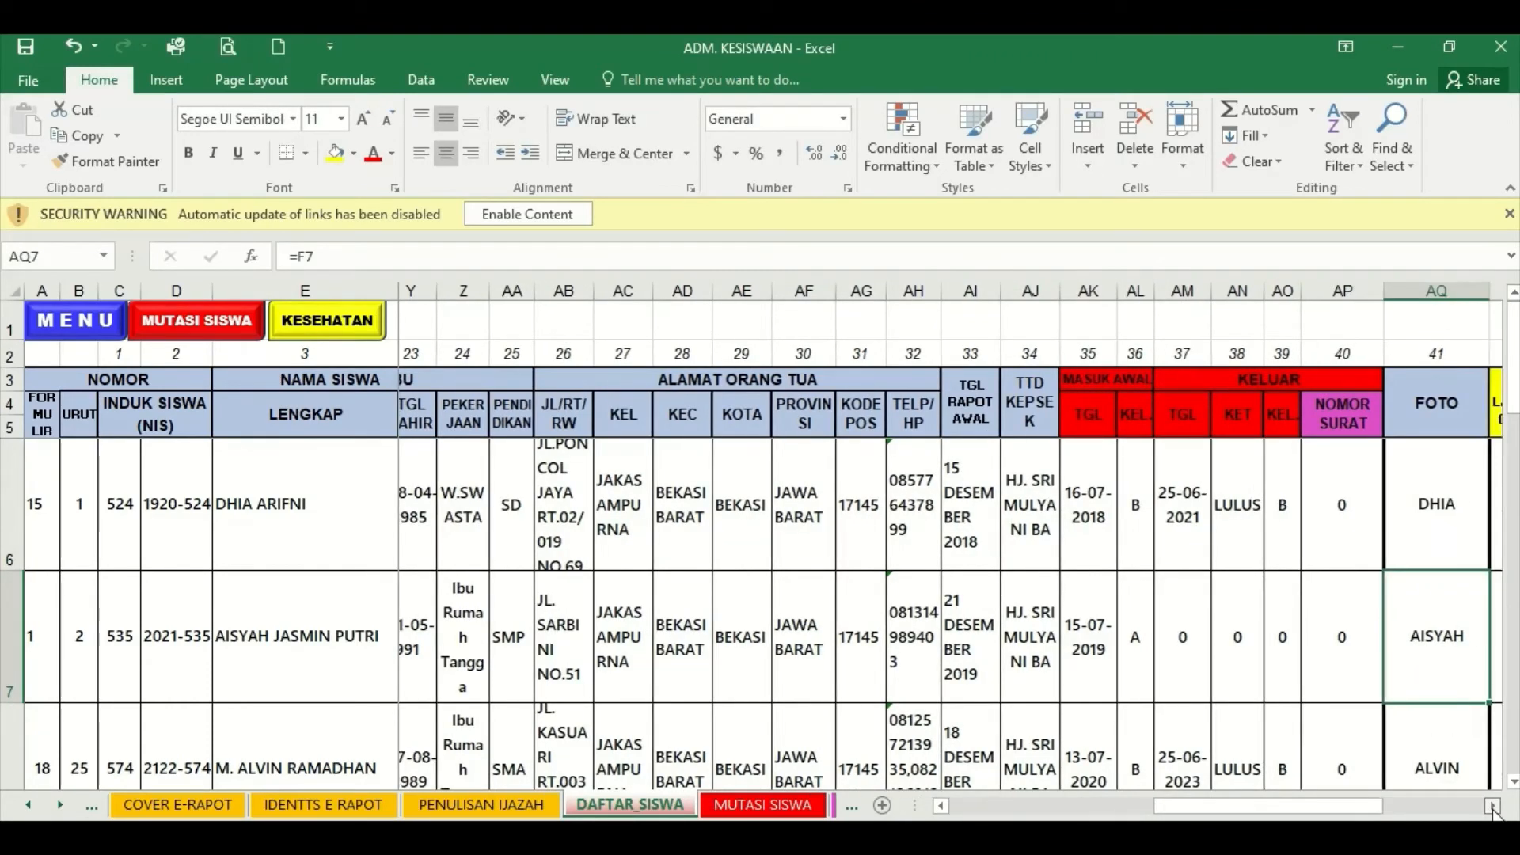
{"action": "left_click", "coordinate": [1492, 806]}
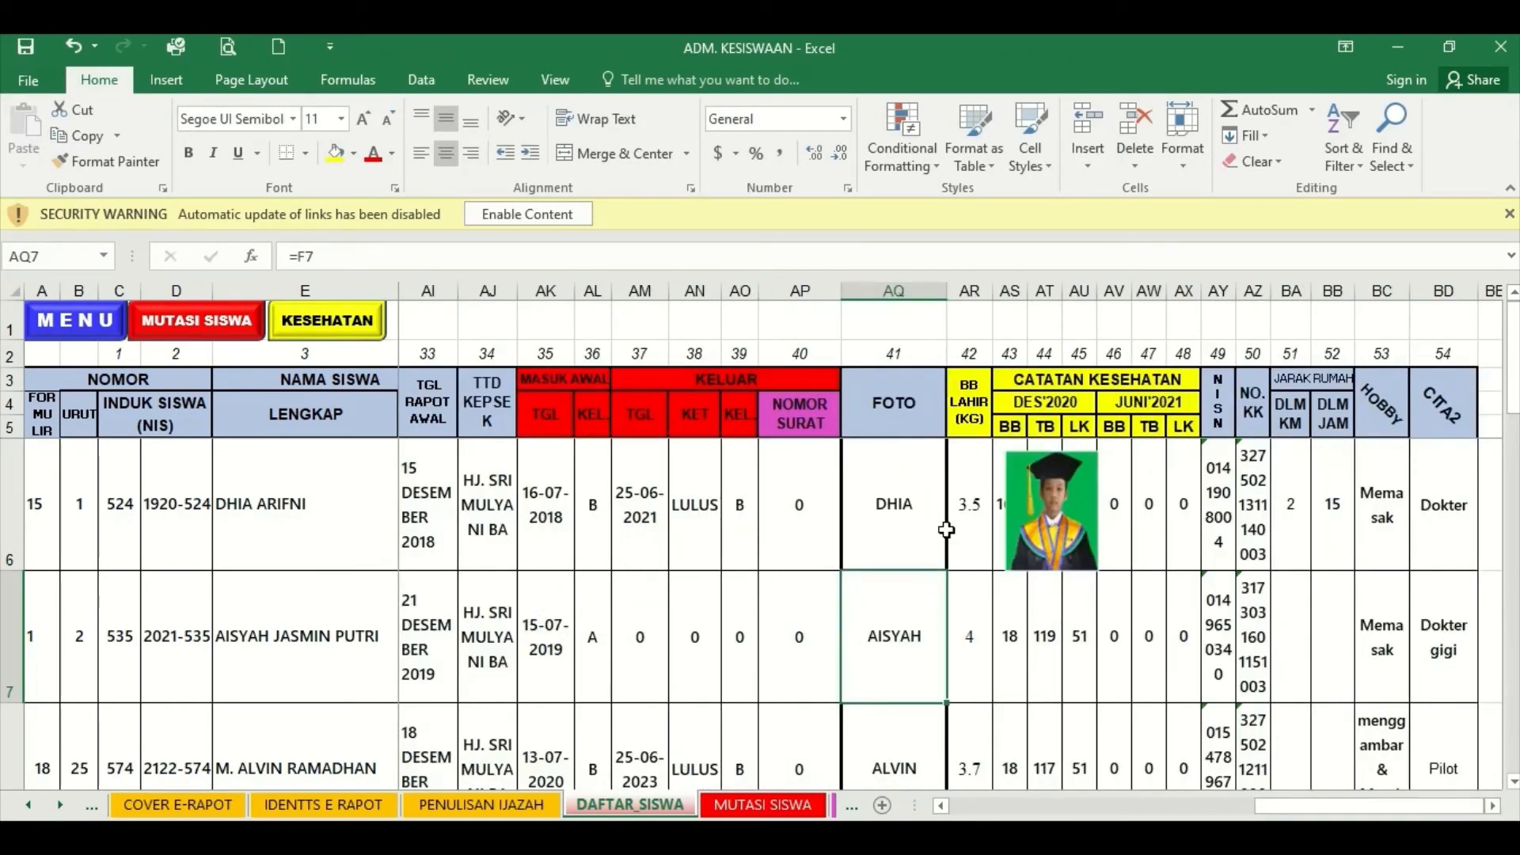
{"action": "left_click", "coordinate": [990, 638]}
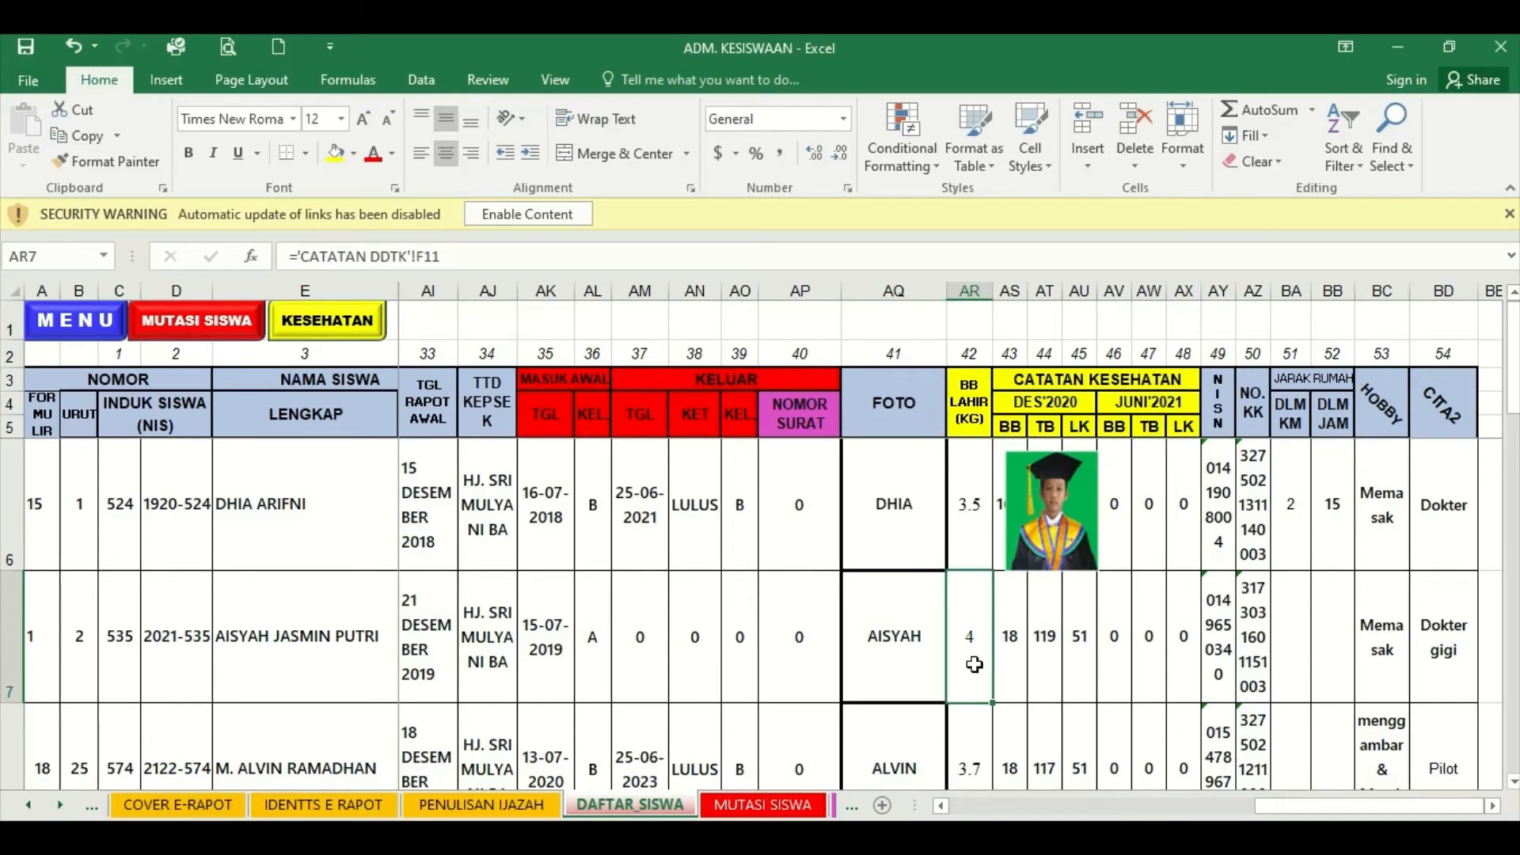
{"action": "left_click", "coordinate": [1039, 522]}
{"action": "left_click_drag", "start_coordinate": [1040, 522], "coordinate": [886, 519]}
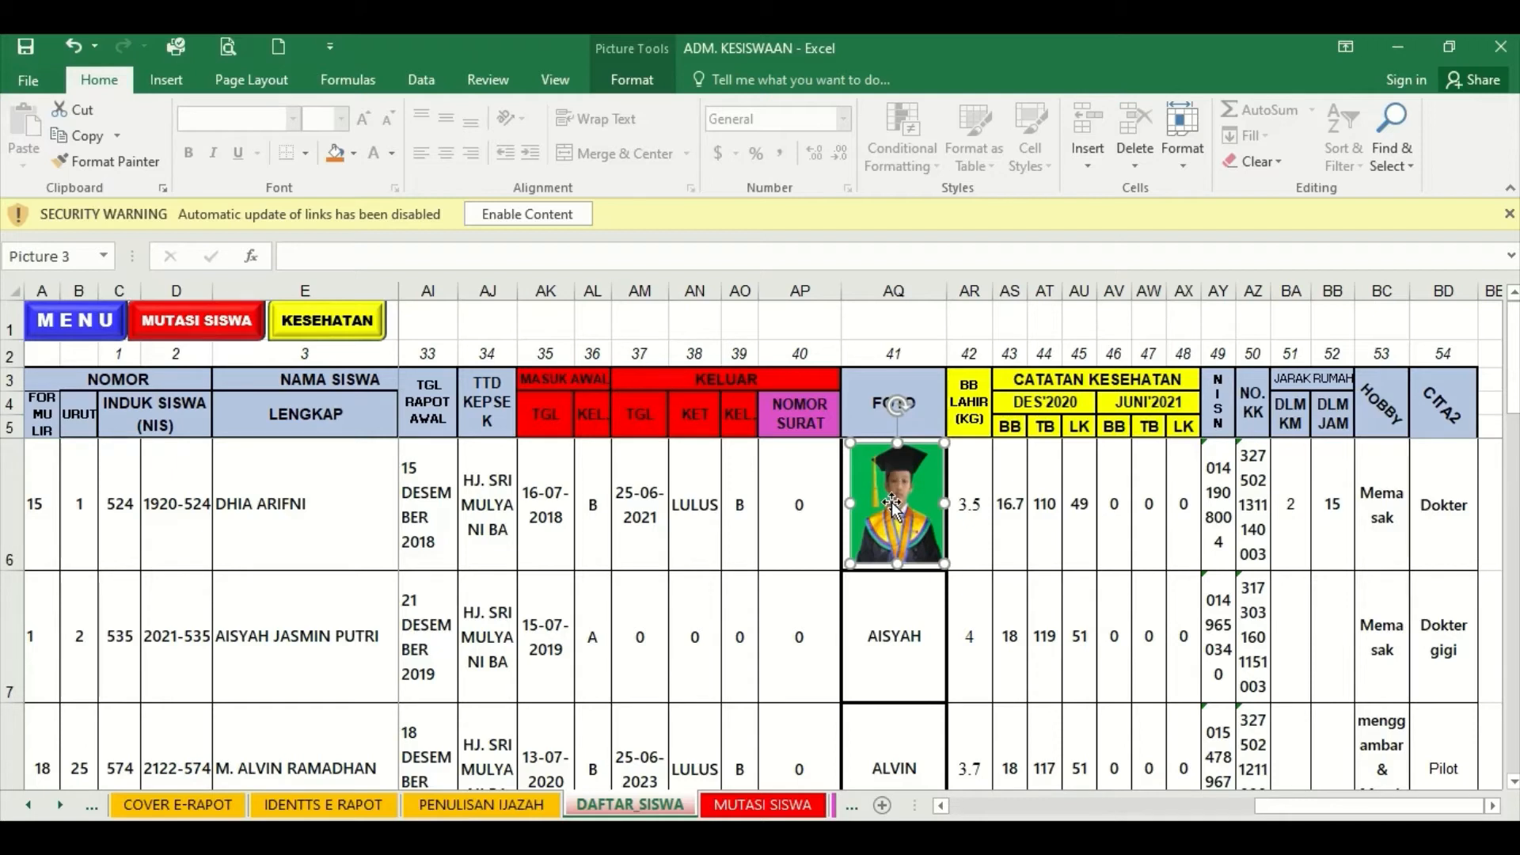
{"action": "left_click_drag", "start_coordinate": [892, 502], "coordinate": [888, 504]}
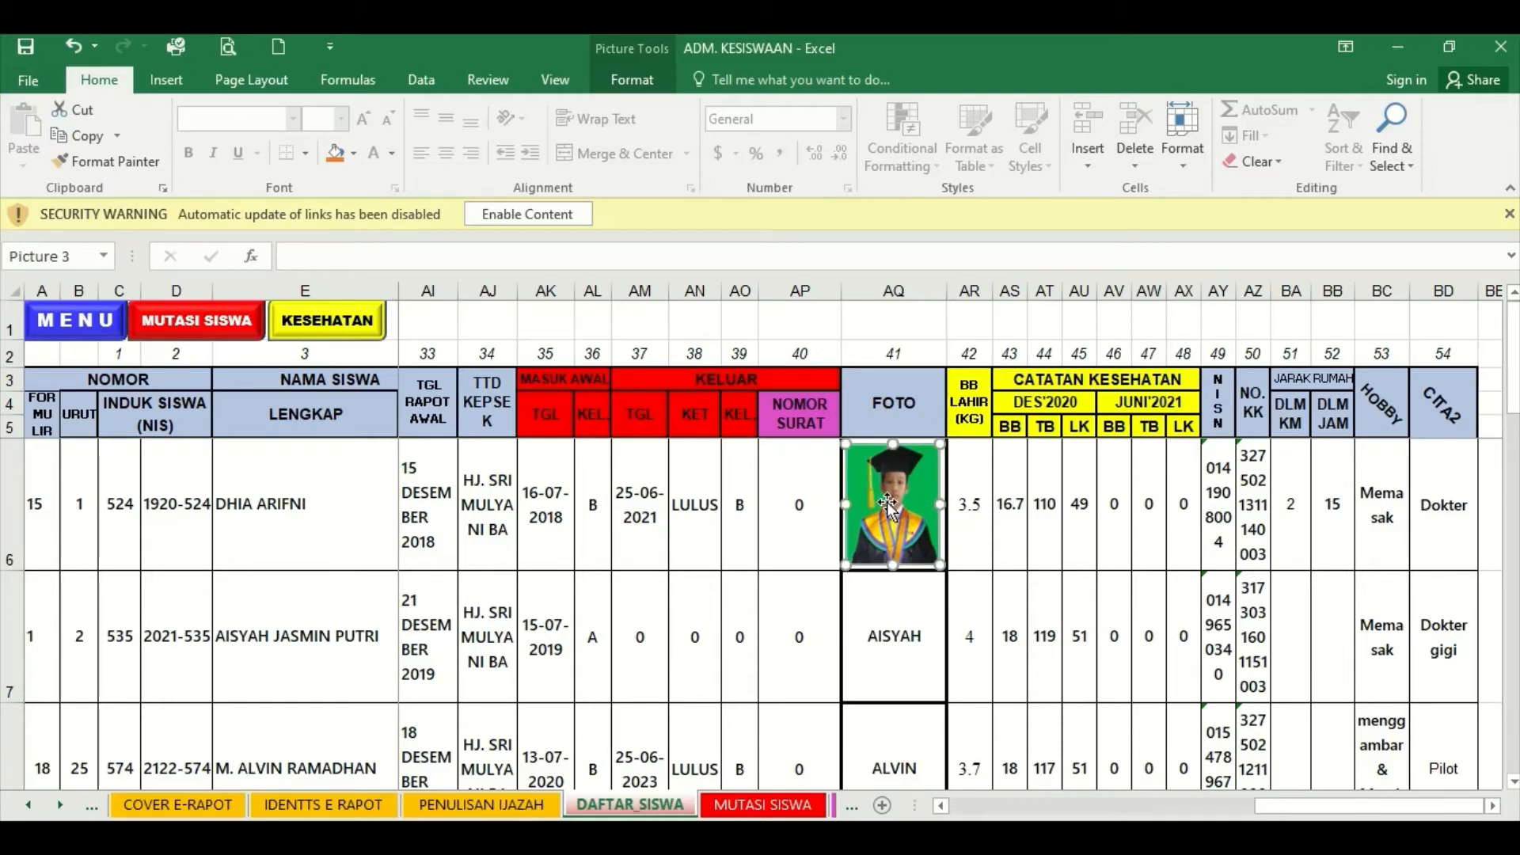
- Browse the Pictures folder for student photos through Excel's insert-picture-from-file dialog, and close it without inserting one
{"action": "left_click", "coordinate": [163, 80]}
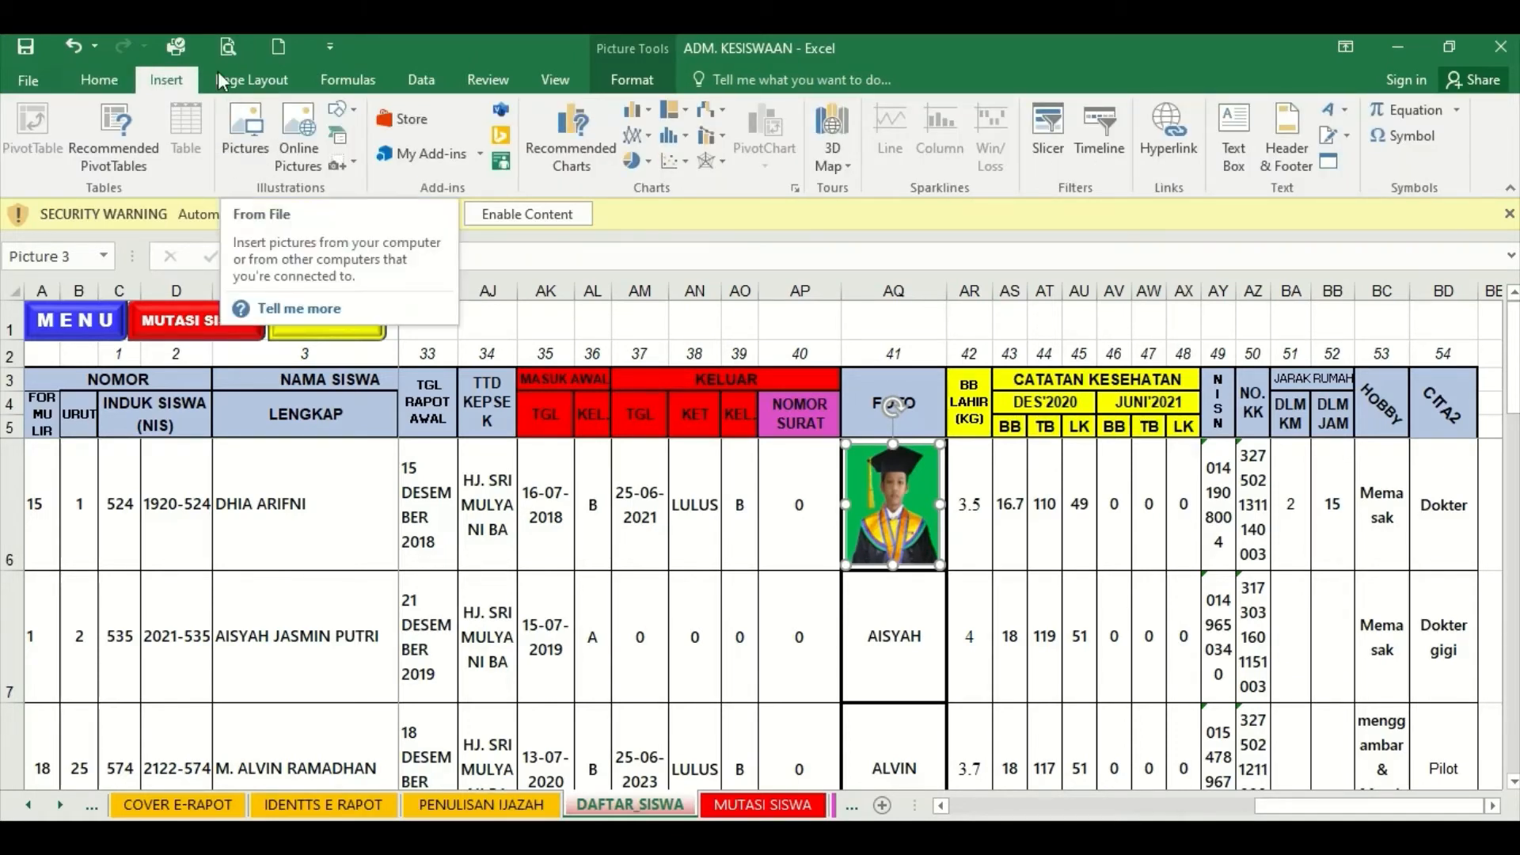
{"action": "left_click", "coordinate": [245, 126]}
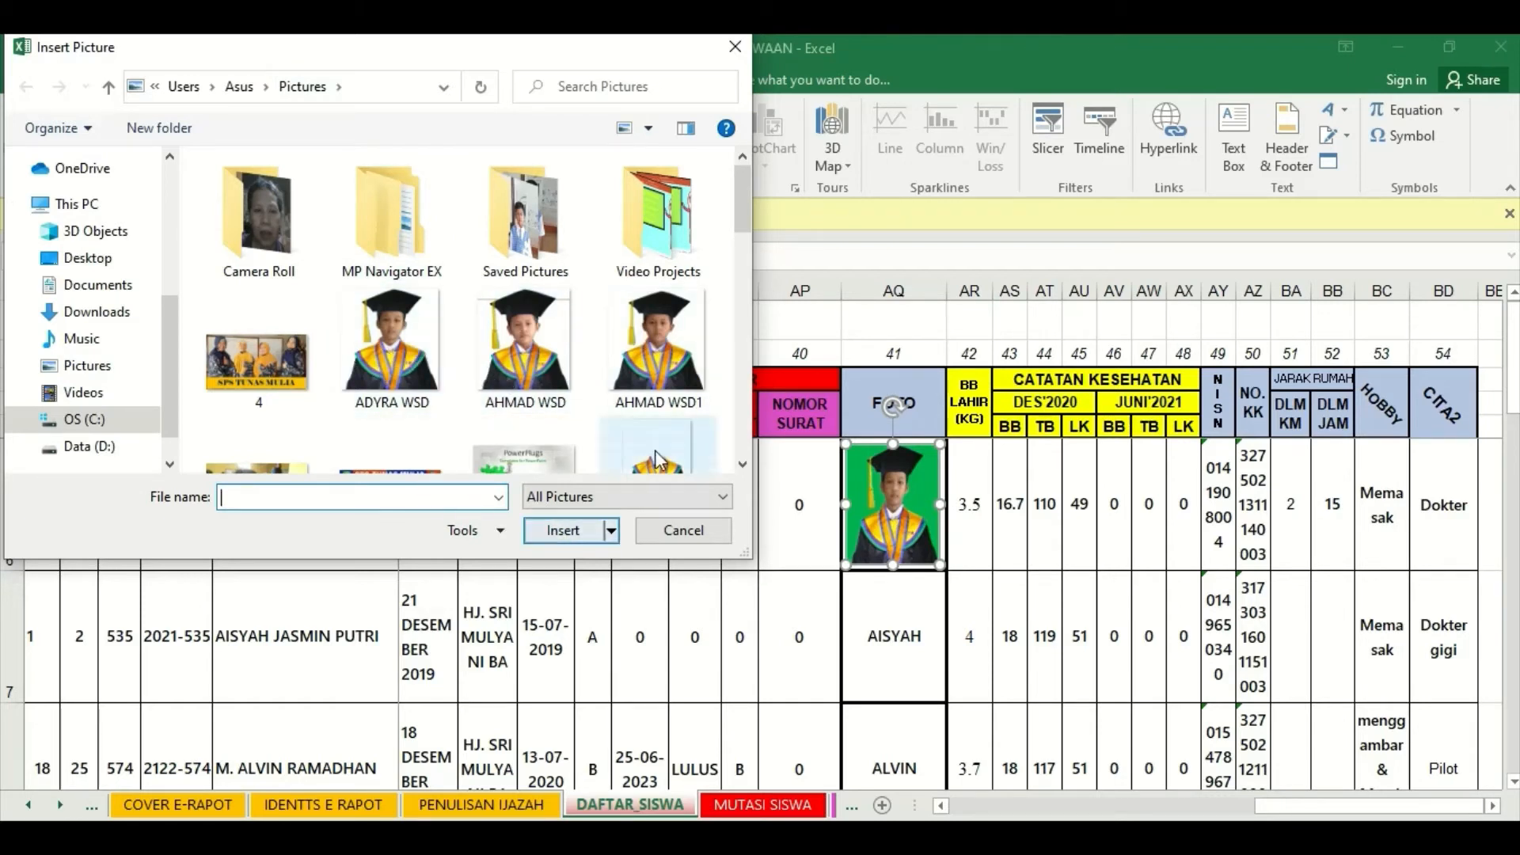
{"action": "left_click", "coordinate": [680, 530]}
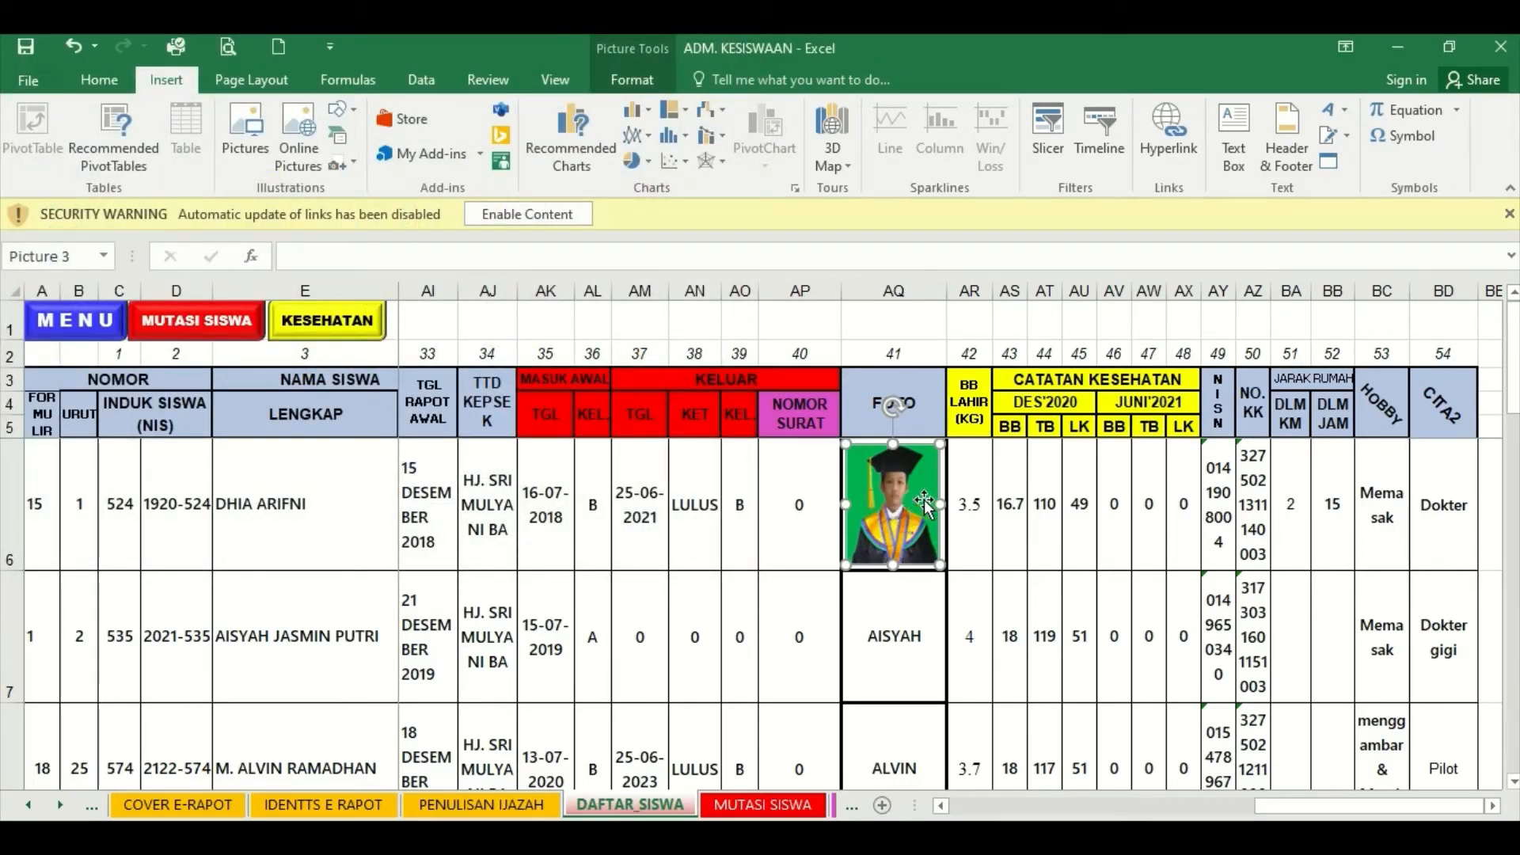
- Inspect the formulas in the first student's CATATAN KESEHATAN cells for DES'2020 and JUNI'2021
{"action": "left_click", "coordinate": [1047, 489]}
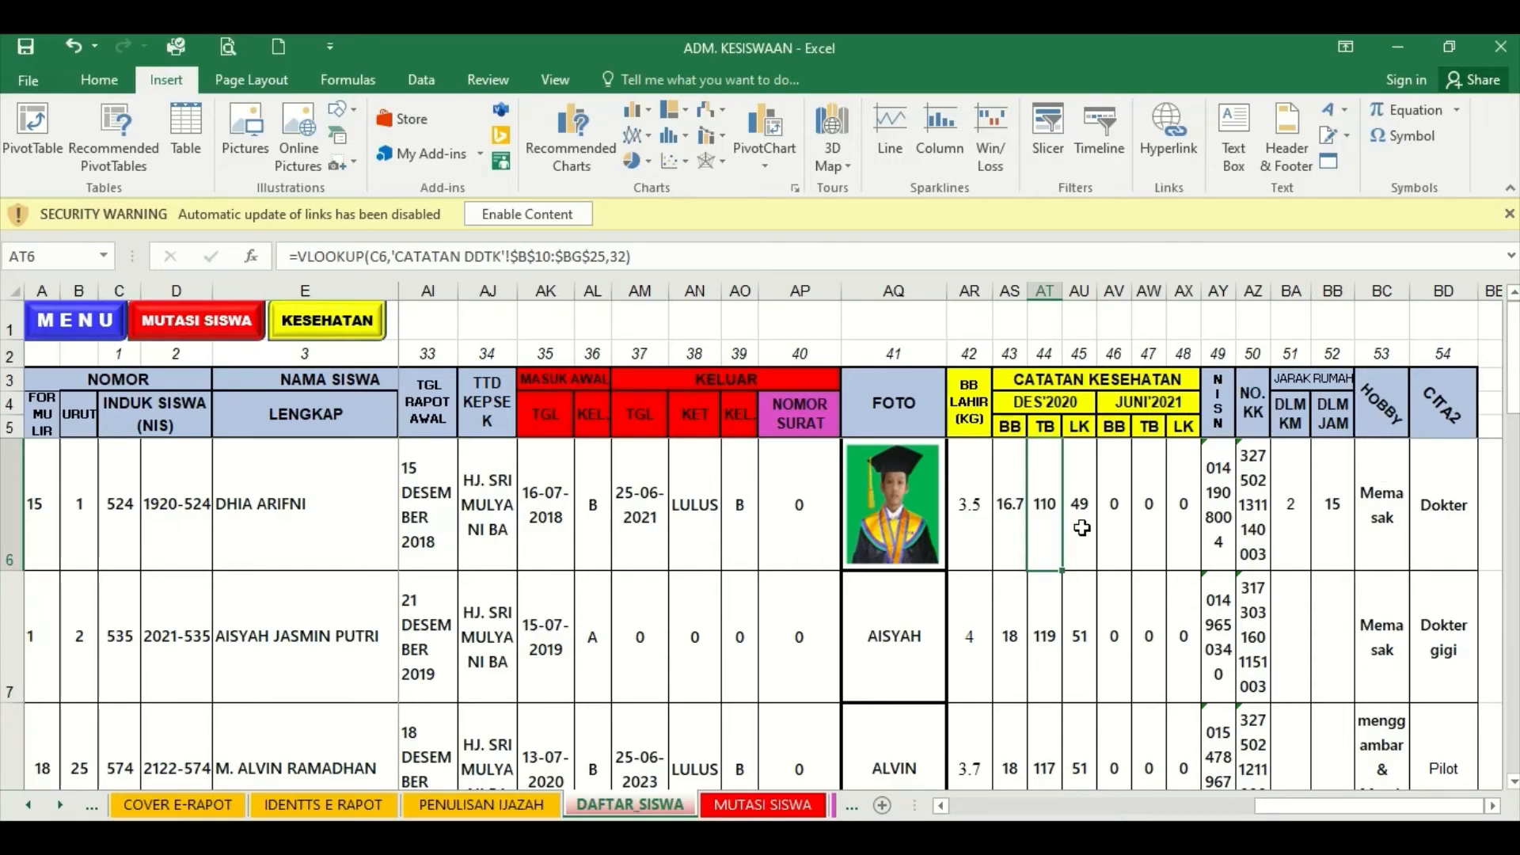
{"action": "left_click", "coordinate": [1130, 516]}
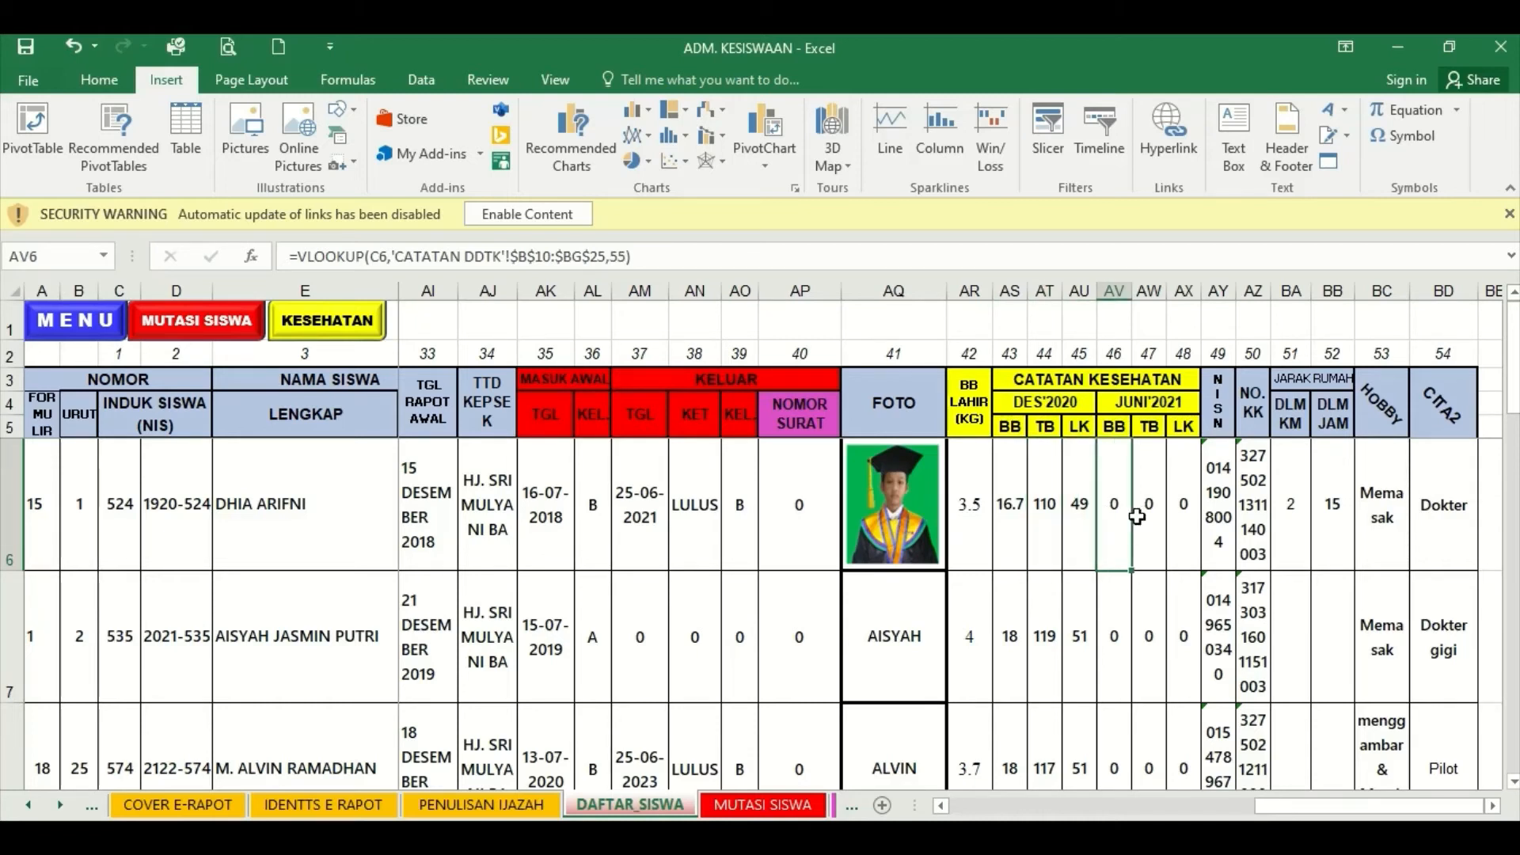
{"action": "left_click", "coordinate": [1162, 511]}
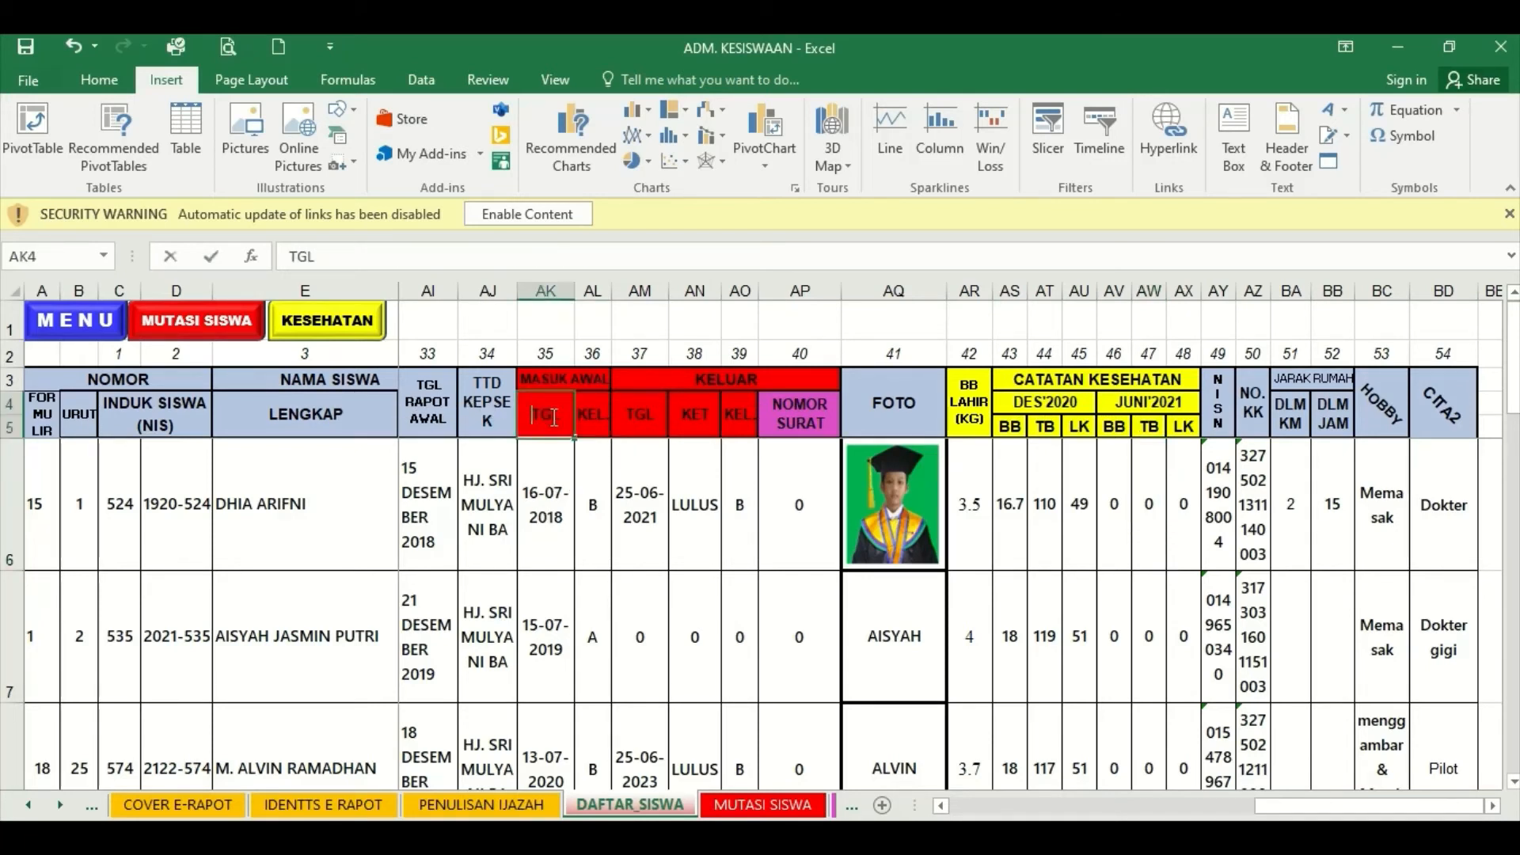
- Inspect the formulas behind the first student's MASUK AWAL, KELUAR, BB LAHIR and NOMOR SURAT cells
{"action": "left_click", "coordinate": [639, 472]}
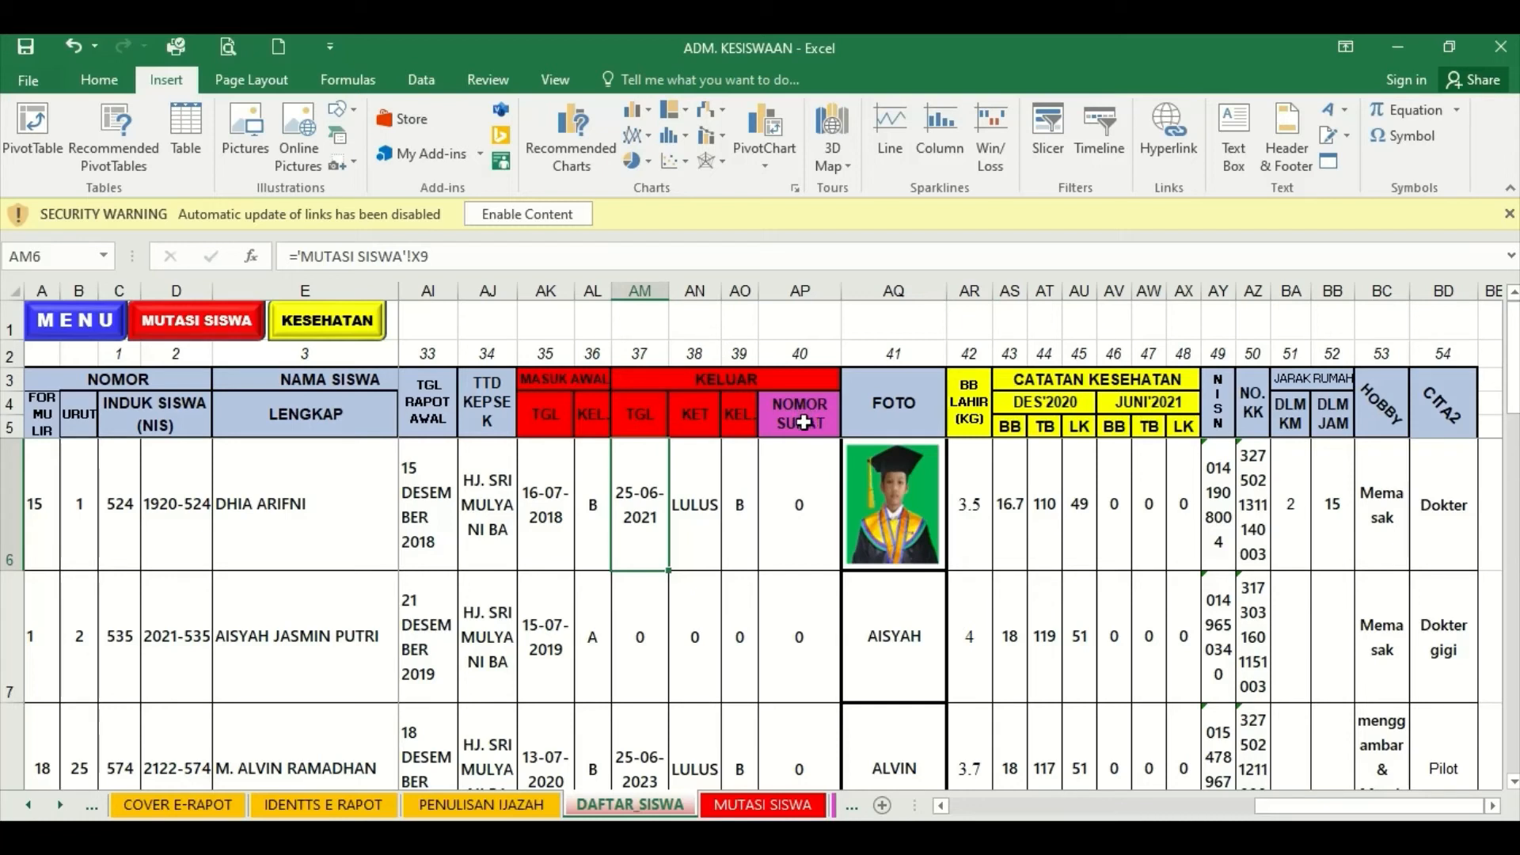
{"action": "left_click", "coordinate": [545, 501]}
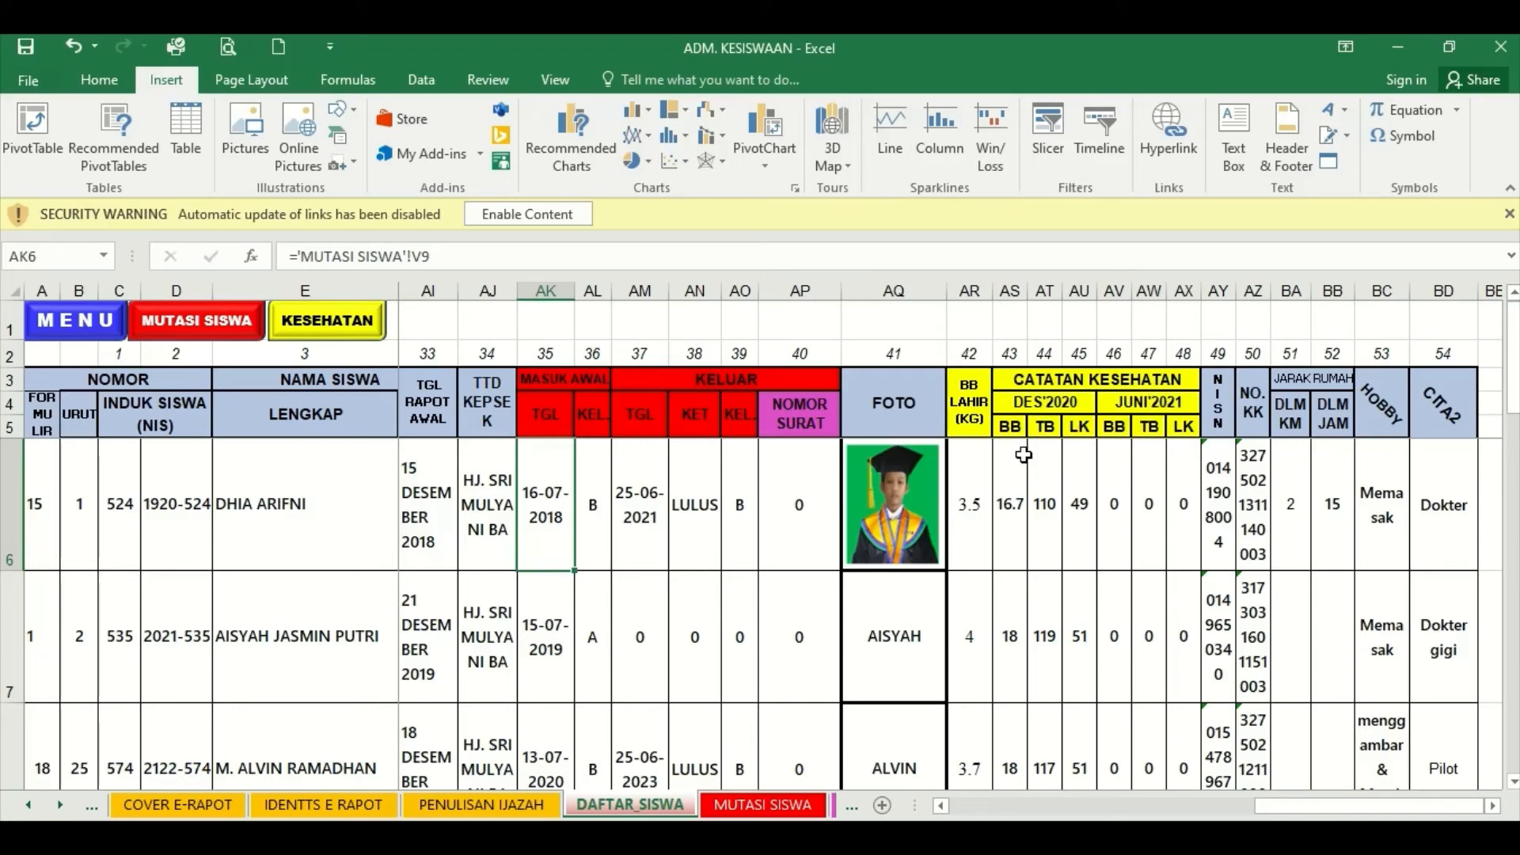
{"action": "left_click", "coordinate": [971, 511]}
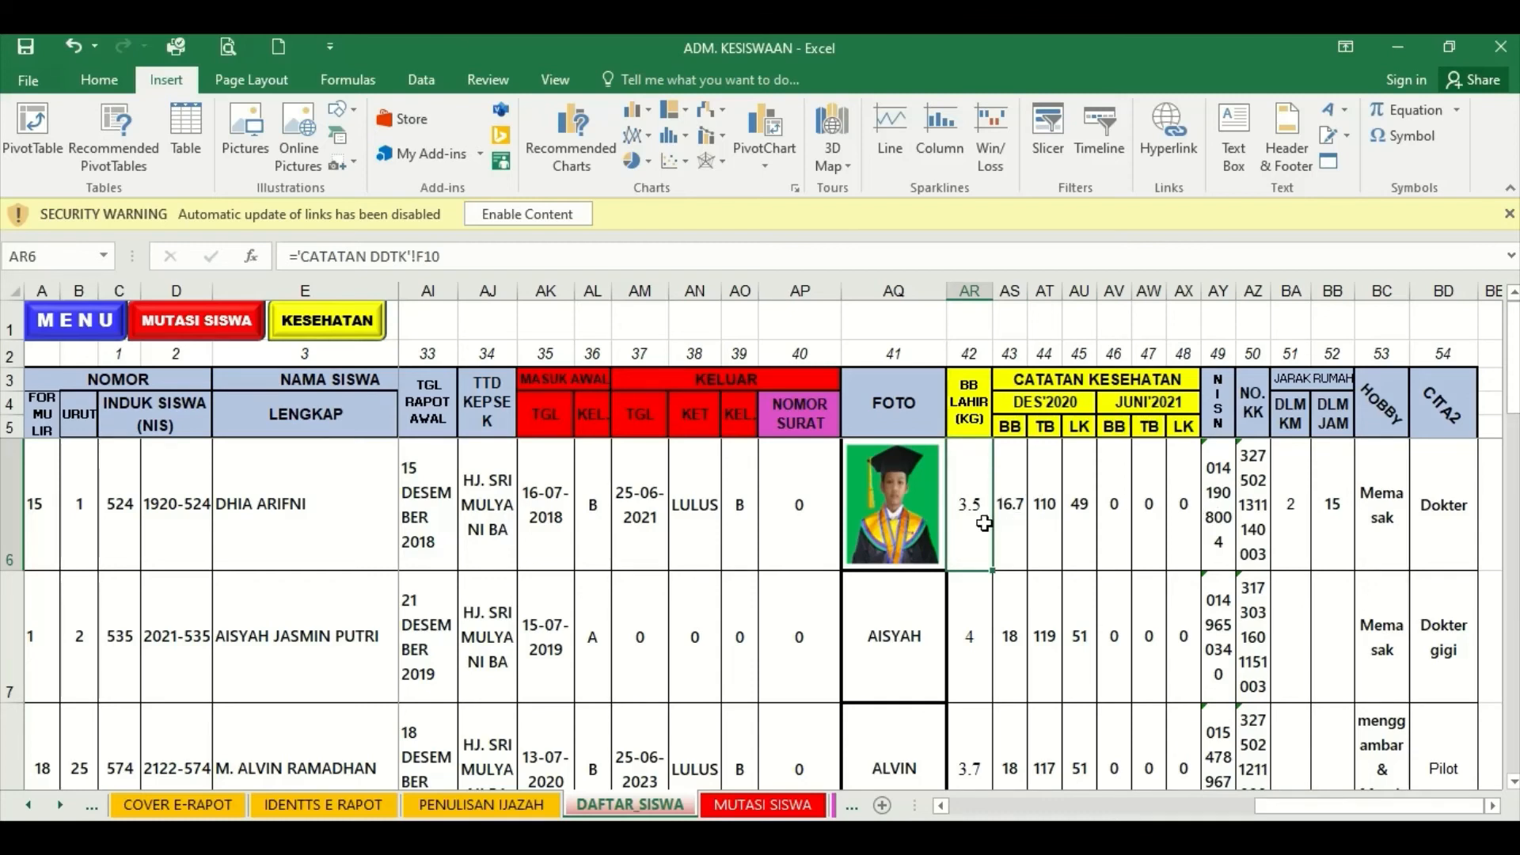
{"action": "left_click", "coordinate": [700, 520]}
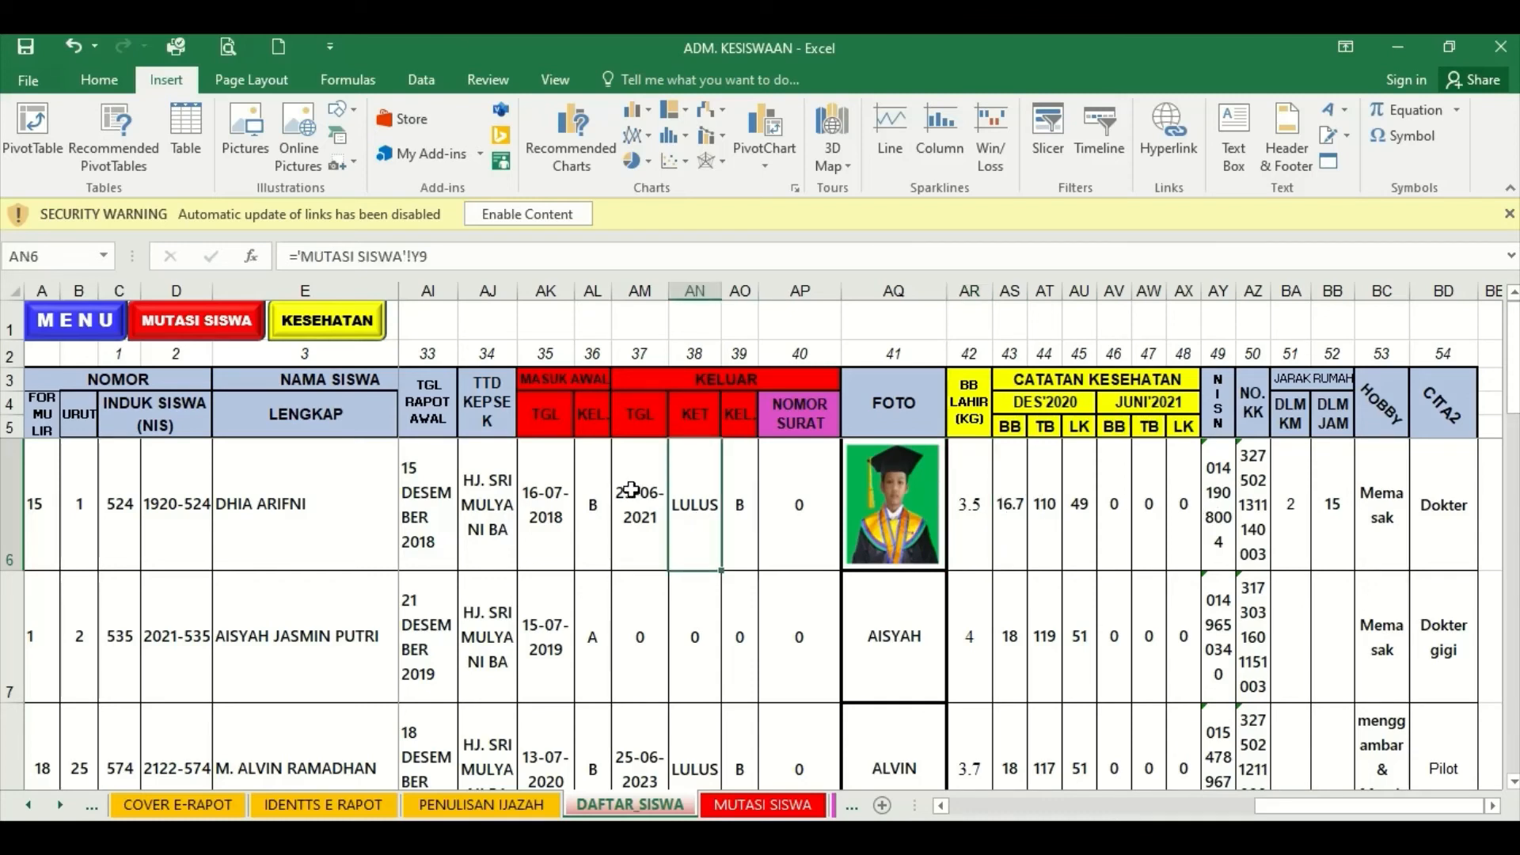
{"action": "left_click", "coordinate": [794, 426]}
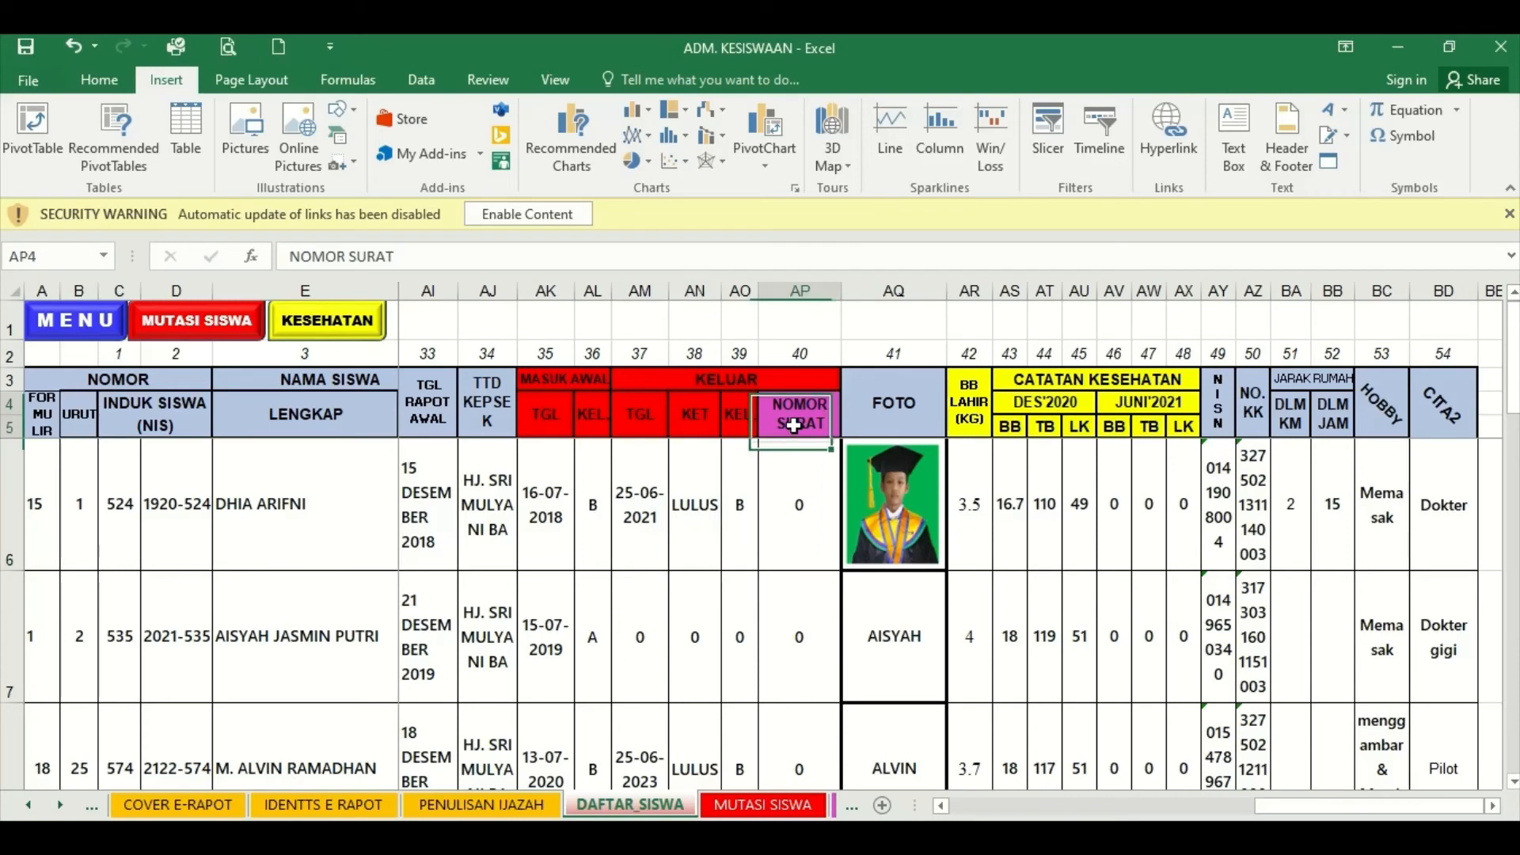
{"action": "left_click", "coordinate": [798, 505]}
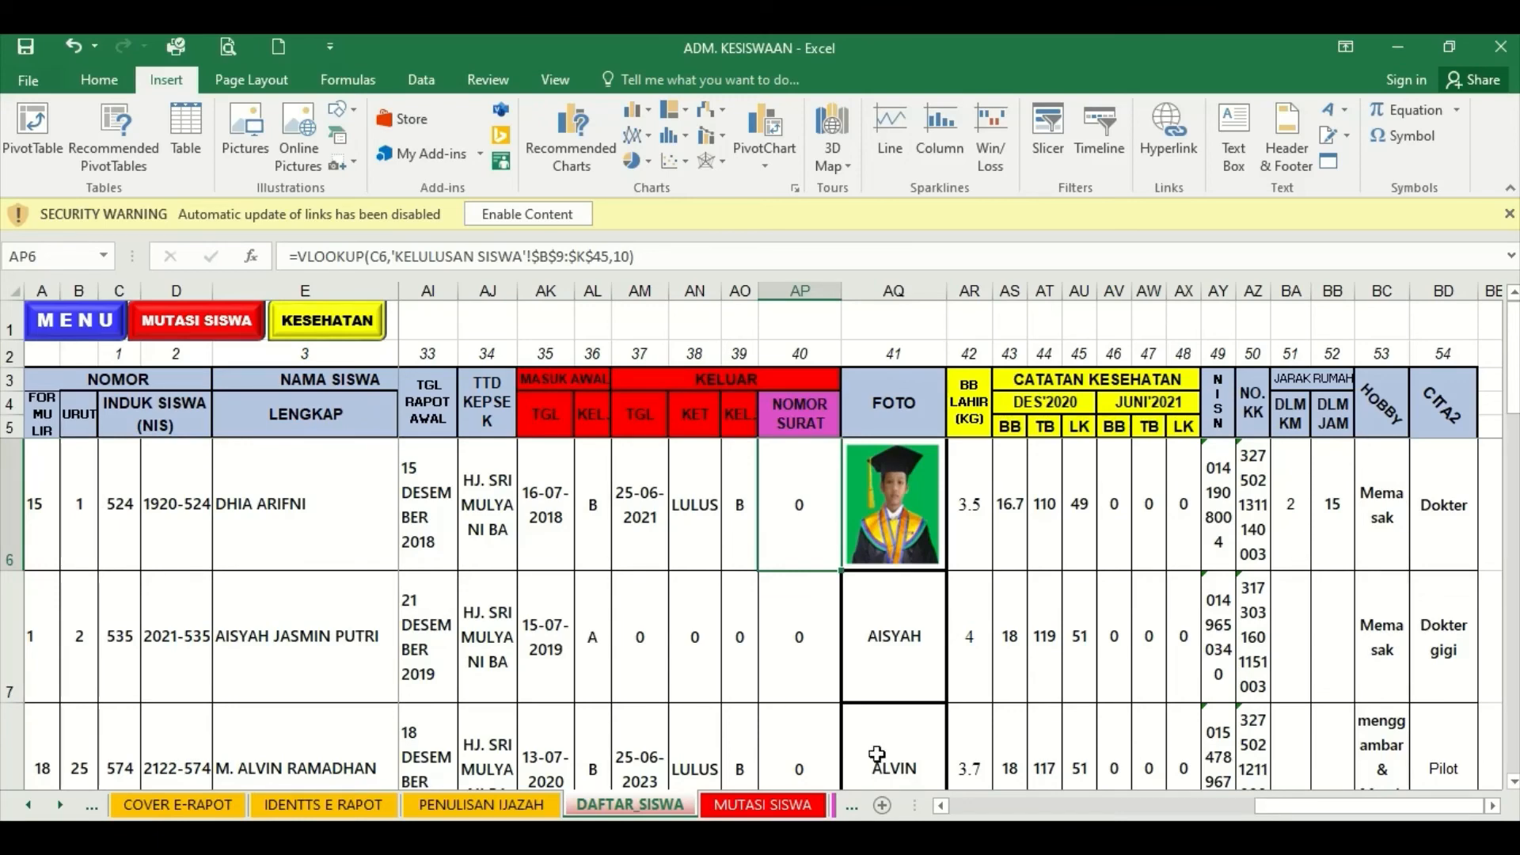
- Return to the first columns and check the number format of NIK cells G6 and G10
{"action": "left_click", "coordinate": [941, 806]}
{"action": "left_click_drag", "start_coordinate": [940, 805], "coordinate": [940, 802]}
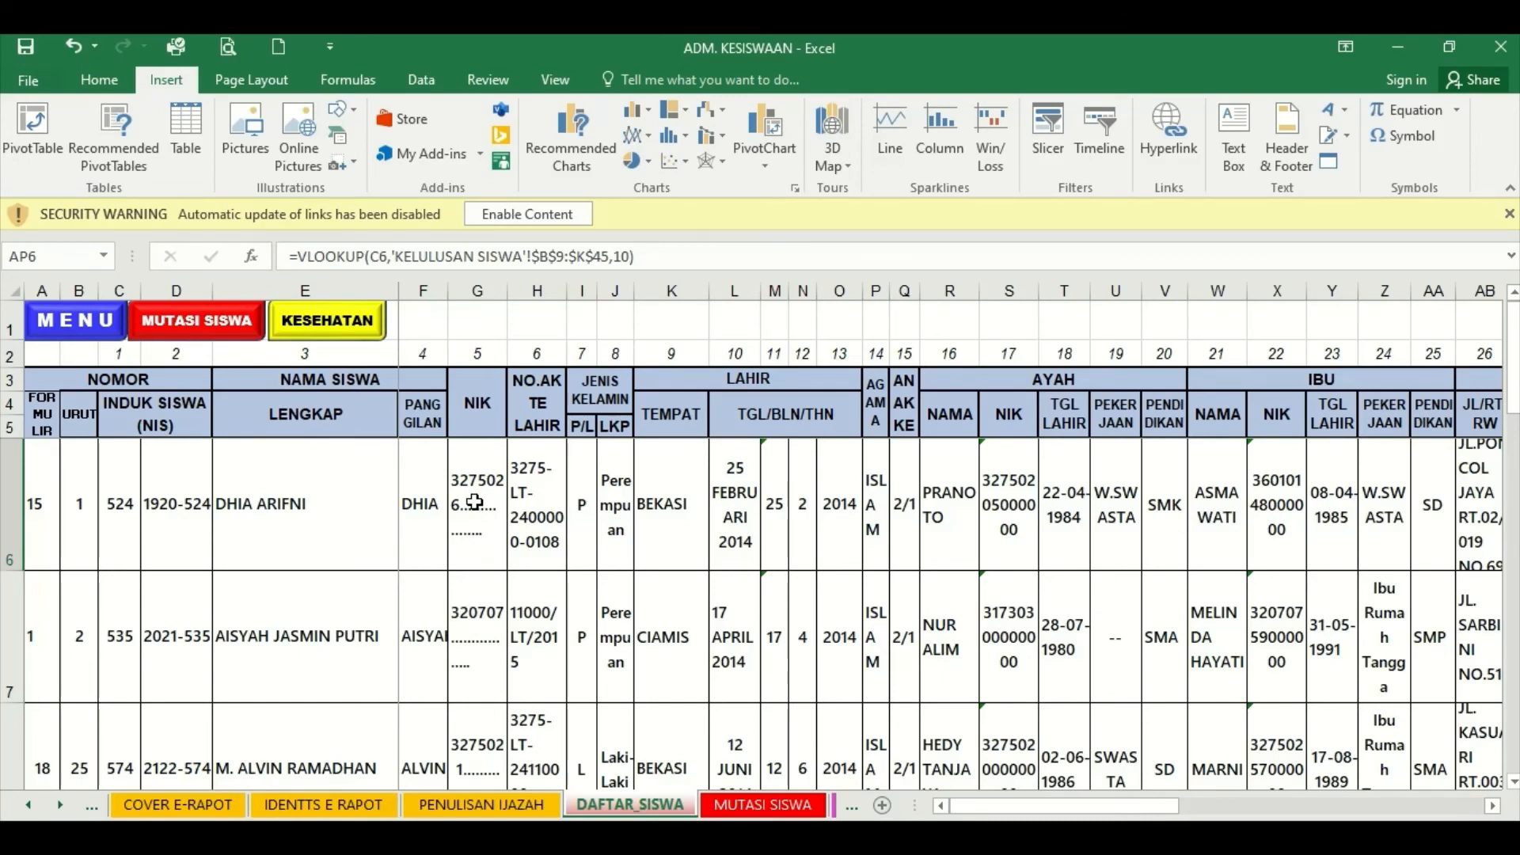
{"action": "scroll", "coordinate": [475, 507], "scroll_direction": "down", "scroll_amount": 2}
{"action": "scroll", "coordinate": [479, 530], "scroll_direction": "up", "scroll_amount": 1}
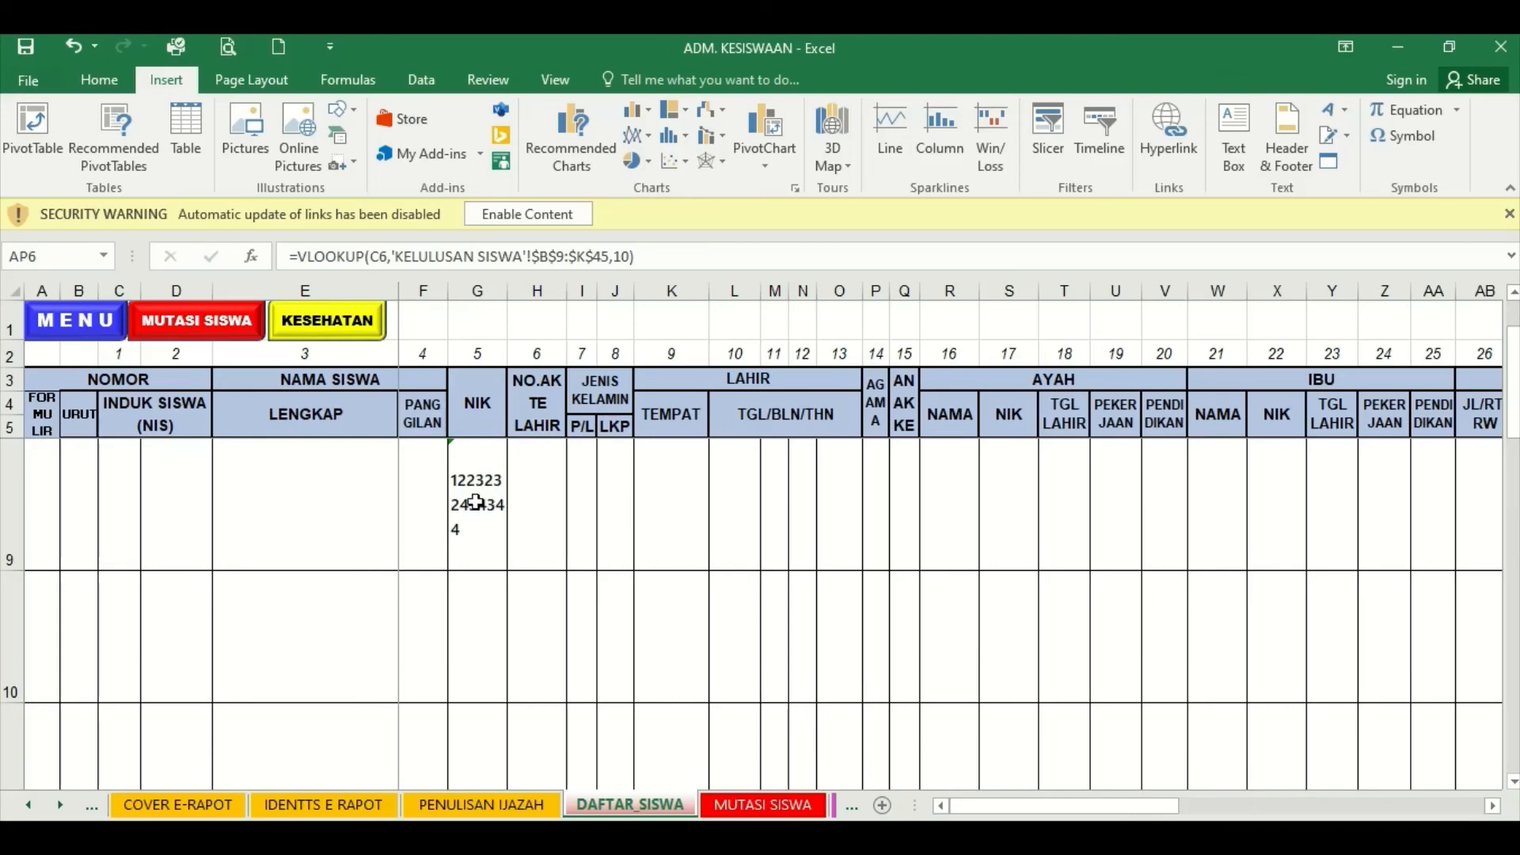
{"action": "scroll", "coordinate": [475, 502], "scroll_direction": "up", "scroll_amount": 1}
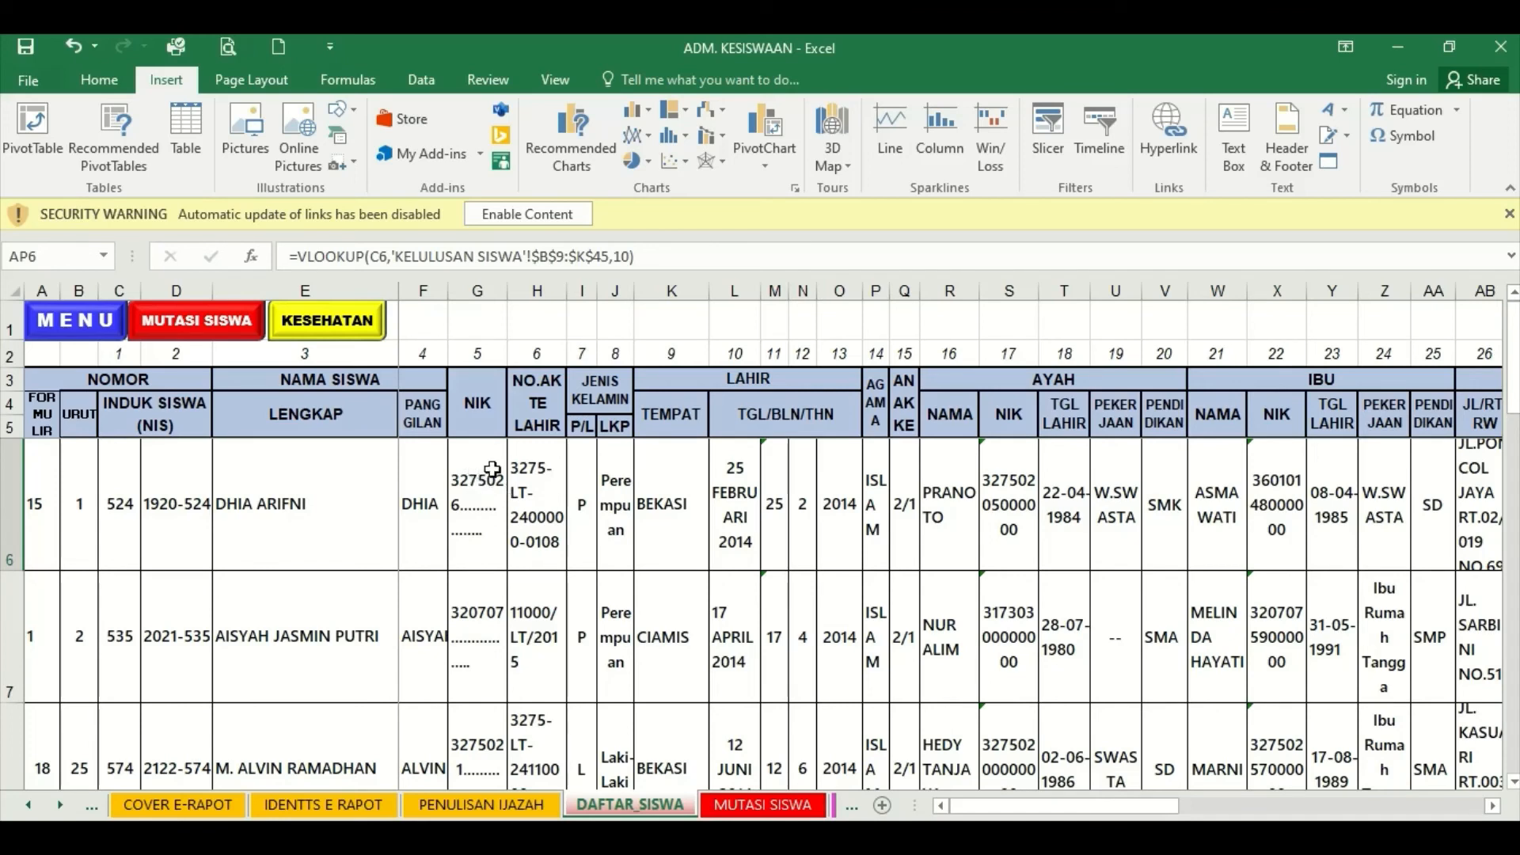
{"action": "left_click", "coordinate": [87, 79]}
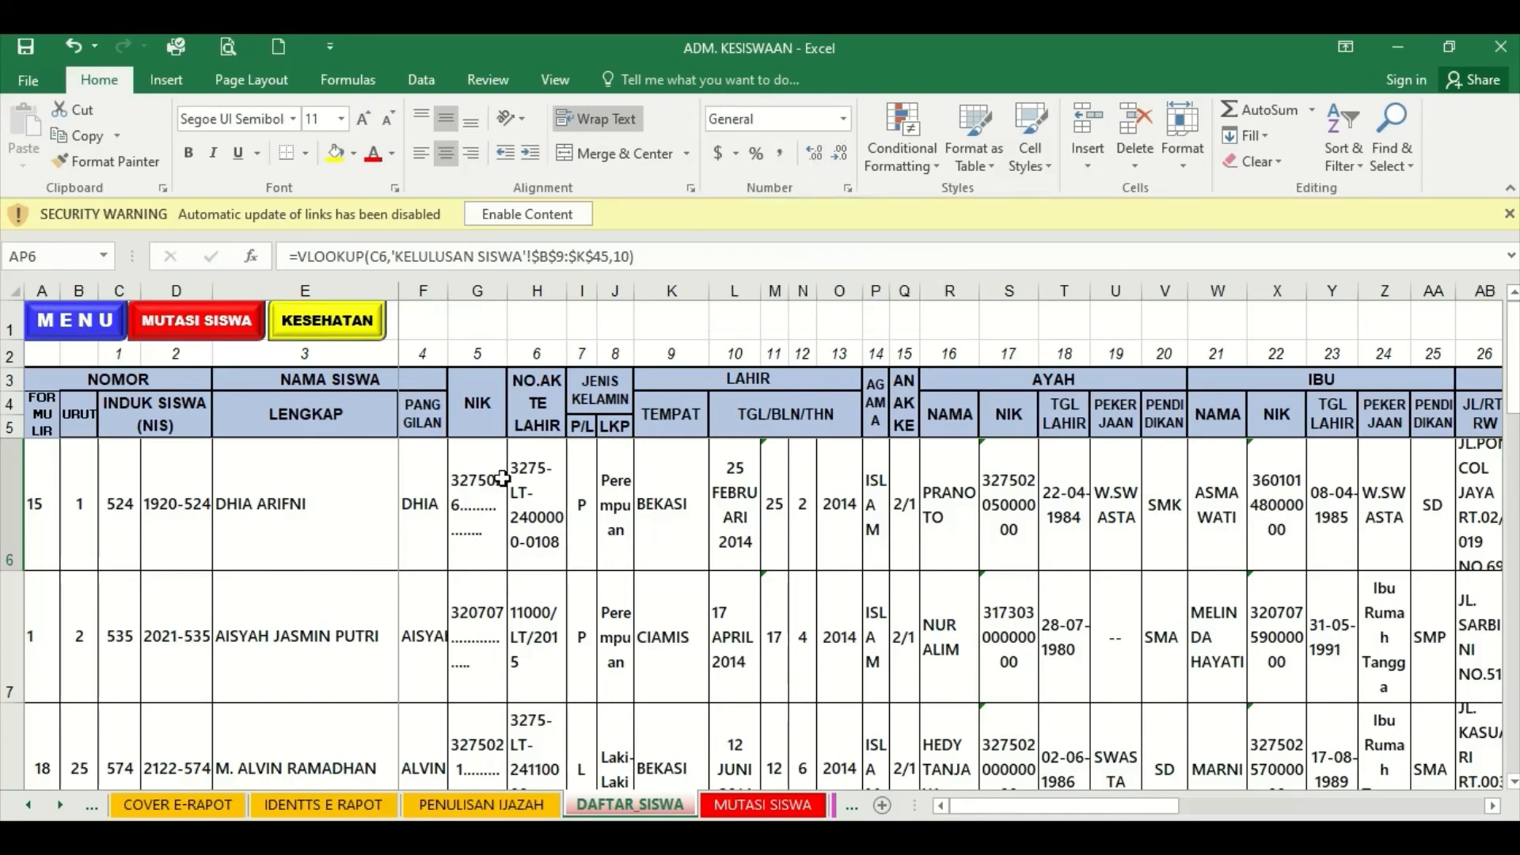
{"action": "left_click", "coordinate": [473, 504]}
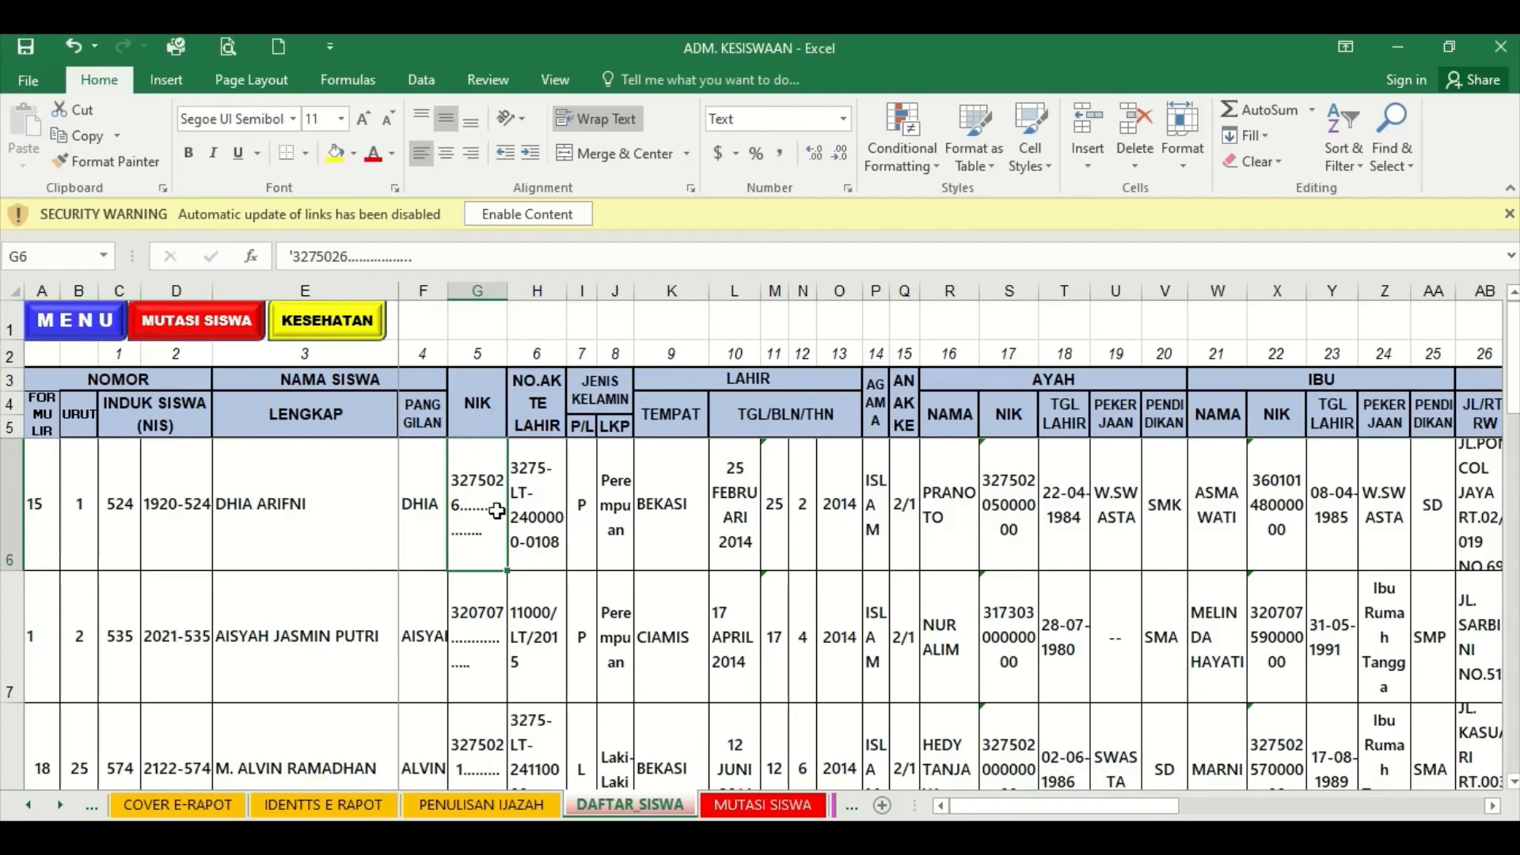
{"action": "scroll", "coordinate": [496, 511], "scroll_direction": "down", "scroll_amount": 2}
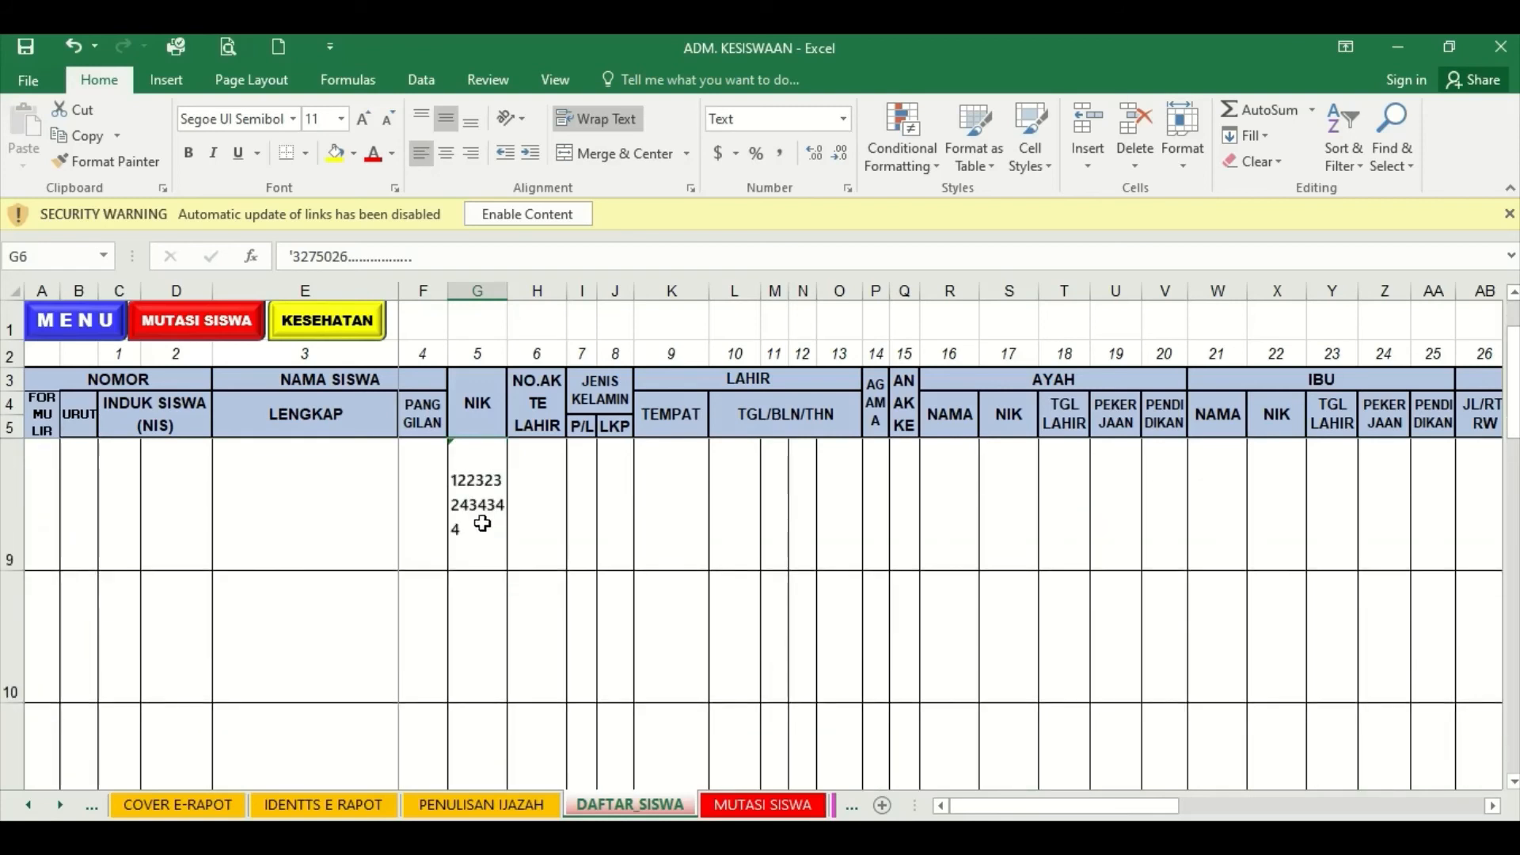
{"action": "left_click", "coordinate": [483, 619]}
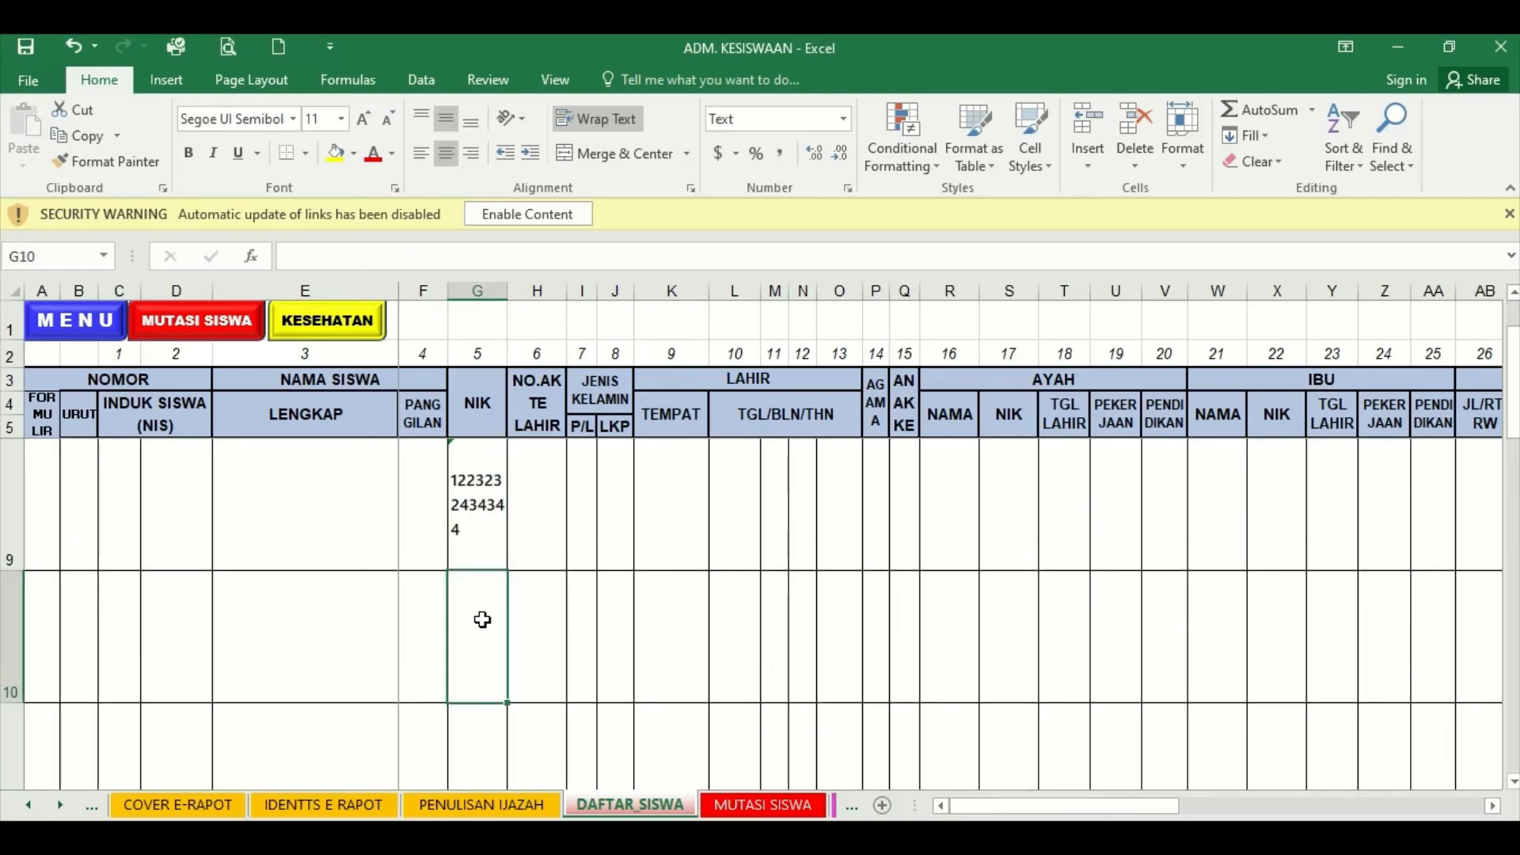
- Enter a long sample number in the General-formatted NO.AKTE LAHIR cell H10, and clear the cell again
{"action": "left_click", "coordinate": [540, 511]}
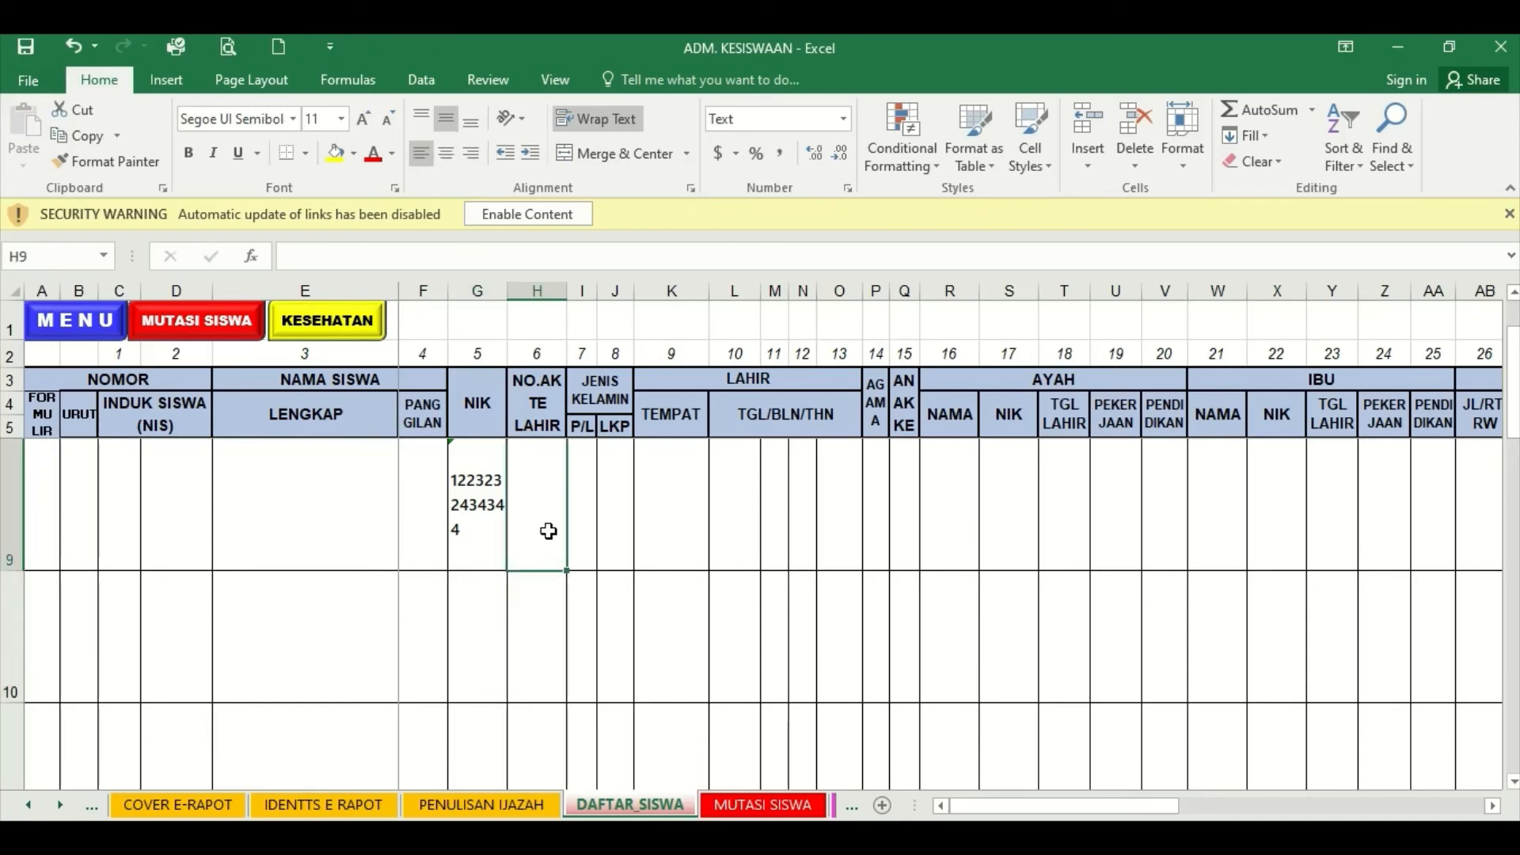
{"action": "left_click", "coordinate": [541, 617]}
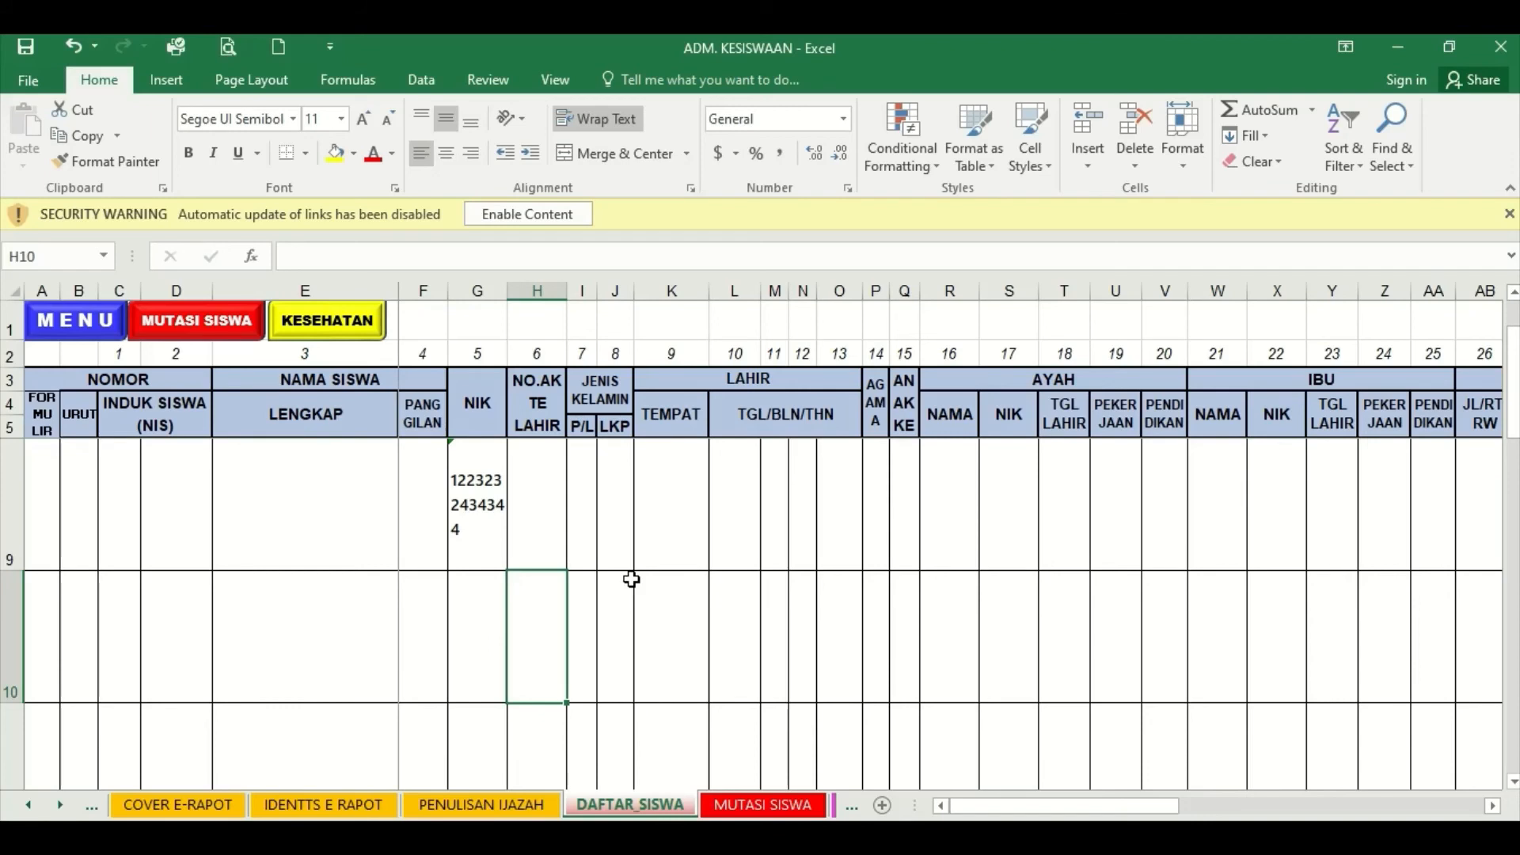
{"action": "type", "text": "122323343434"}
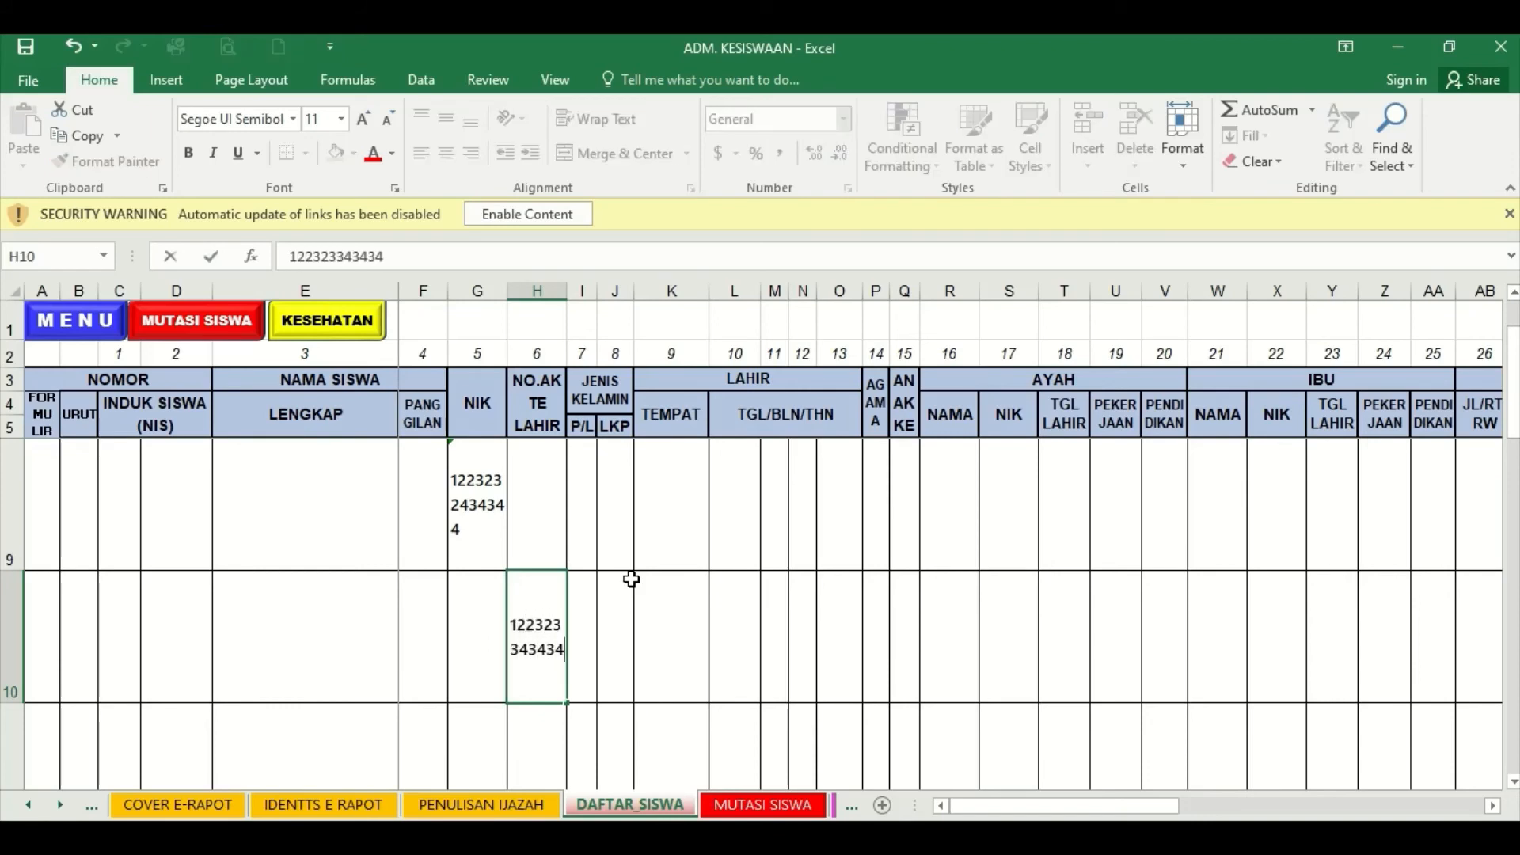
{"action": "left_click", "coordinate": [589, 661]}
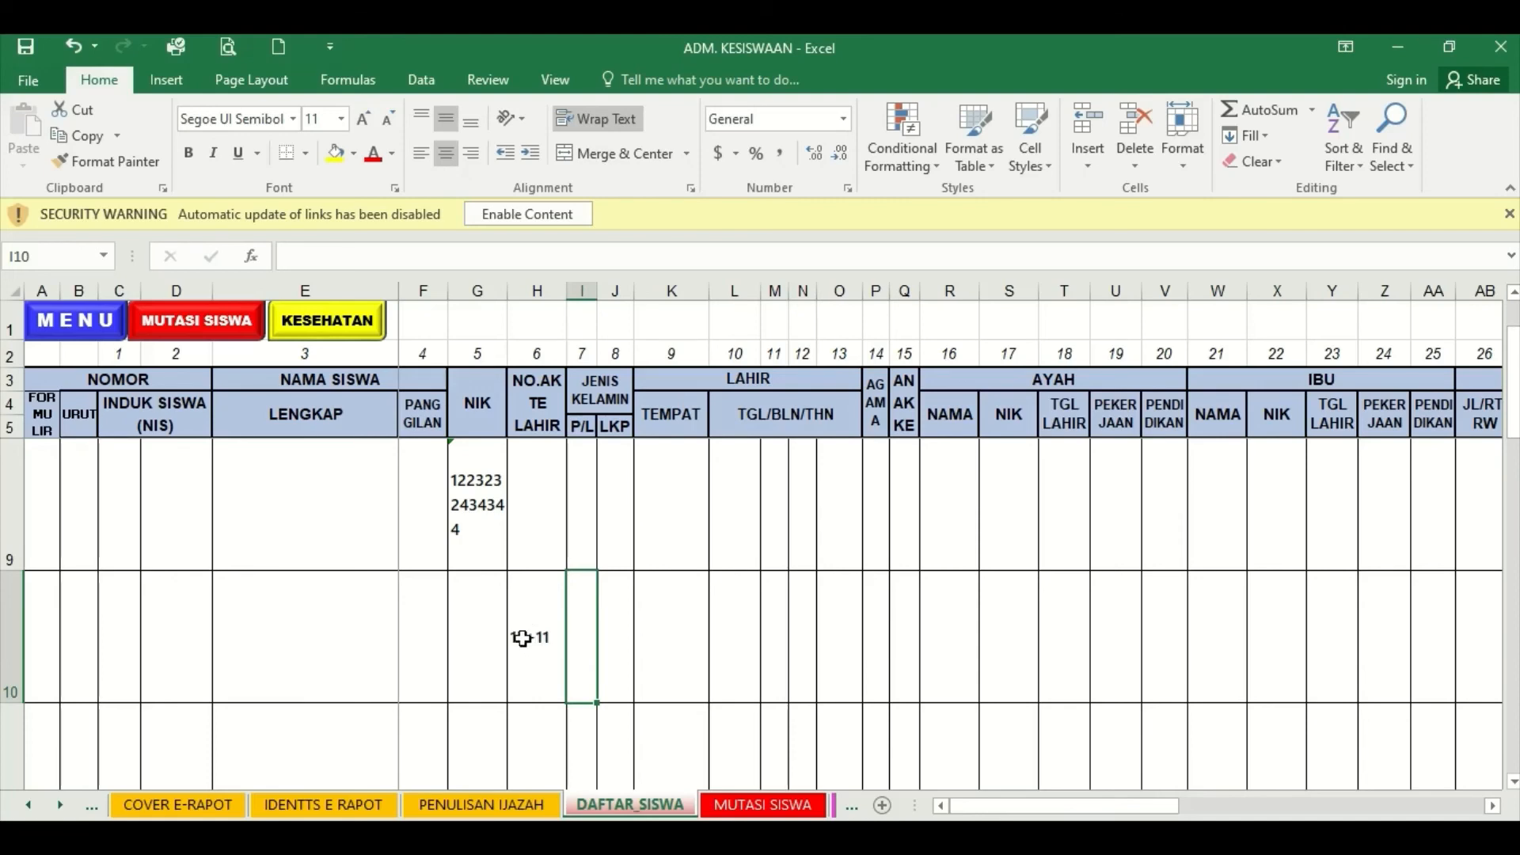
{"action": "left_click", "coordinate": [522, 639]}
{"action": "key", "text": "Delete"}
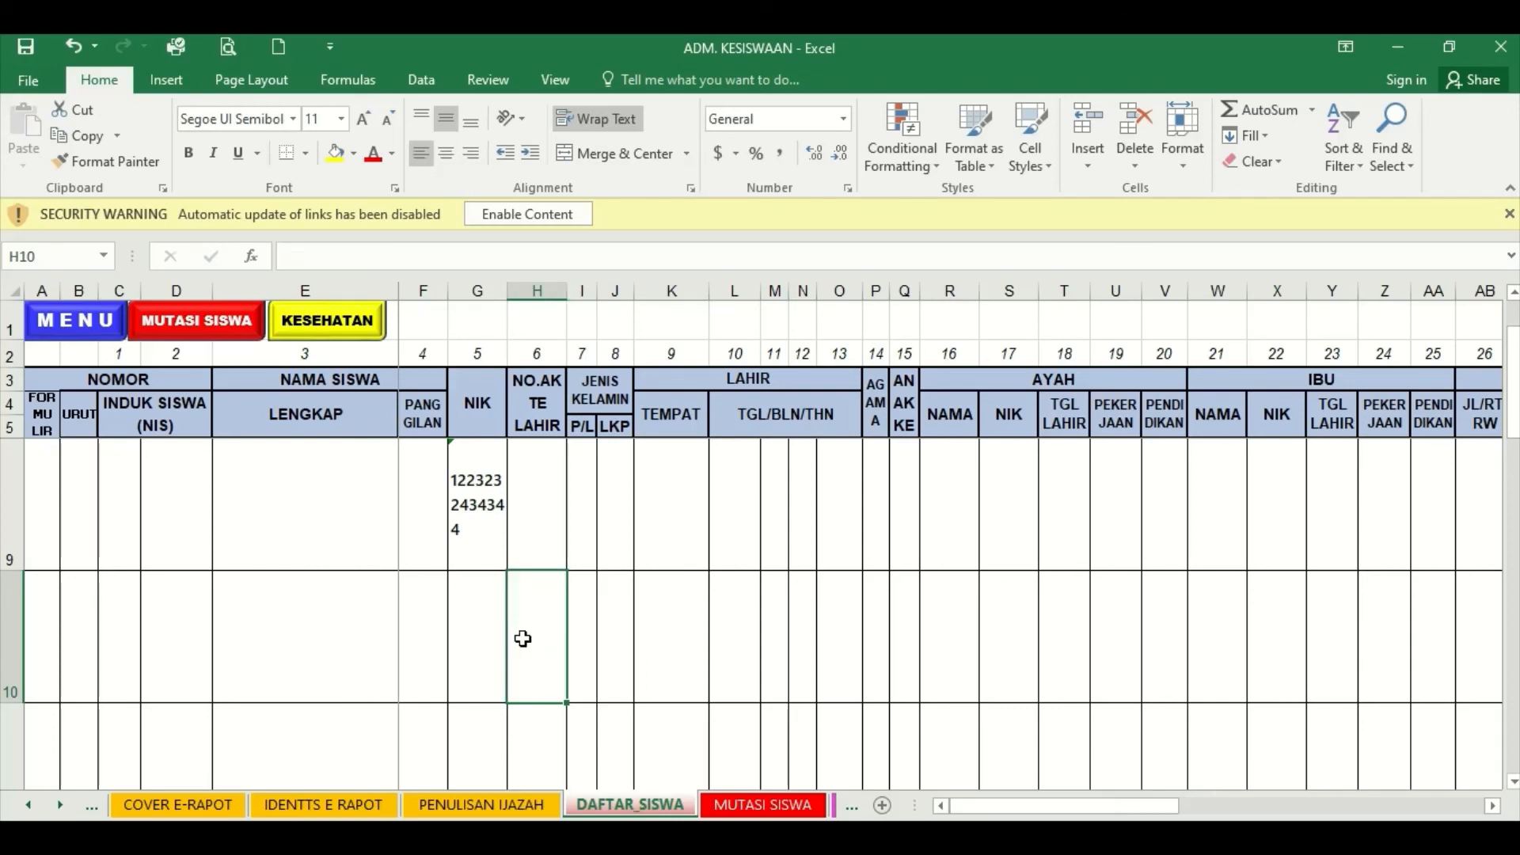
- Format NIK cell G10 as Text and enter a sample identity number in it
{"action": "left_click", "coordinate": [474, 627]}
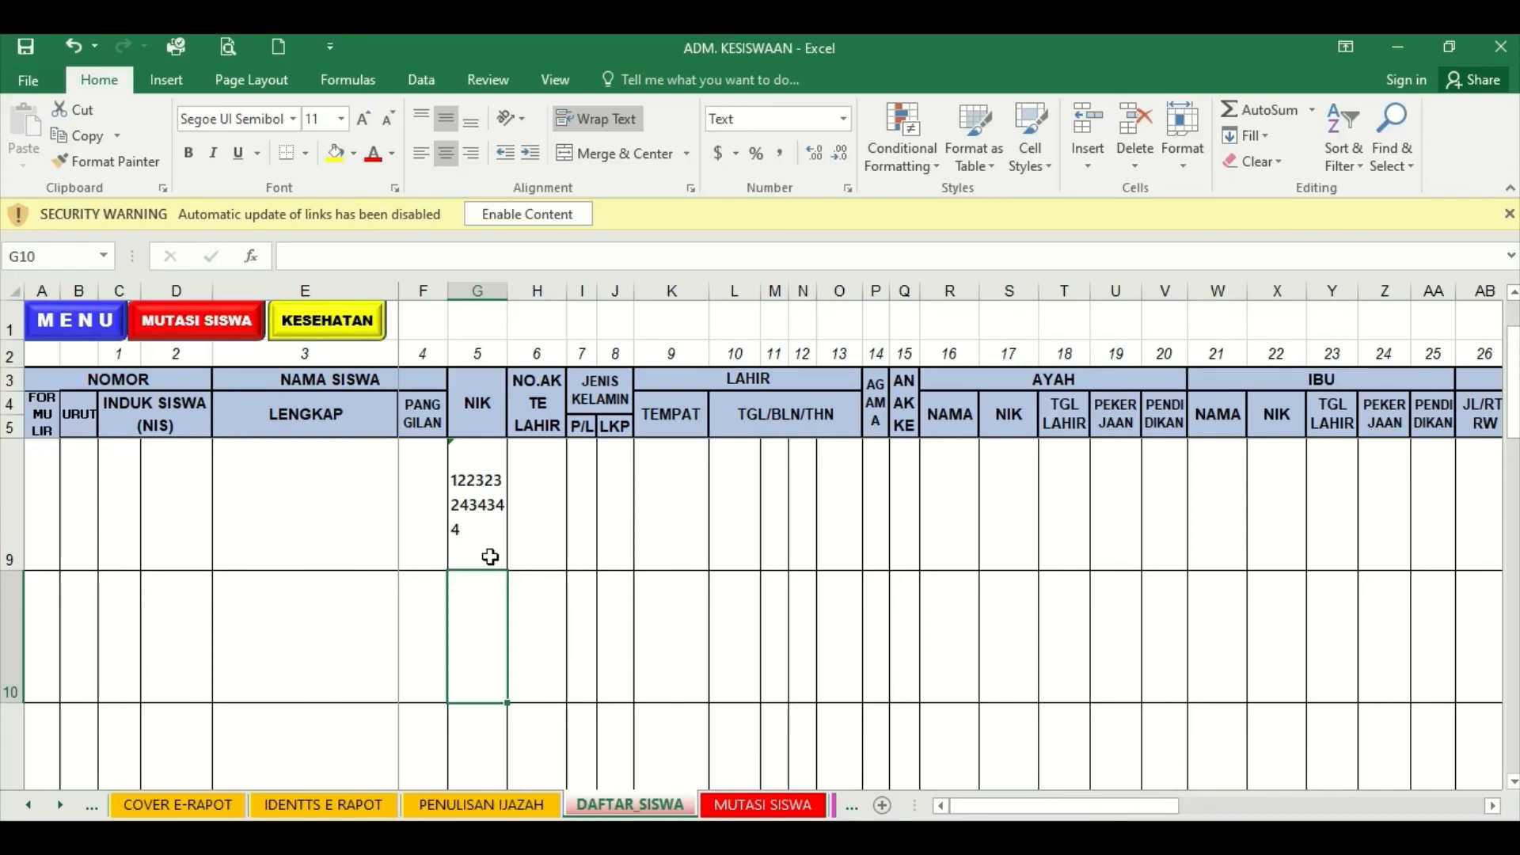
{"action": "left_click", "coordinate": [842, 120]}
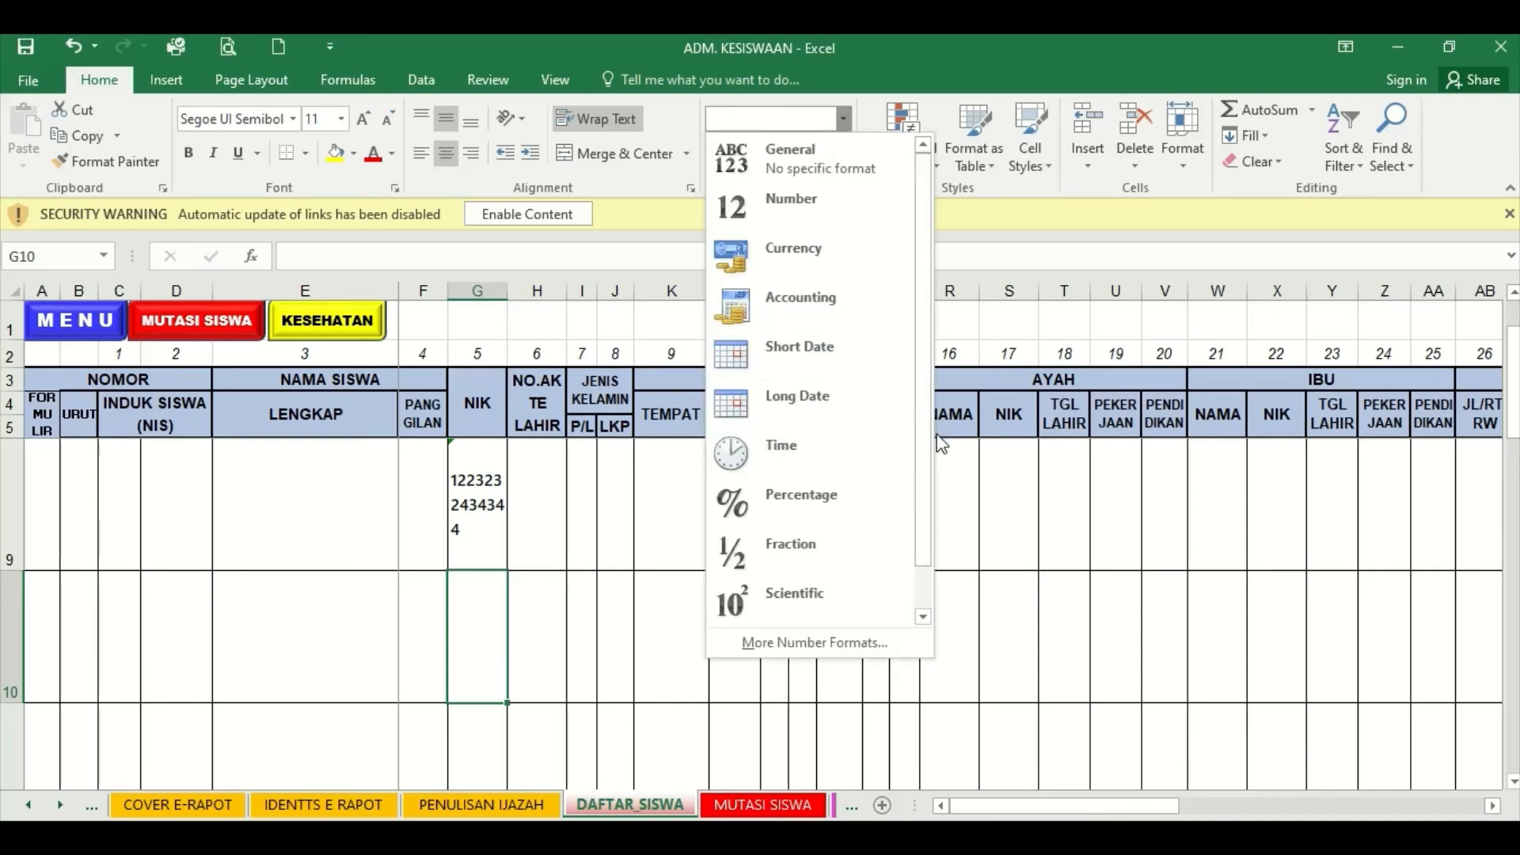
{"action": "left_click_drag", "start_coordinate": [928, 453], "coordinate": [926, 534]}
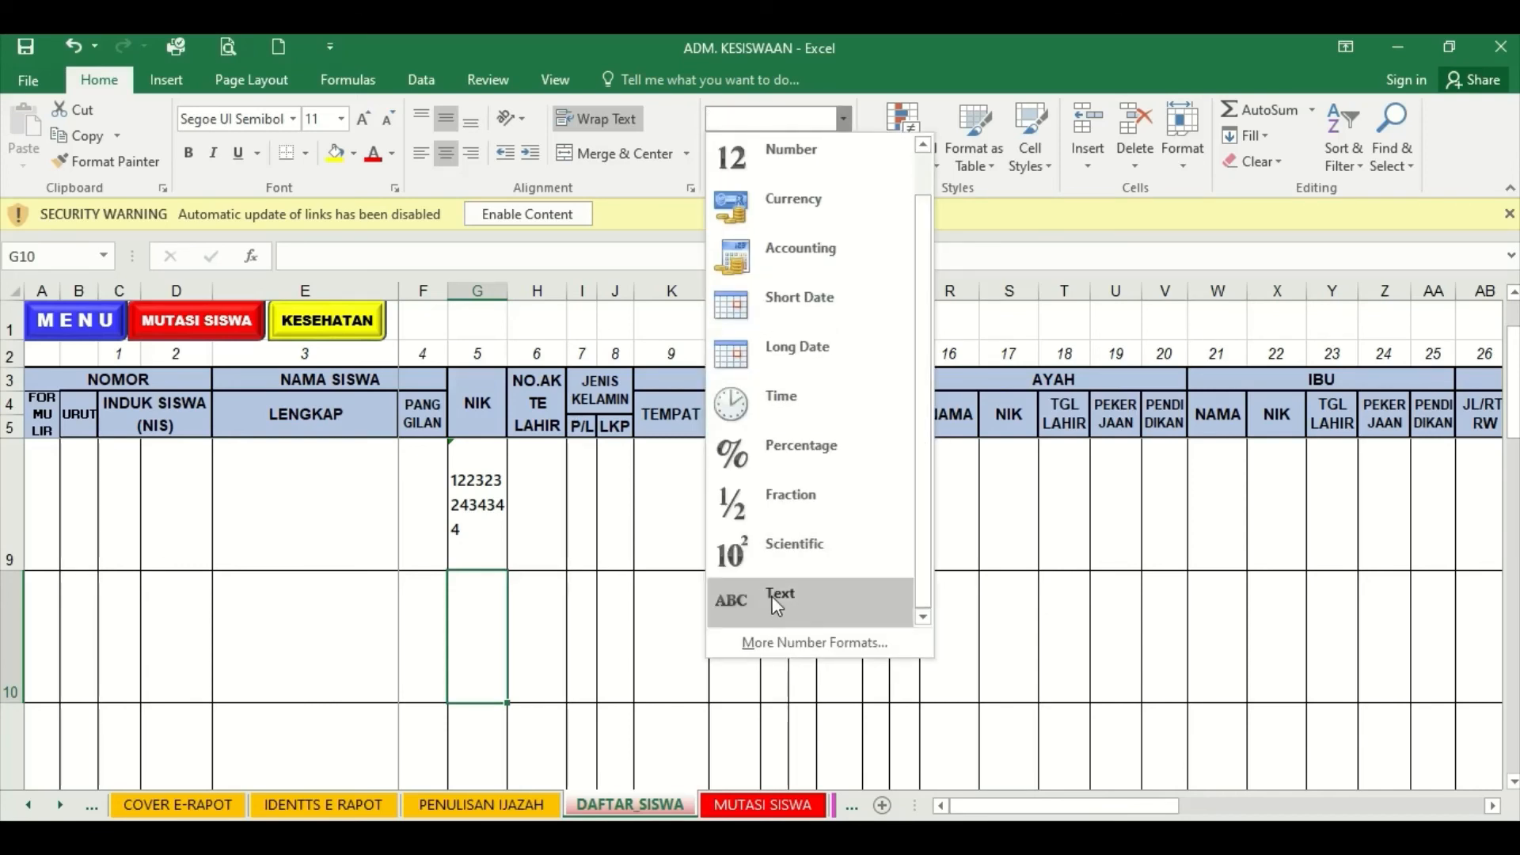
{"action": "left_click", "coordinate": [558, 627]}
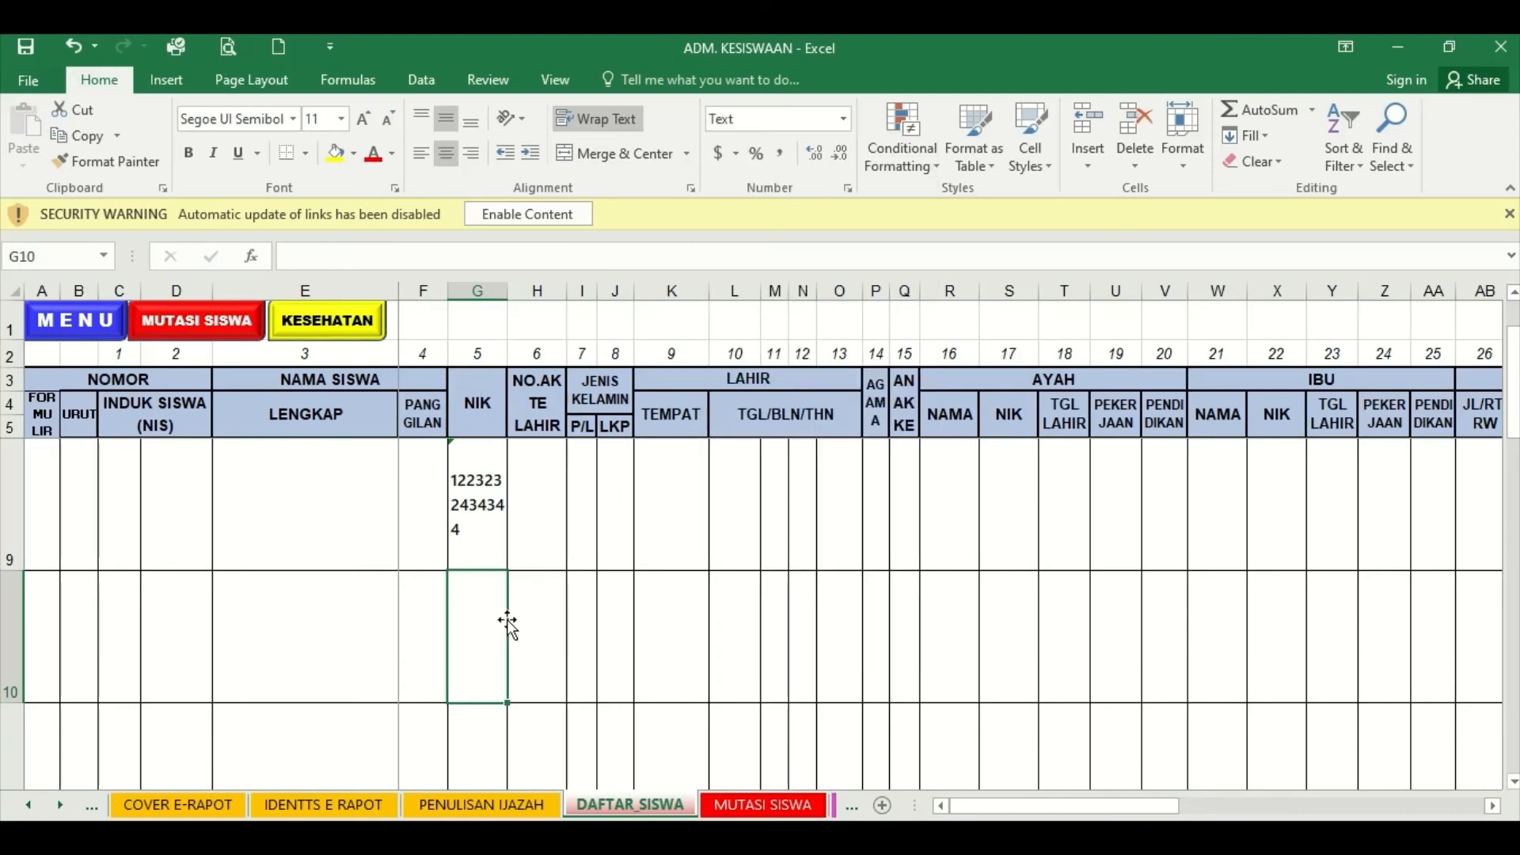
{"action": "type", "text": "1122134343"}
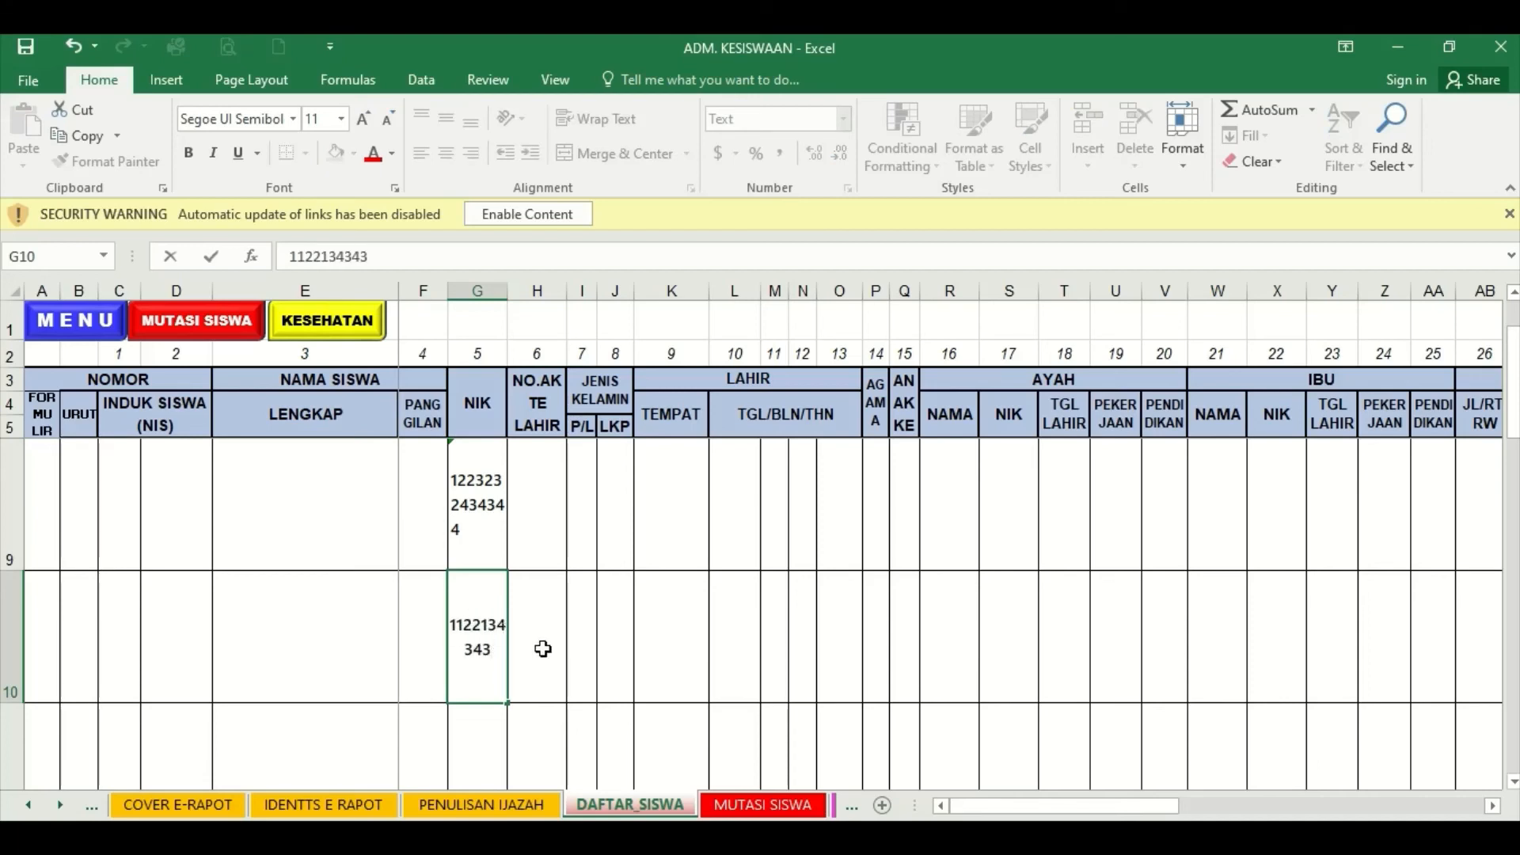
{"action": "key", "text": "Tab"}
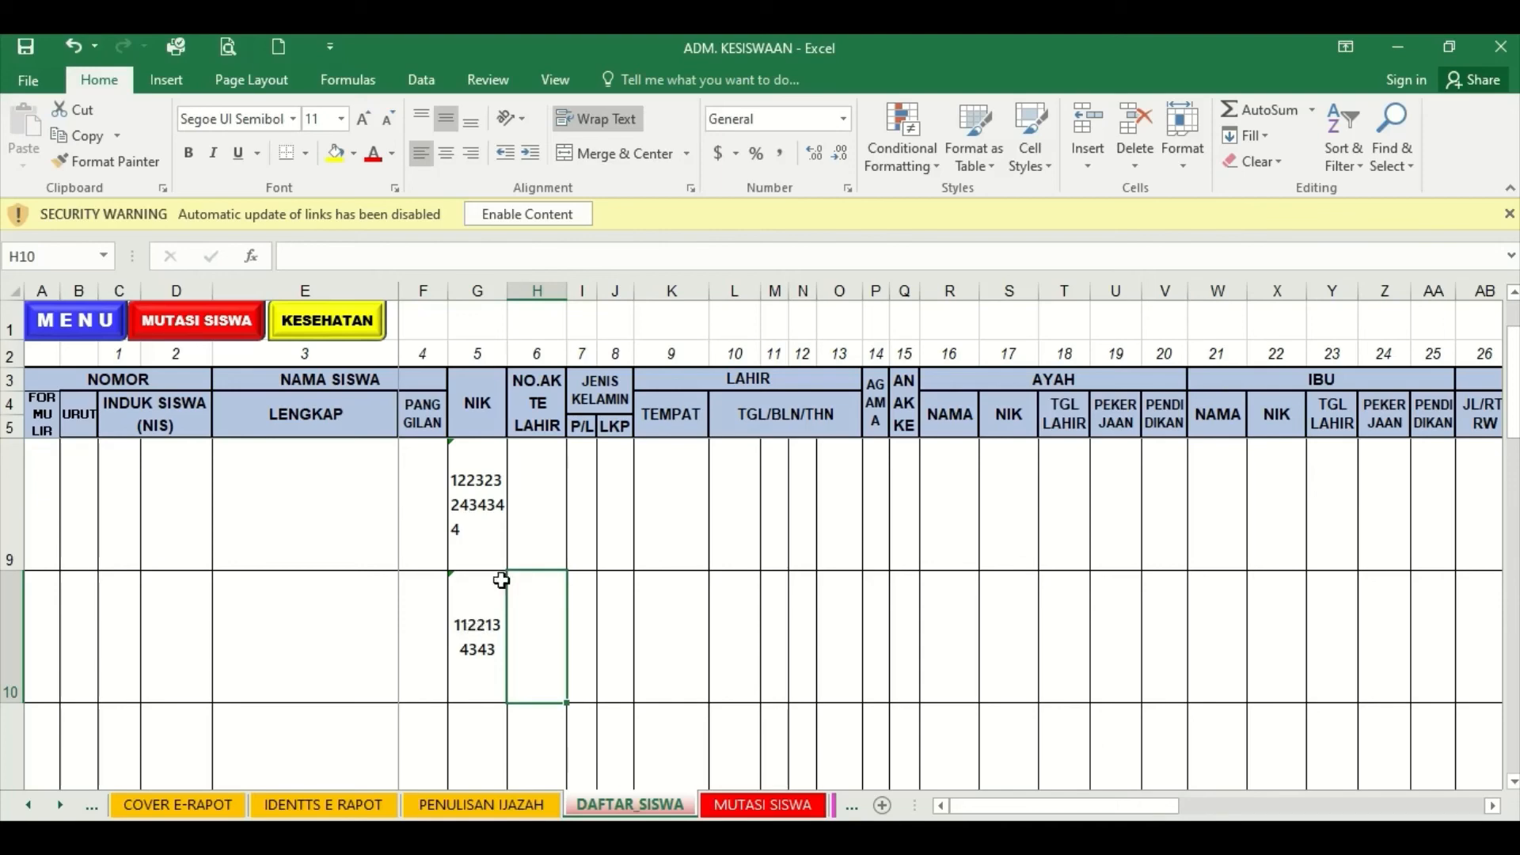
- Examine the first student's birth date and father's NIK cells, and the columns through ALAMAT ORANG TUA
{"action": "scroll", "coordinate": [507, 574], "scroll_direction": "up", "scroll_amount": 1}
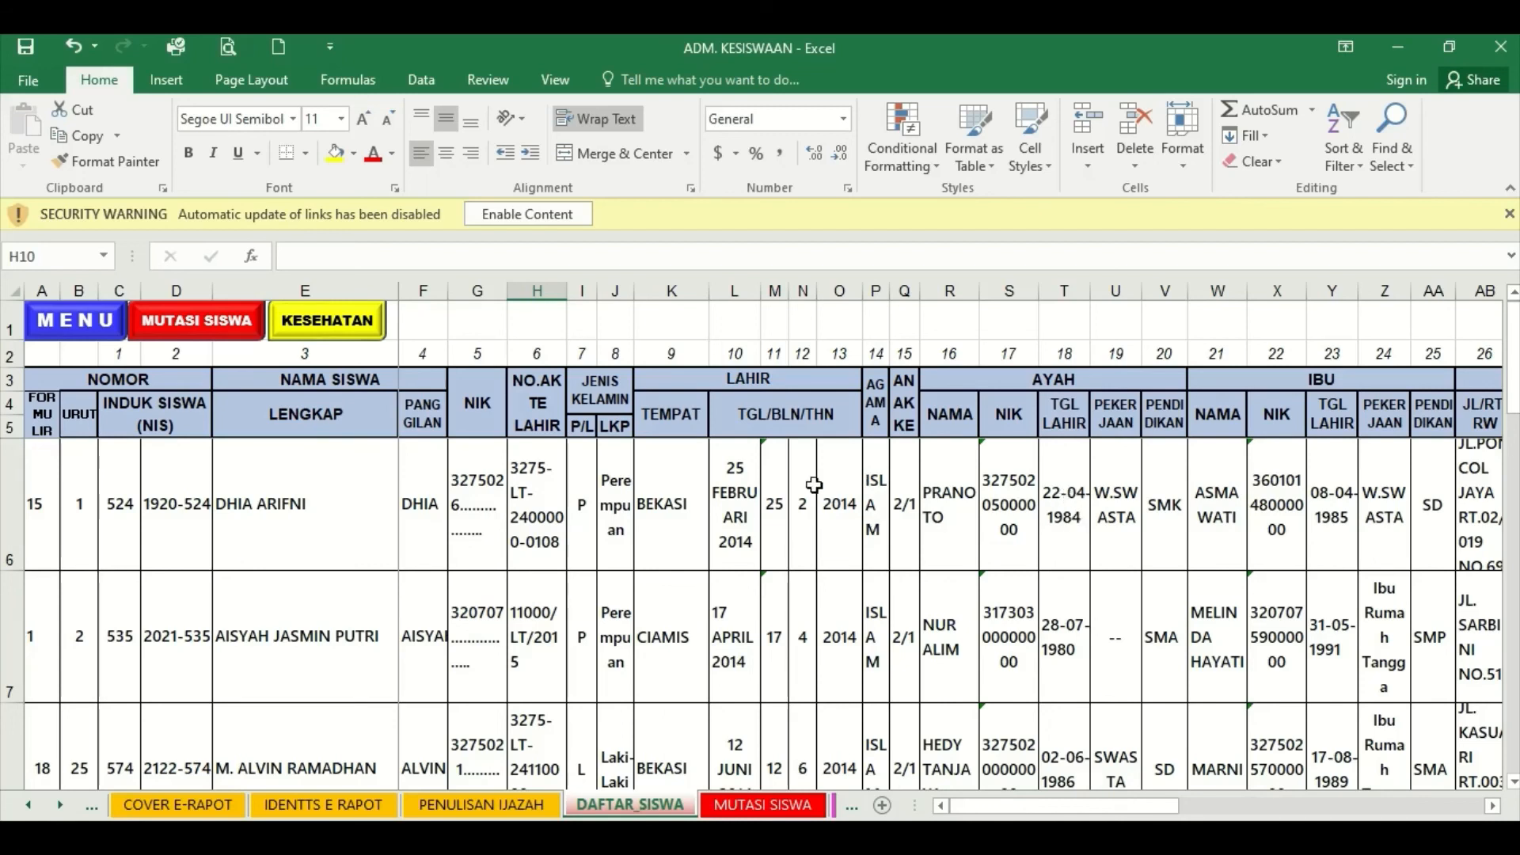
{"action": "left_click", "coordinate": [734, 494]}
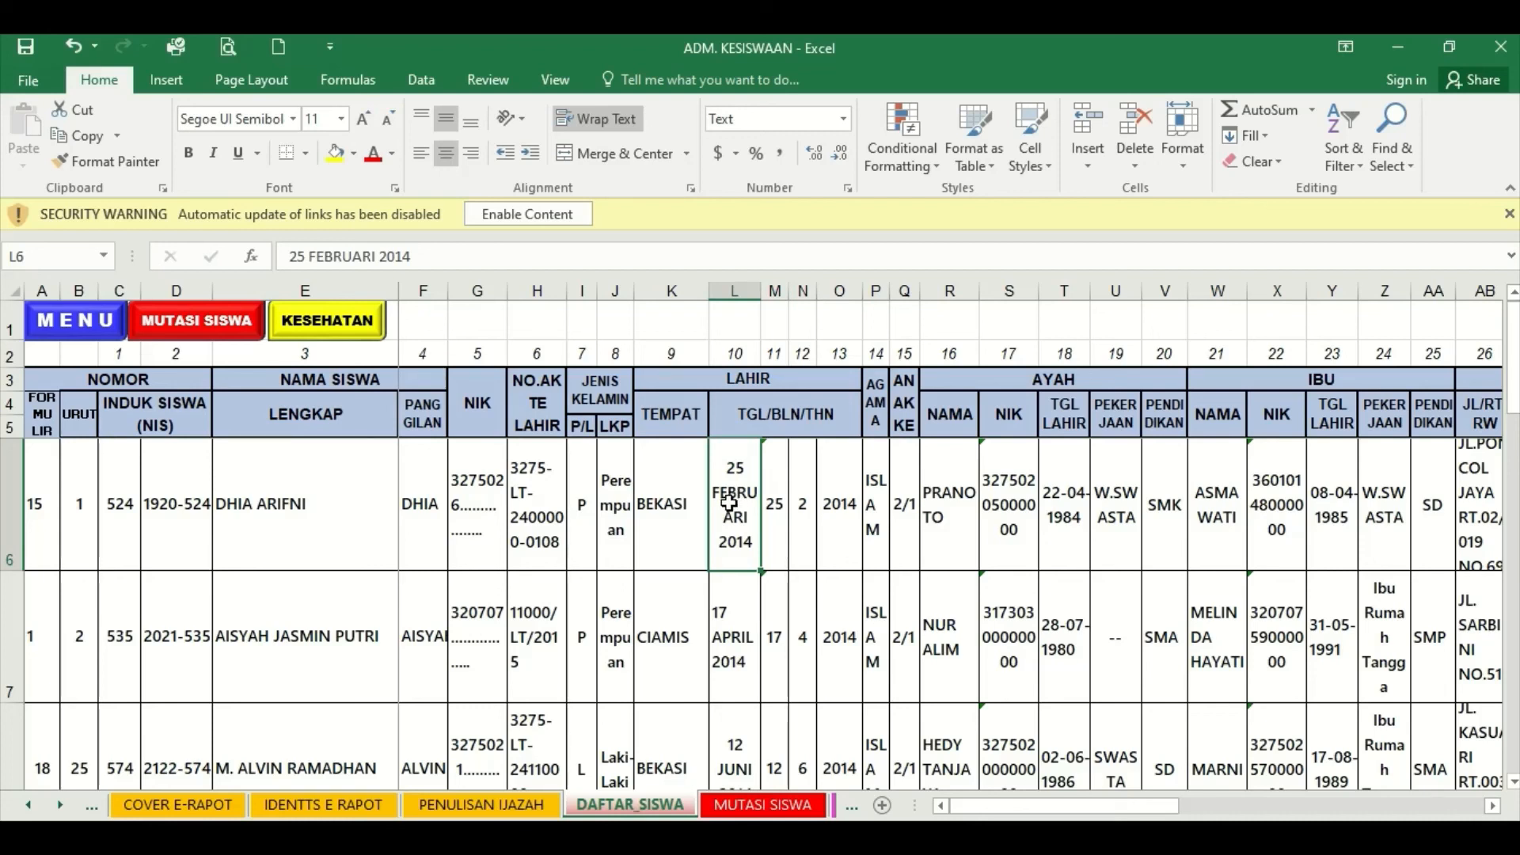
{"action": "left_click", "coordinate": [1016, 513]}
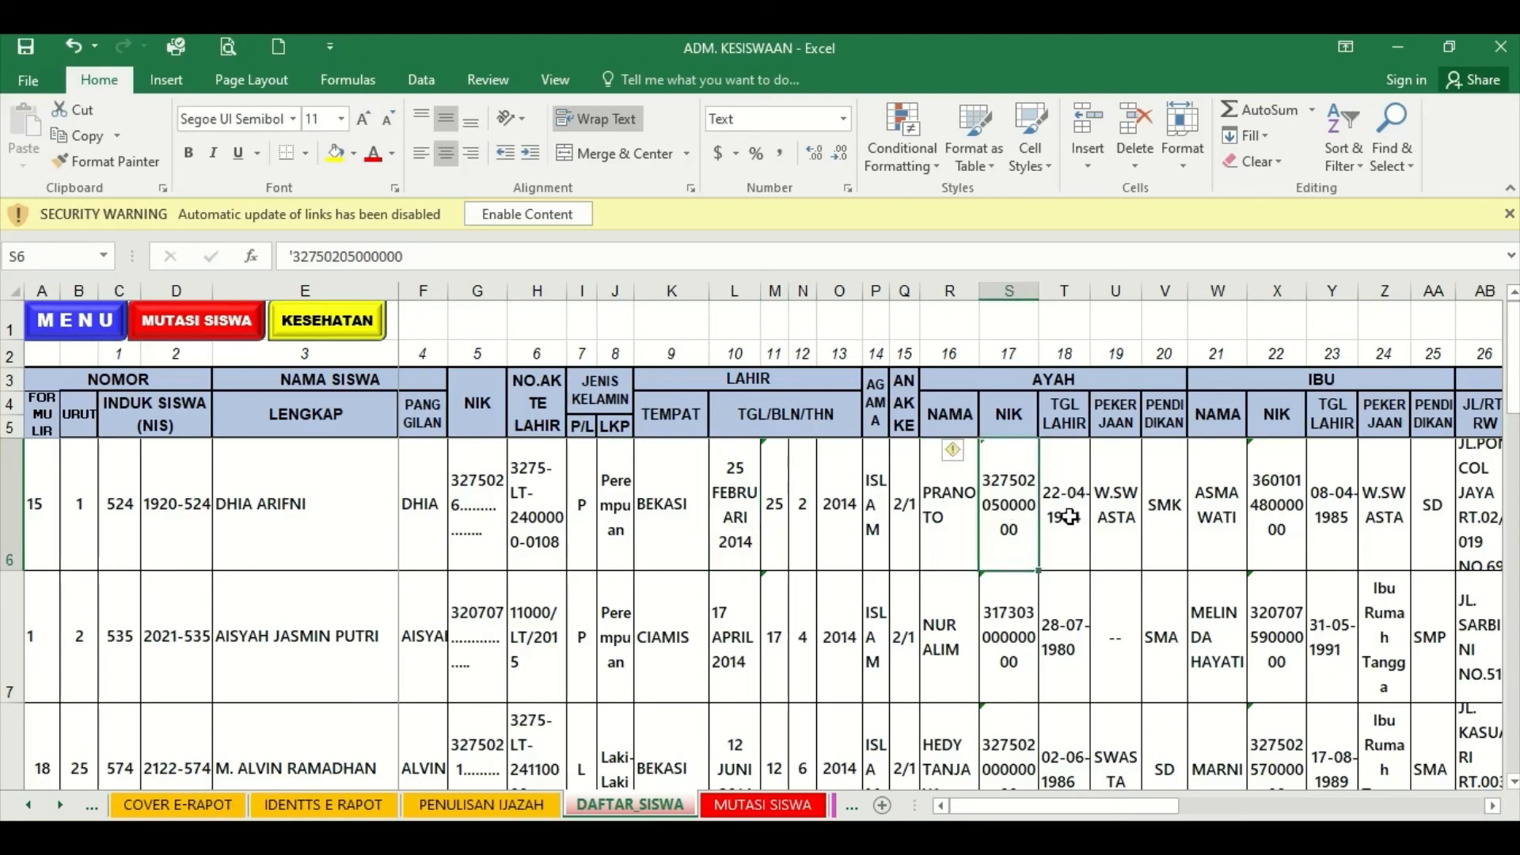
{"action": "left_click", "coordinate": [1492, 806]}
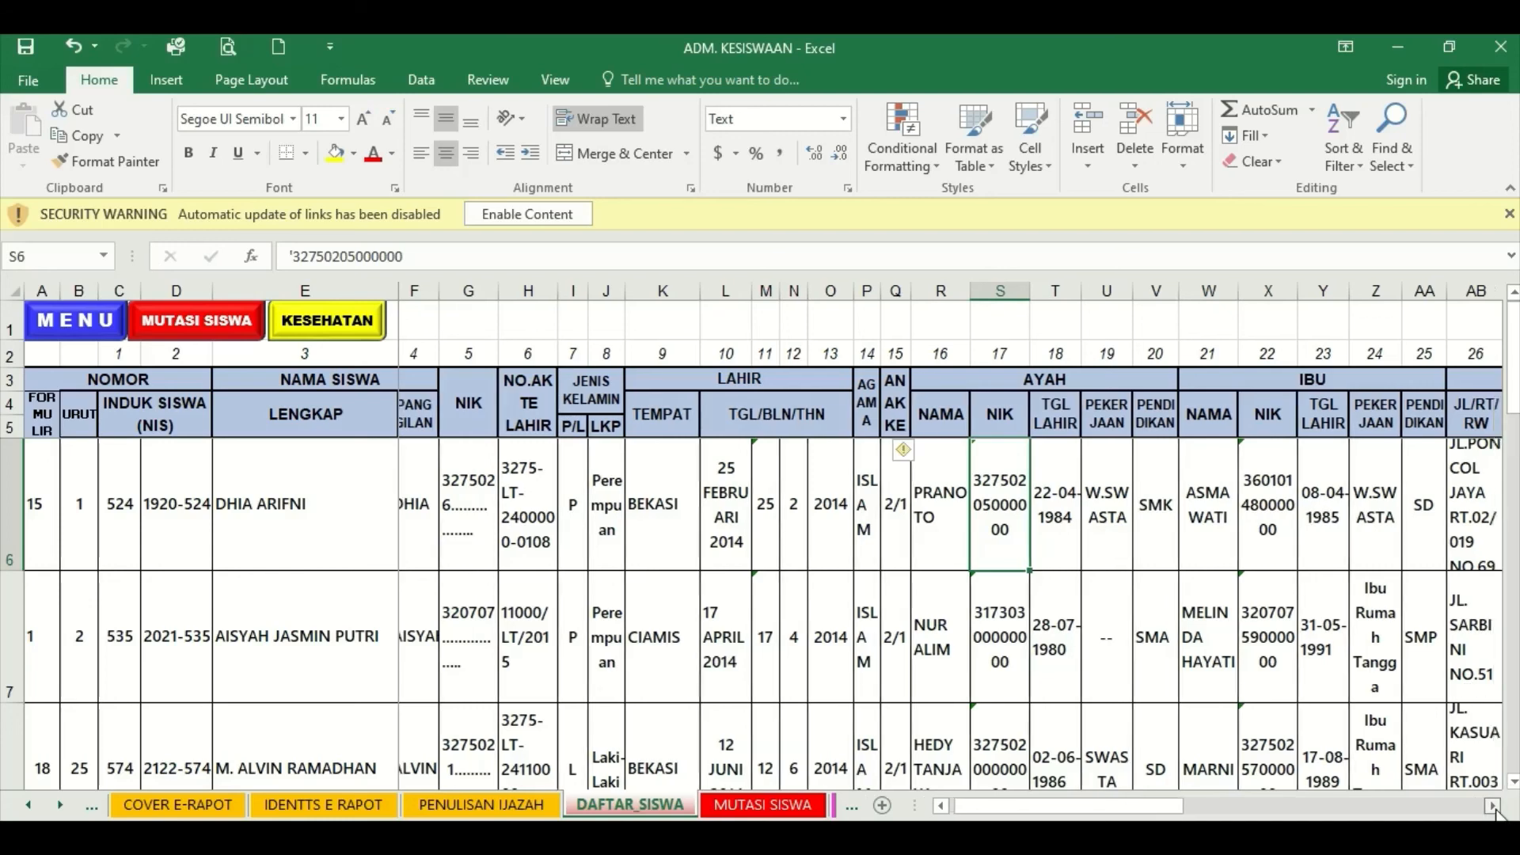
{"action": "left_click", "coordinate": [1493, 806]}
{"action": "left_click", "coordinate": [1492, 806]}
{"action": "left_click", "coordinate": [1492, 805]}
{"action": "left_click", "coordinate": [1492, 806]}
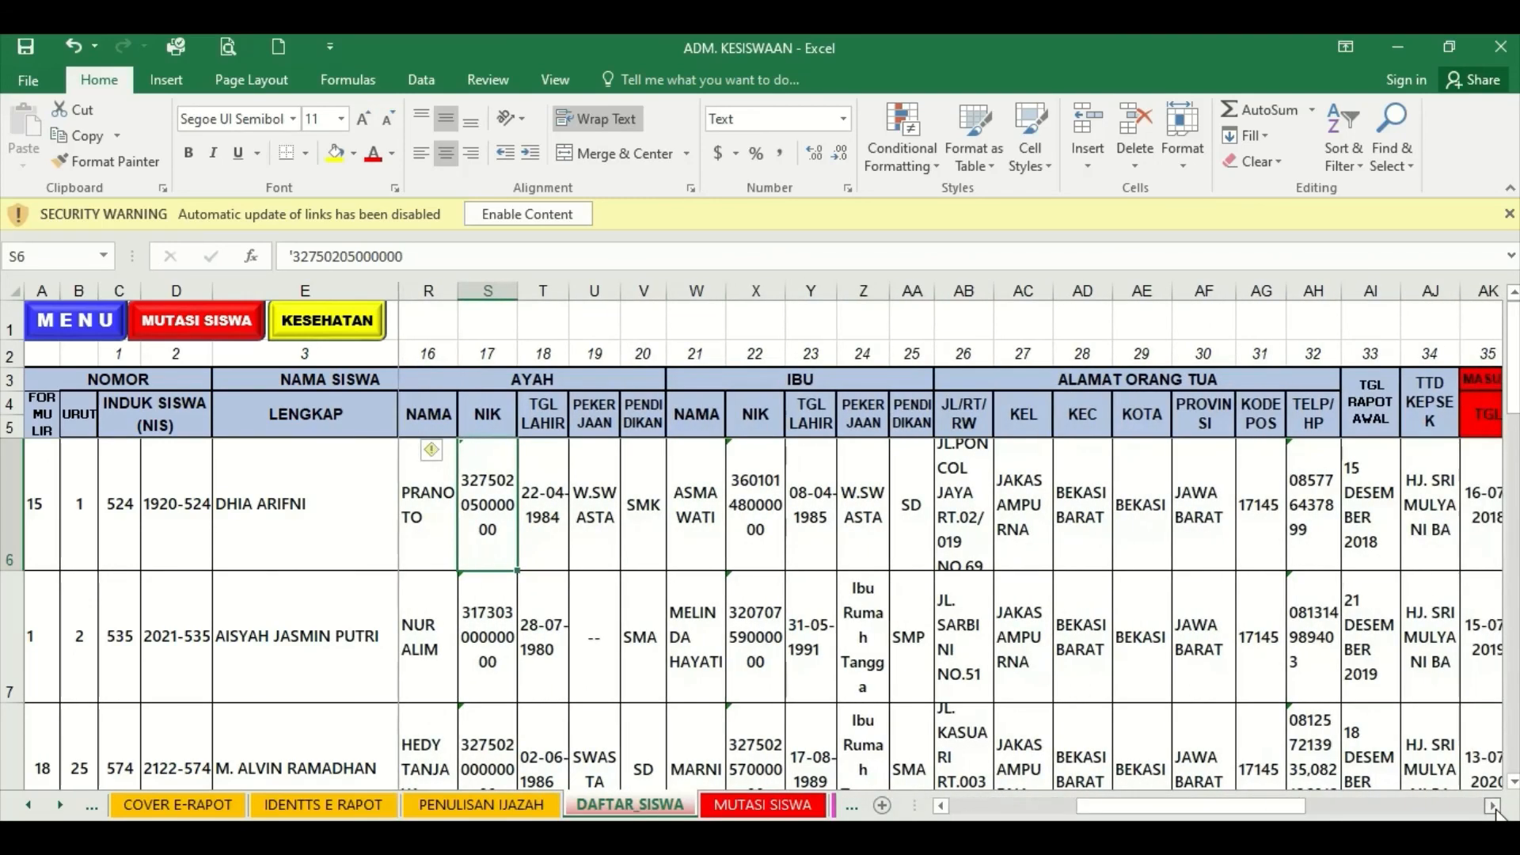
- Examine the remaining student columns from TGL RAPOT AWAL through CITA2, and check the first student's NISN cell
{"action": "left_click", "coordinate": [1492, 806]}
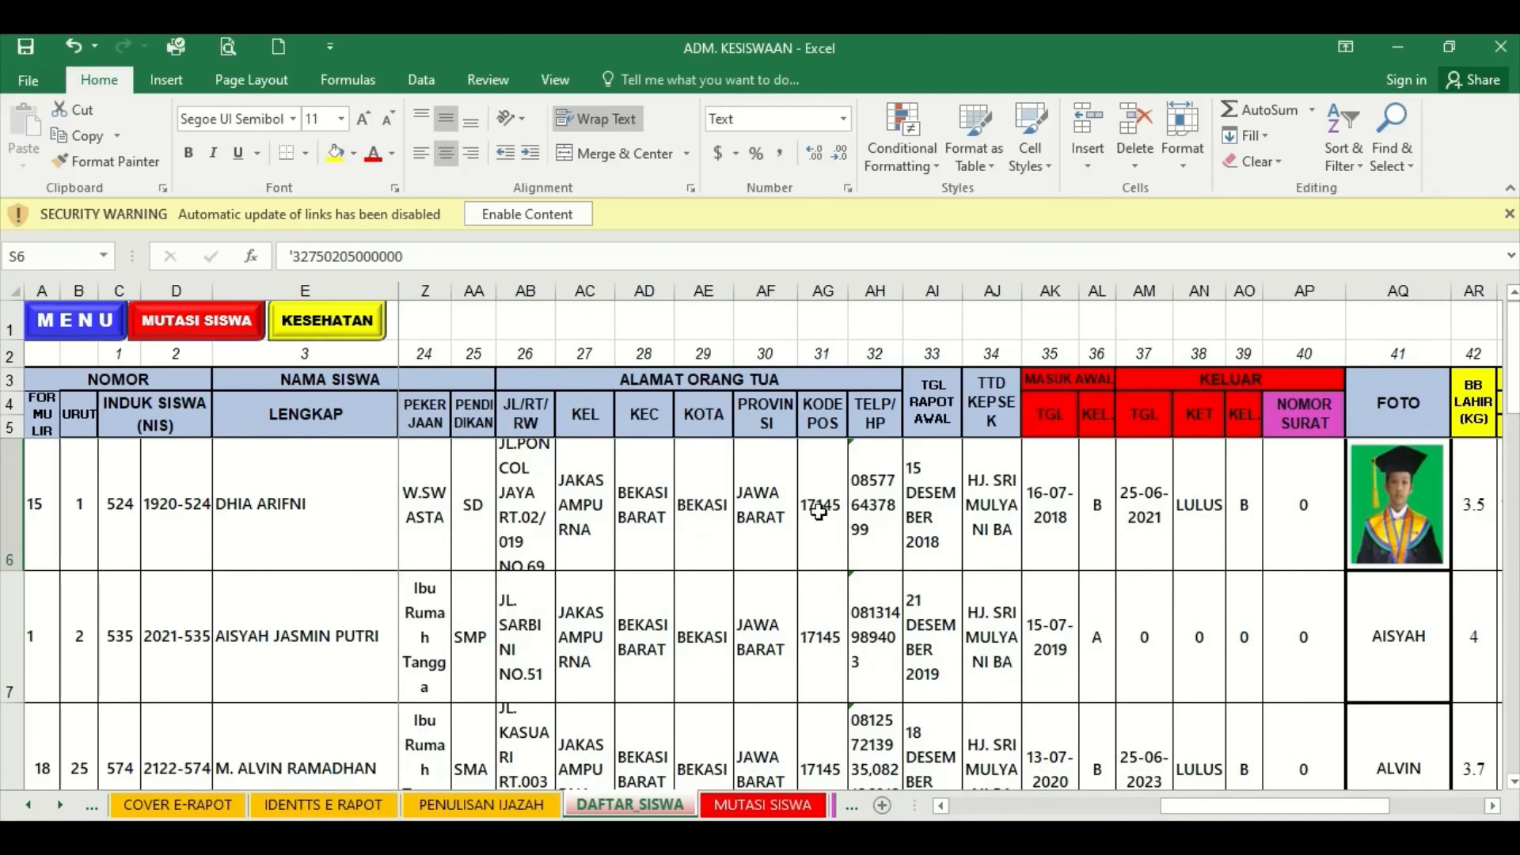
{"action": "left_click", "coordinate": [1492, 806]}
{"action": "left_click", "coordinate": [1493, 806]}
{"action": "left_click", "coordinate": [1492, 806]}
{"action": "left_click", "coordinate": [1493, 806]}
{"action": "left_click", "coordinate": [1493, 806]}
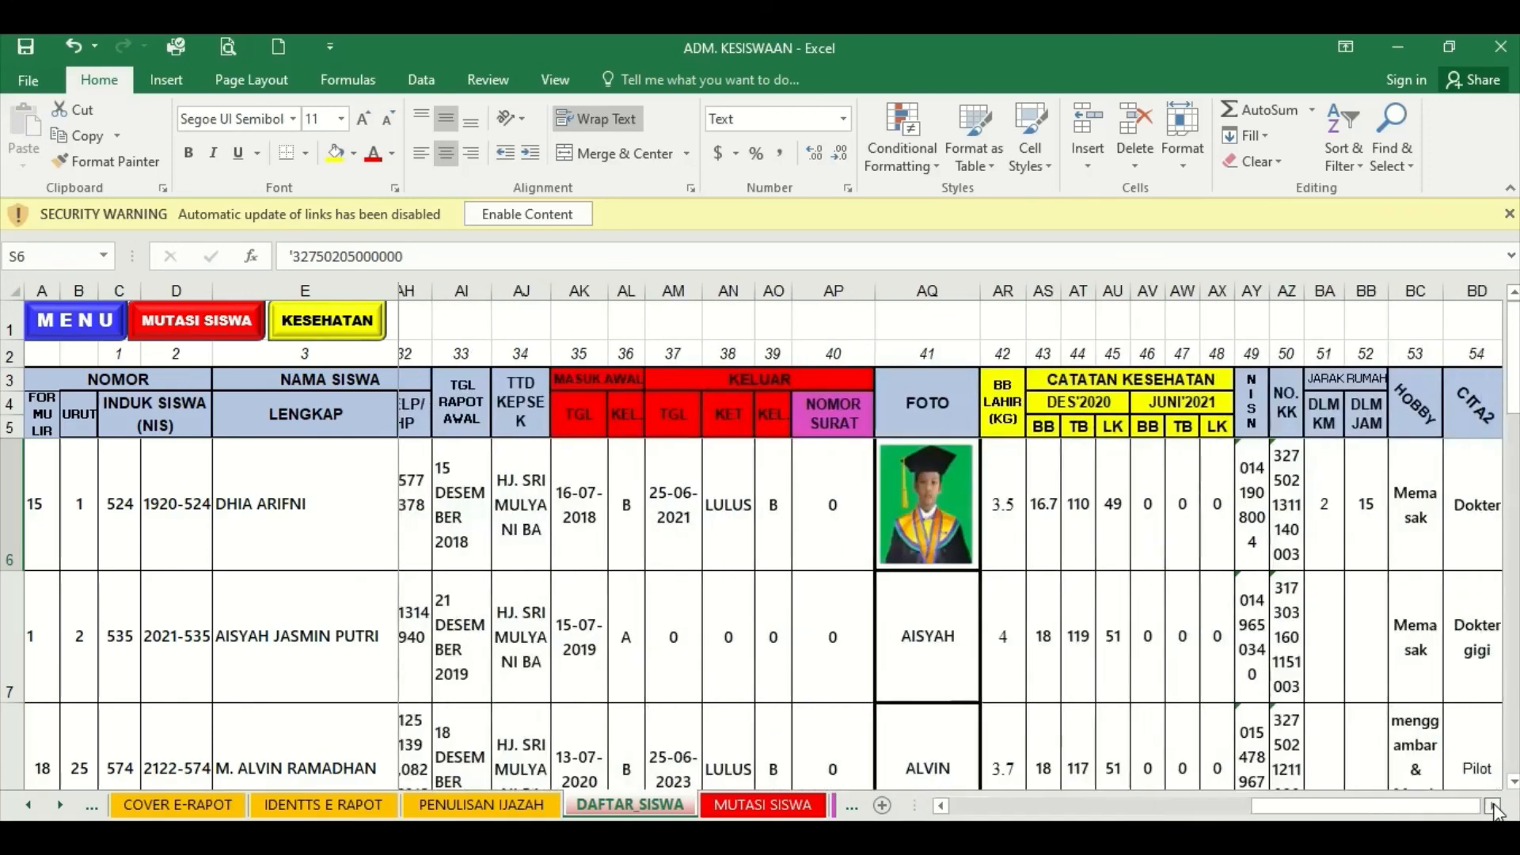
{"action": "left_click", "coordinate": [1492, 806]}
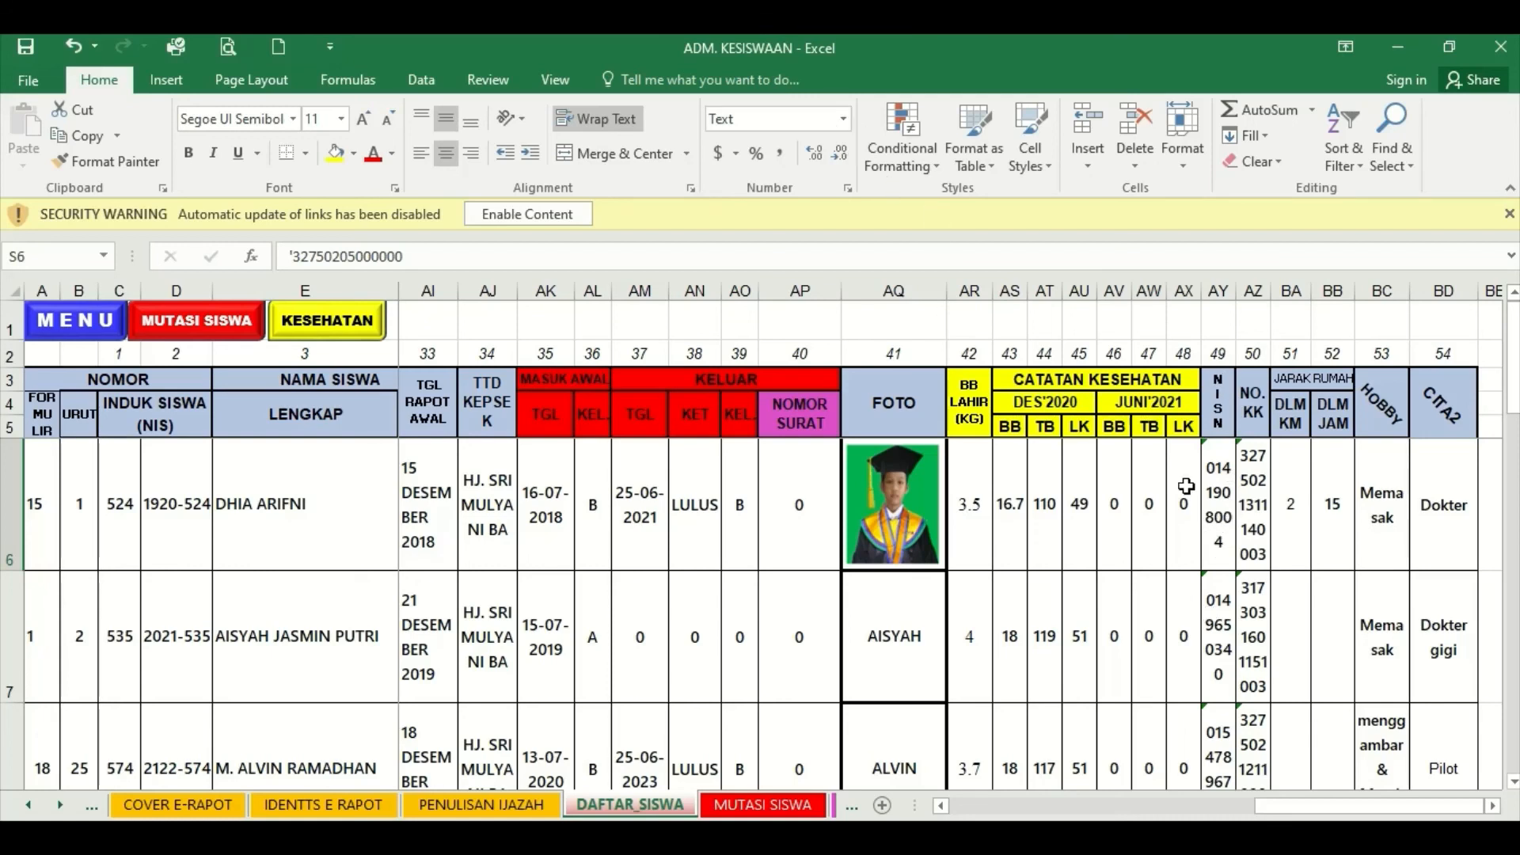
{"action": "left_click", "coordinate": [1225, 519]}
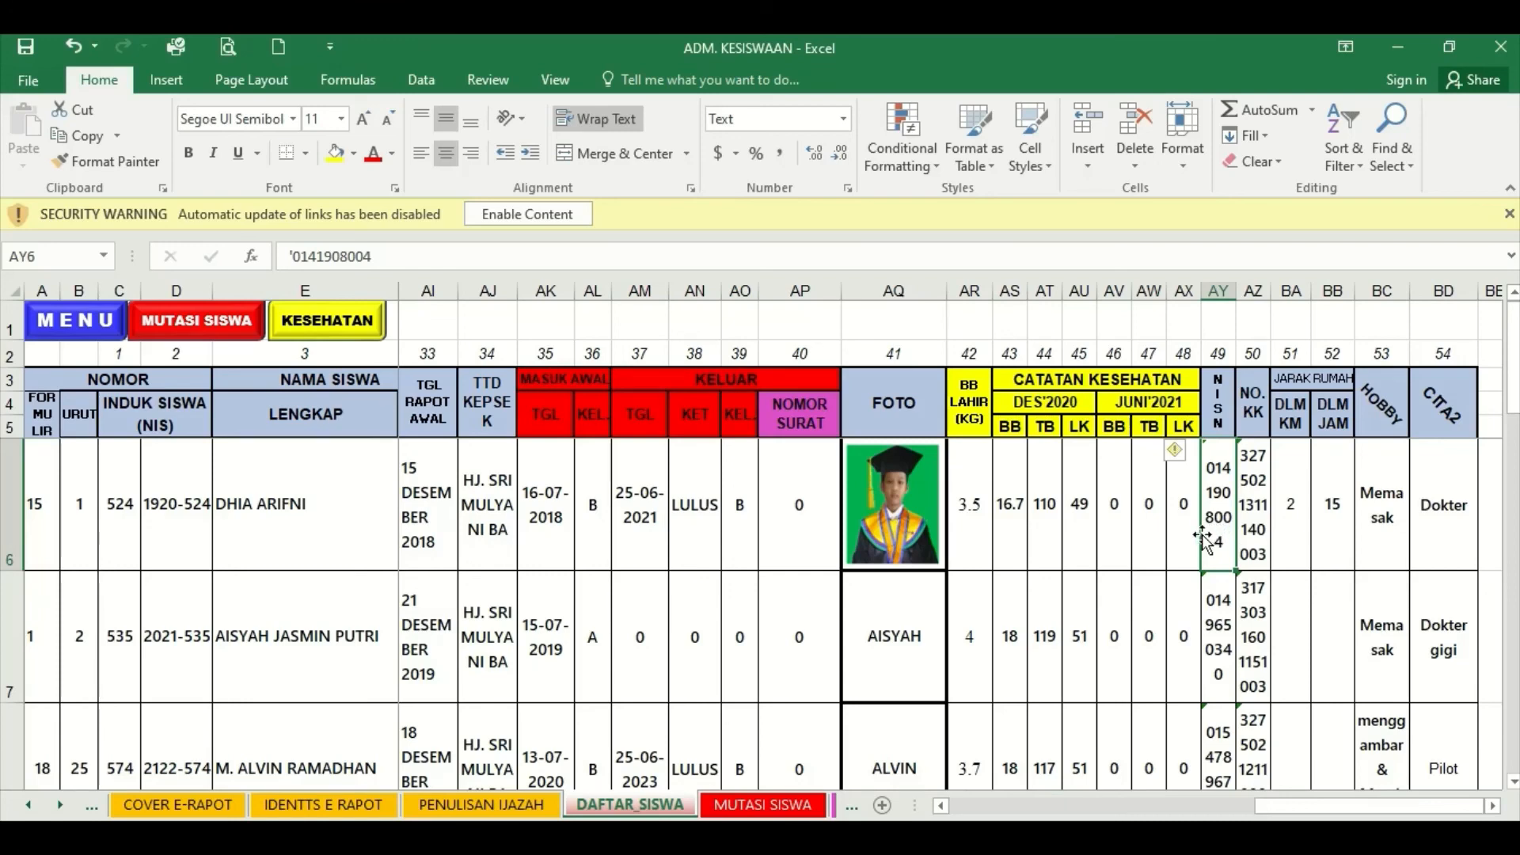
- Return to the first columns of the student list and go back to the workbook's MENU sheet
{"action": "left_click", "coordinate": [941, 805]}
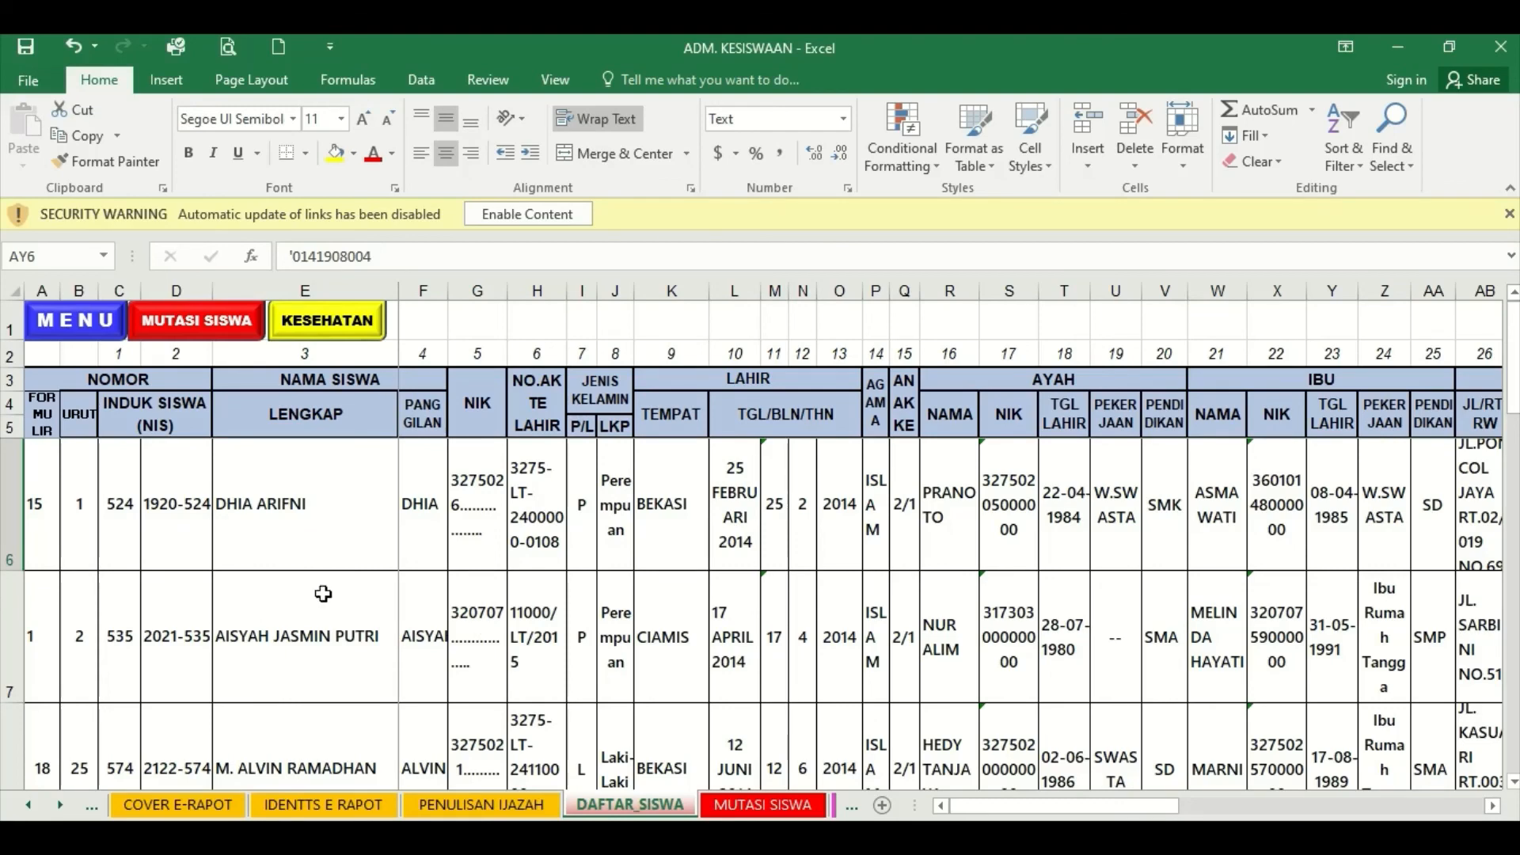
{"action": "left_click", "coordinate": [71, 320]}
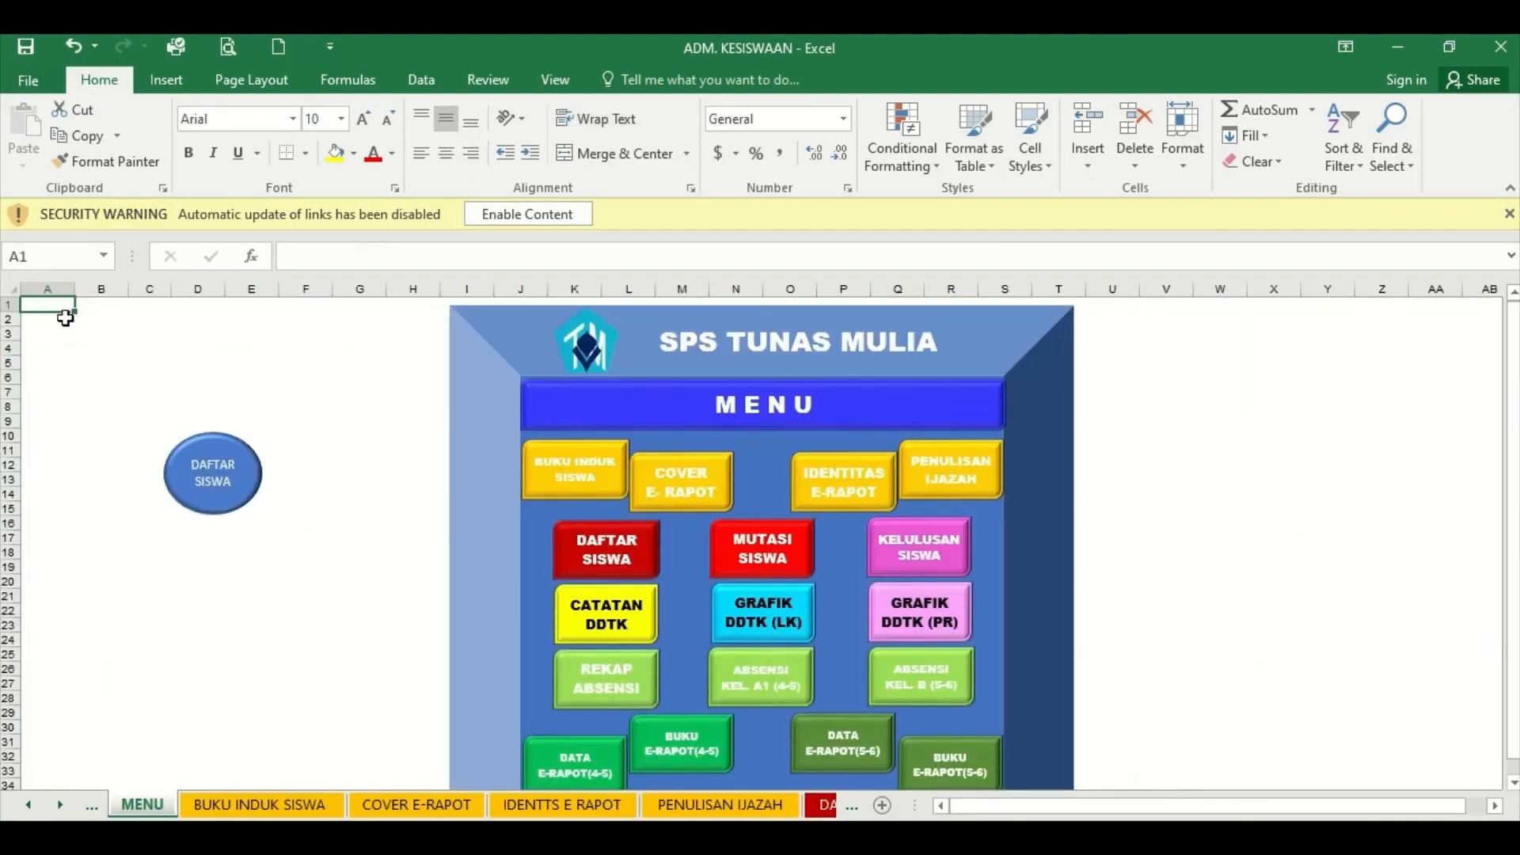